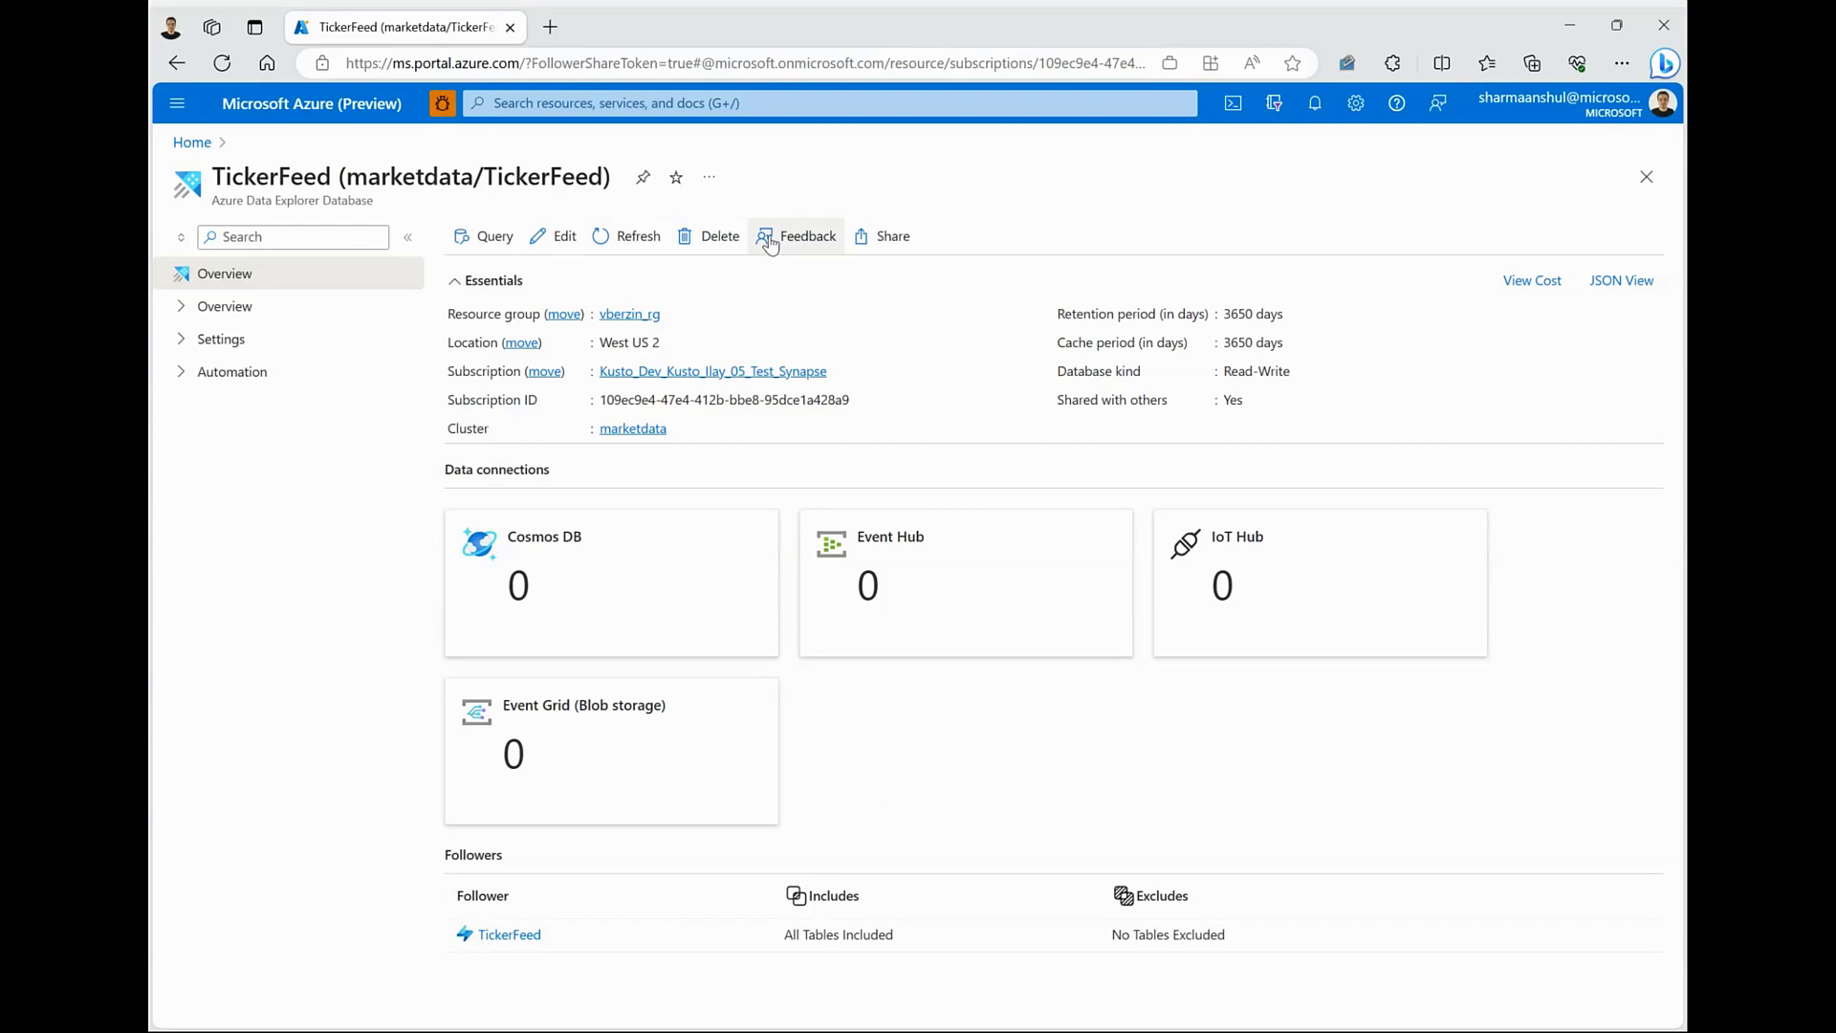
Share the TickerFeed database in Azure Portal with the recipient's e-mail address.
double_click(580, 190)
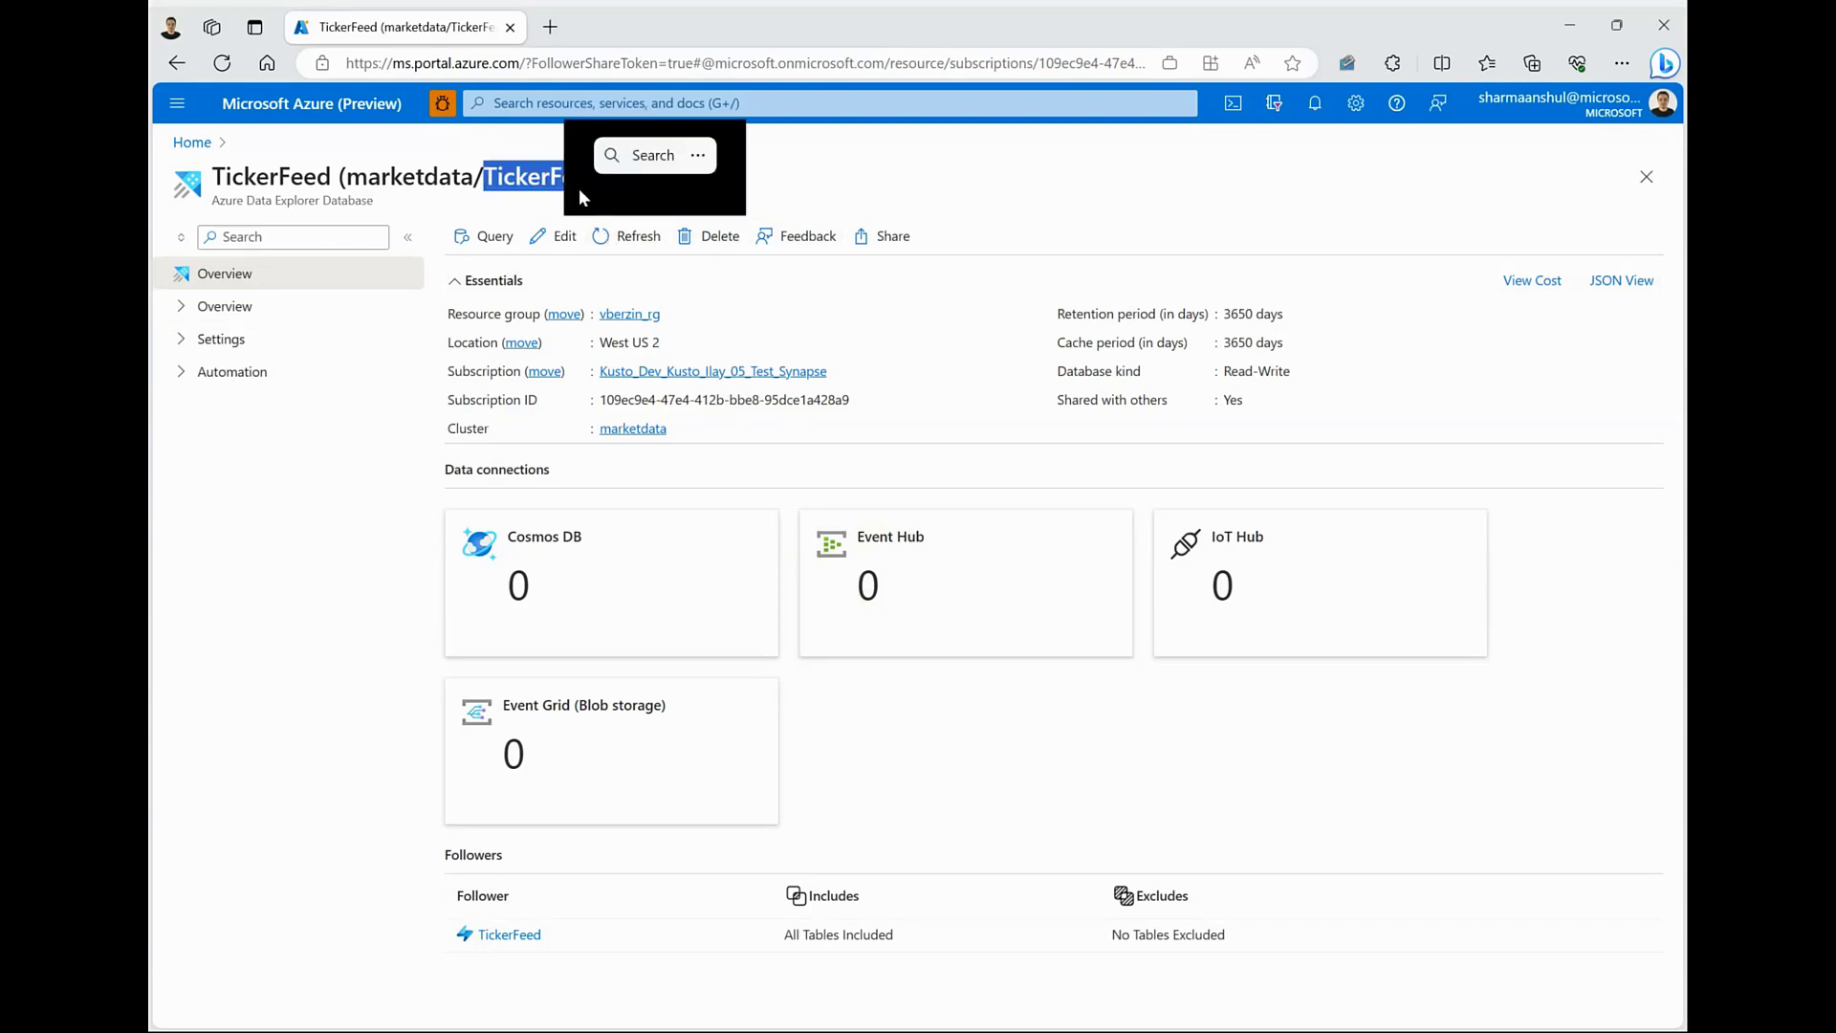
click(881, 239)
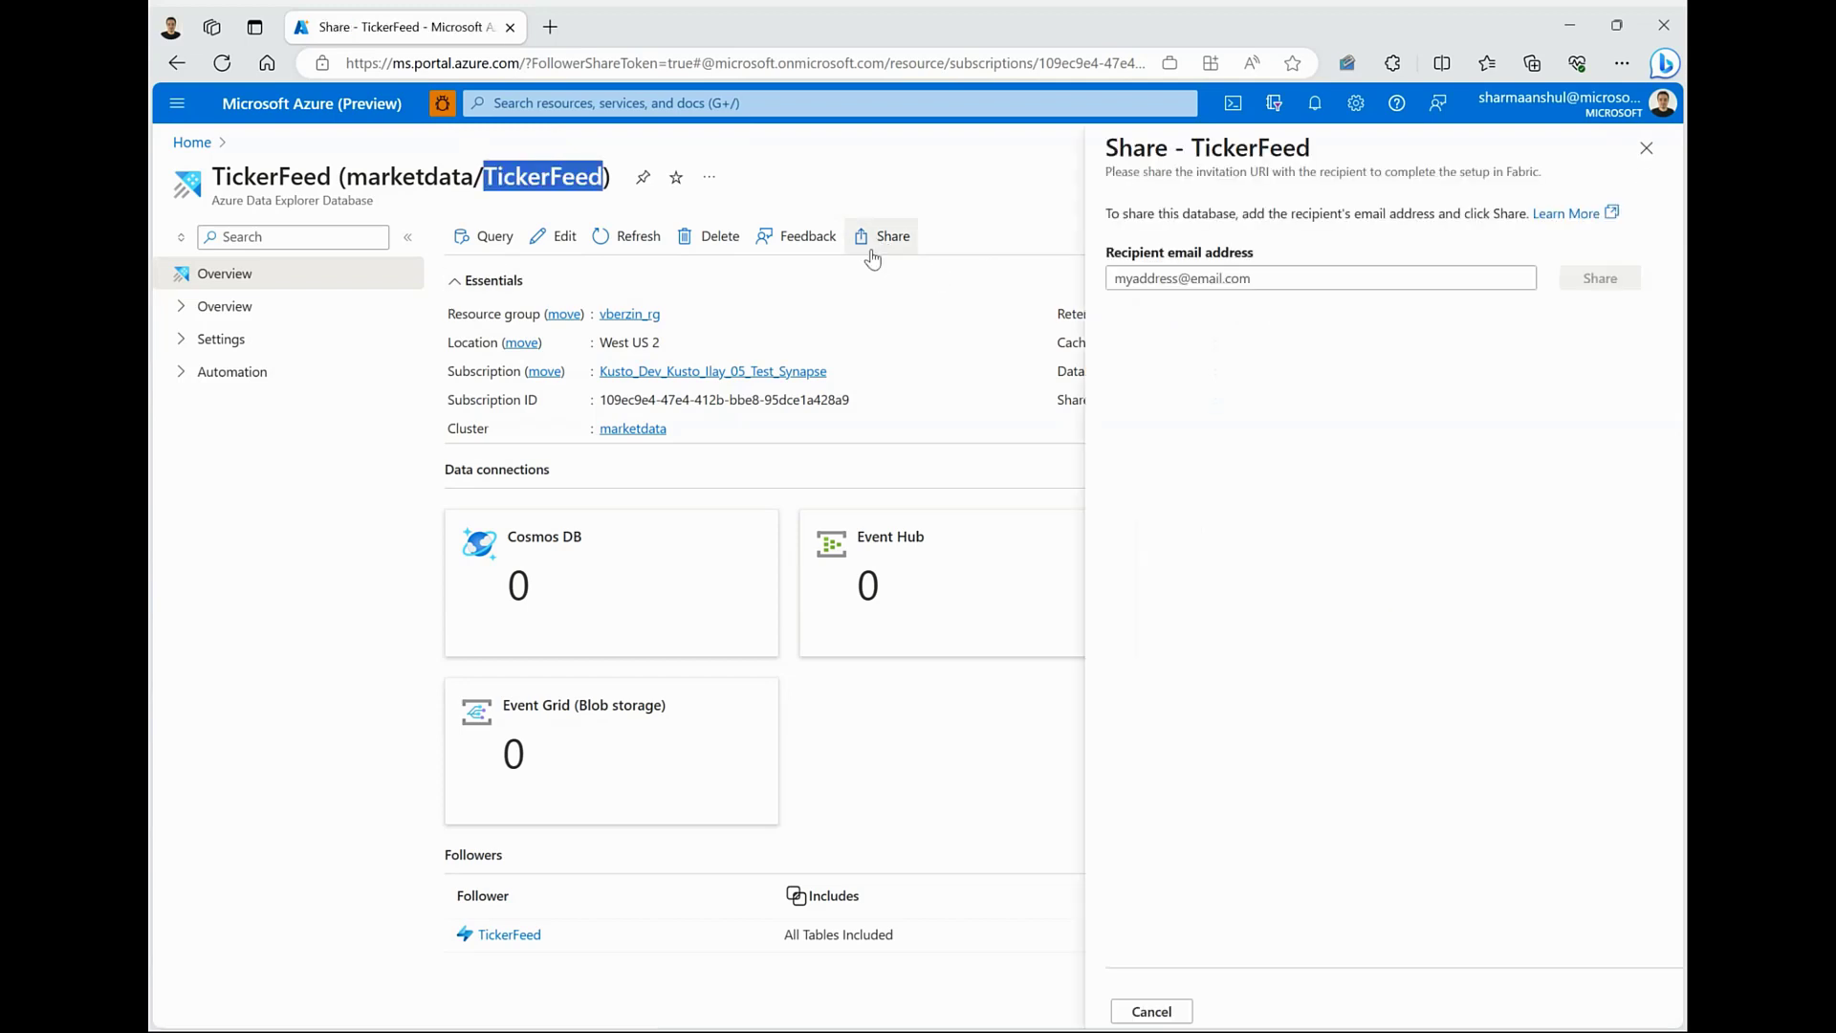
click(1198, 280)
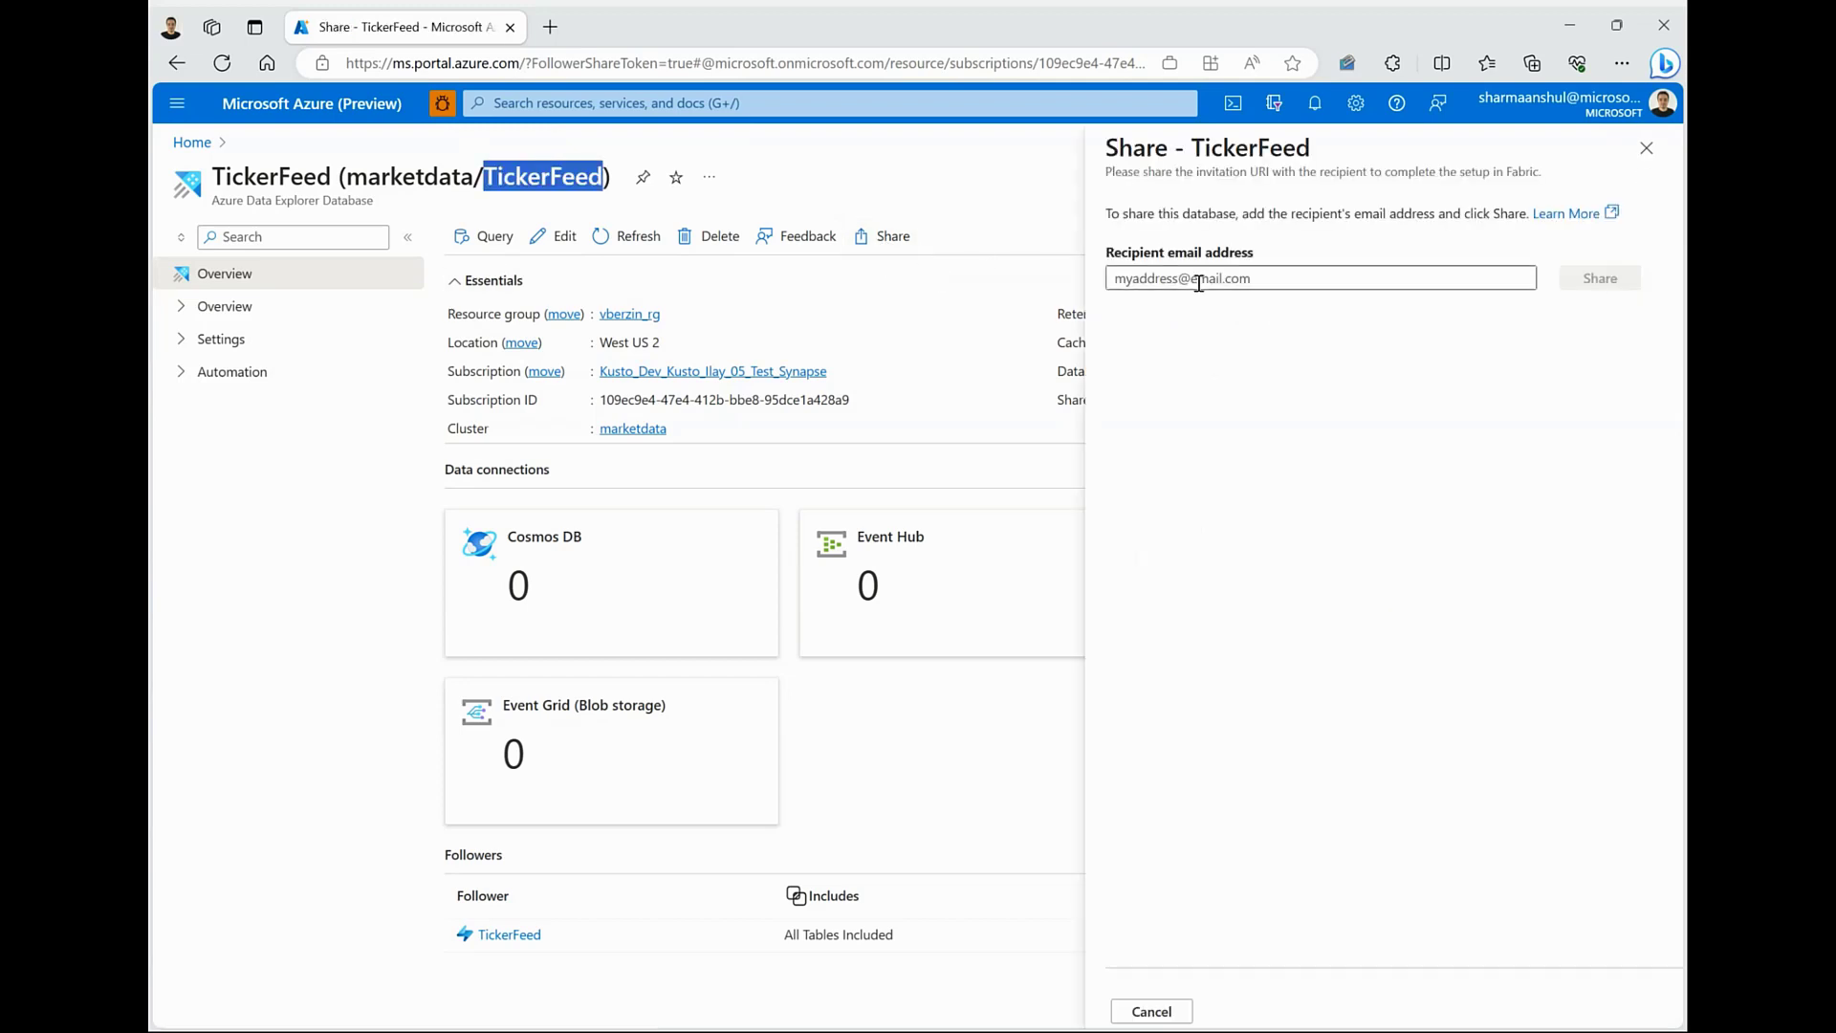
click(1199, 280)
click(1206, 344)
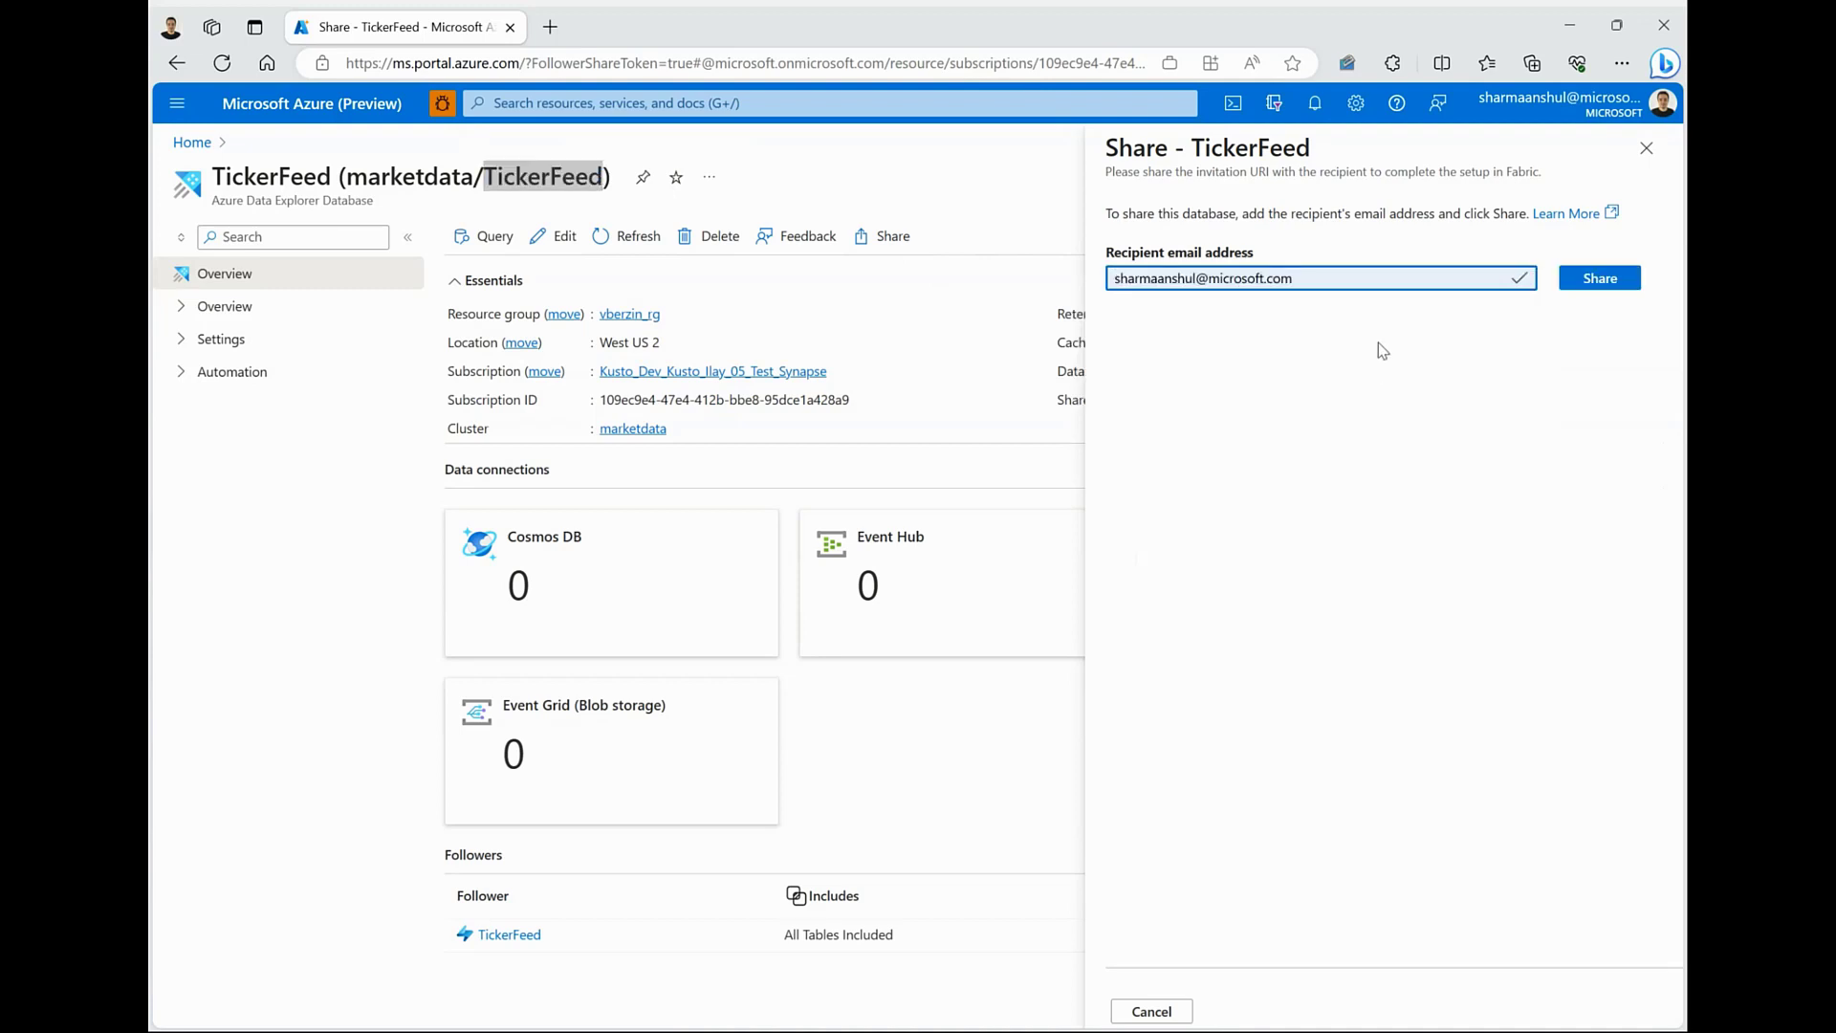
click(1597, 287)
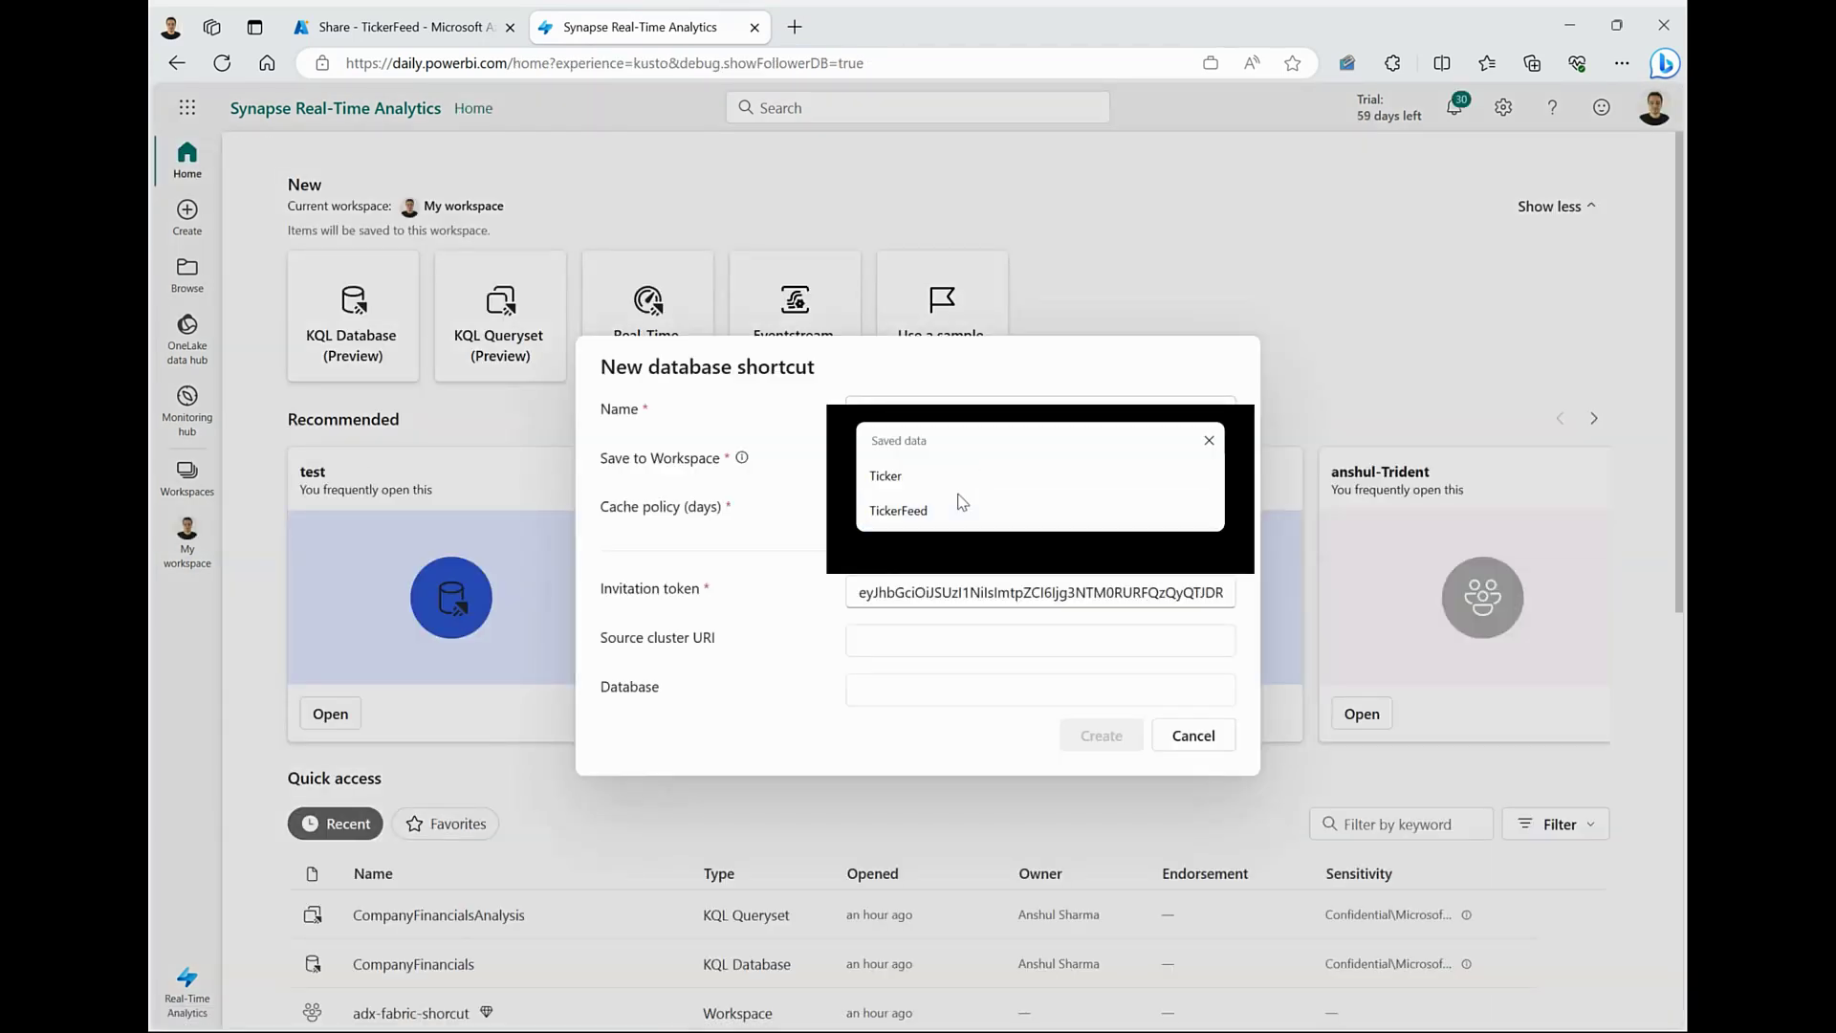
Create the TickerFeed shortcut in workspace adx-fabric-shorcut from the invitation token, caching 31 days.
key(Down)
key(Down)
key(Return)
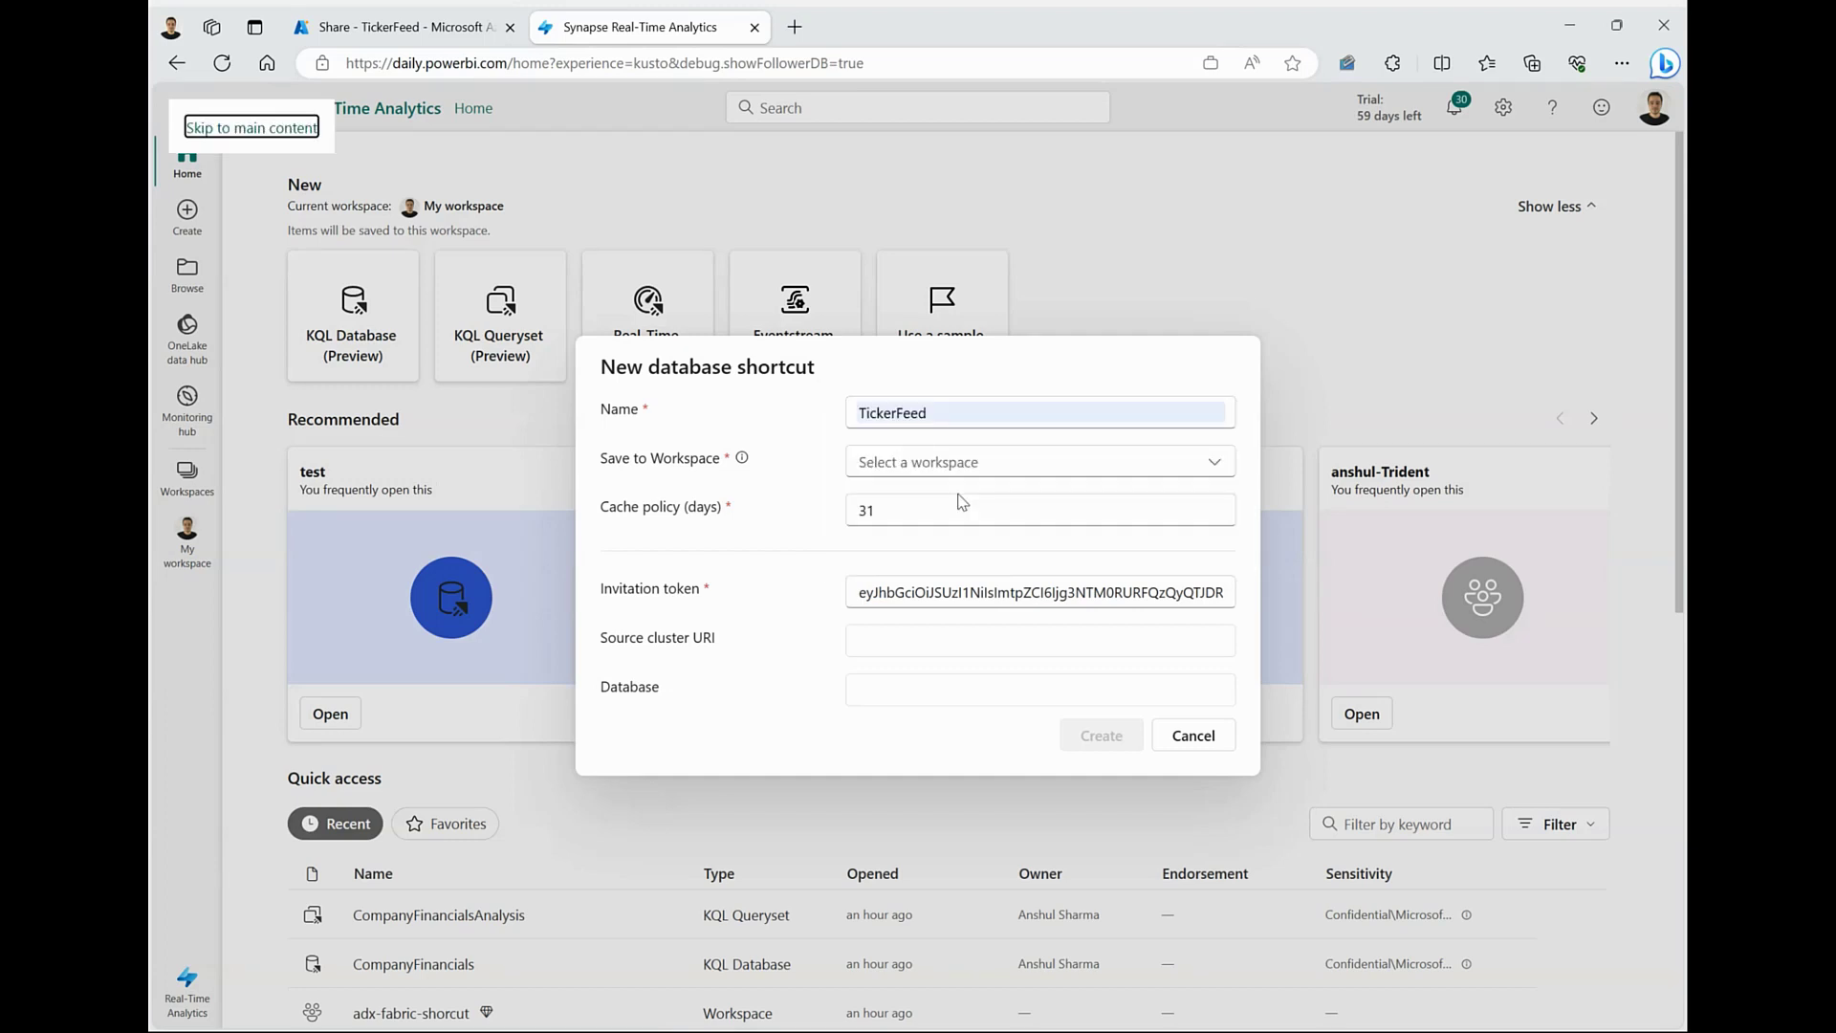
click(933, 463)
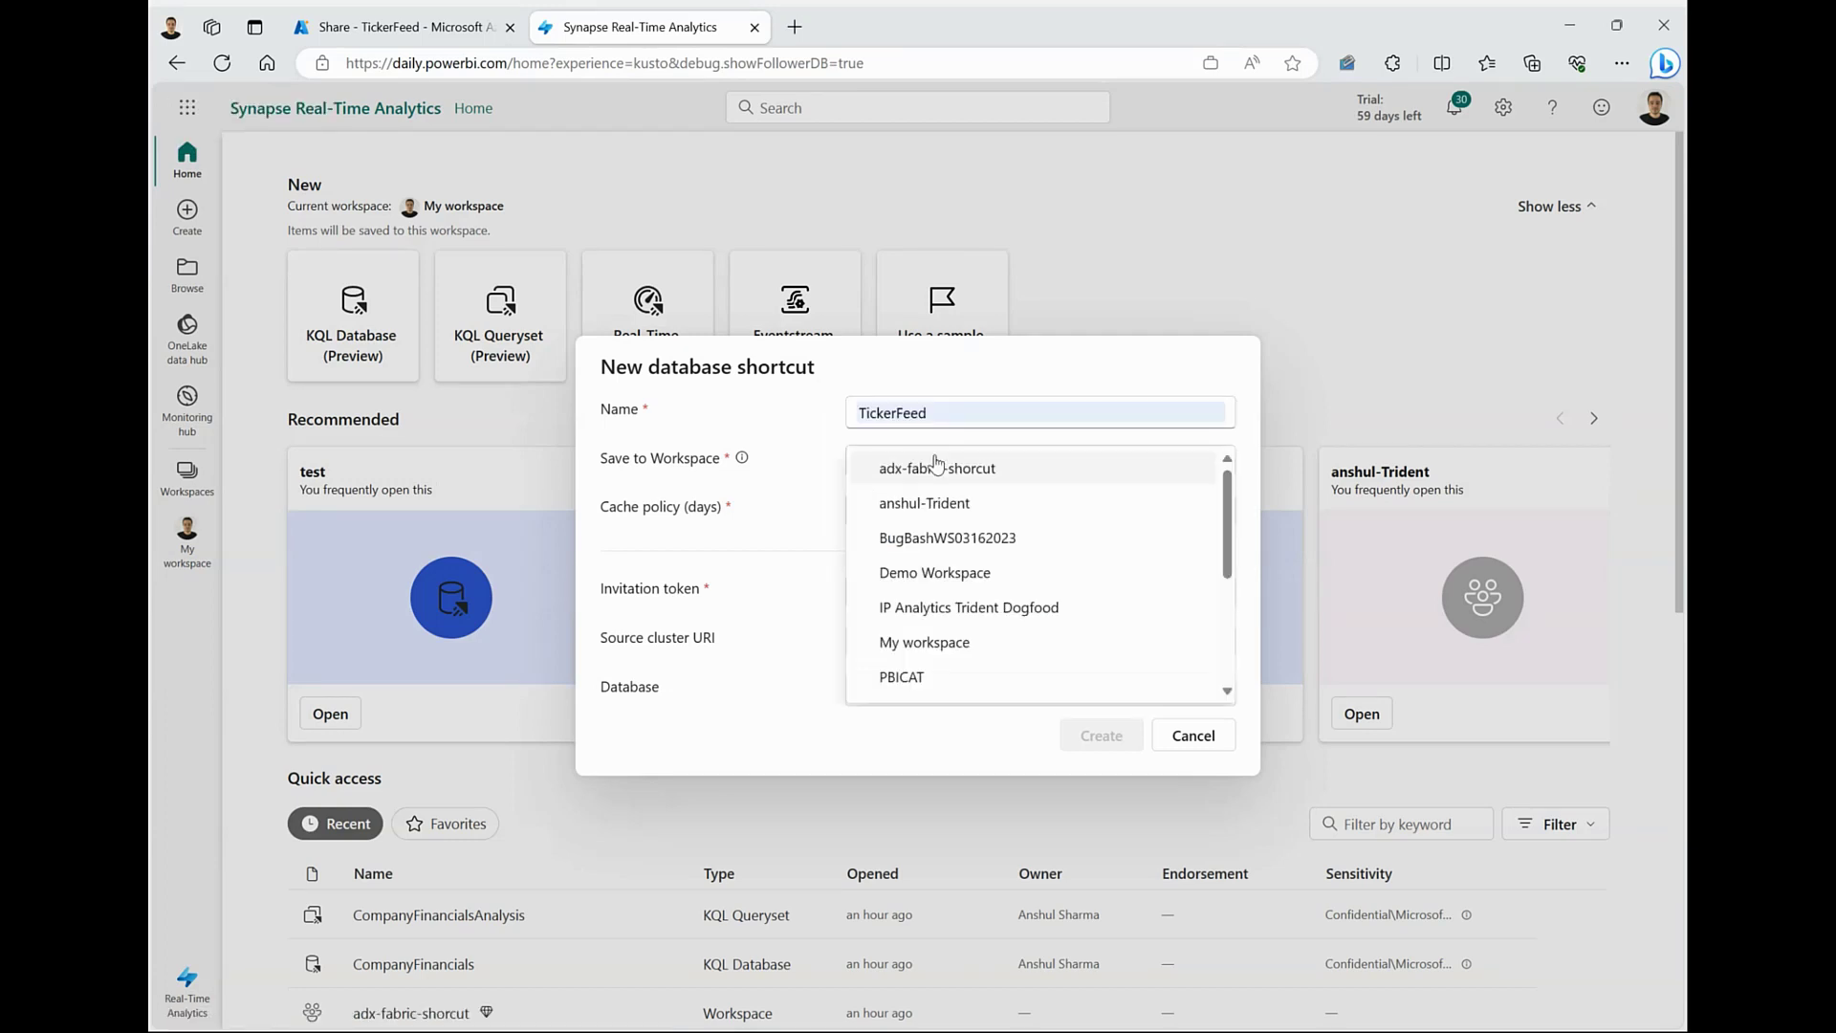
click(929, 469)
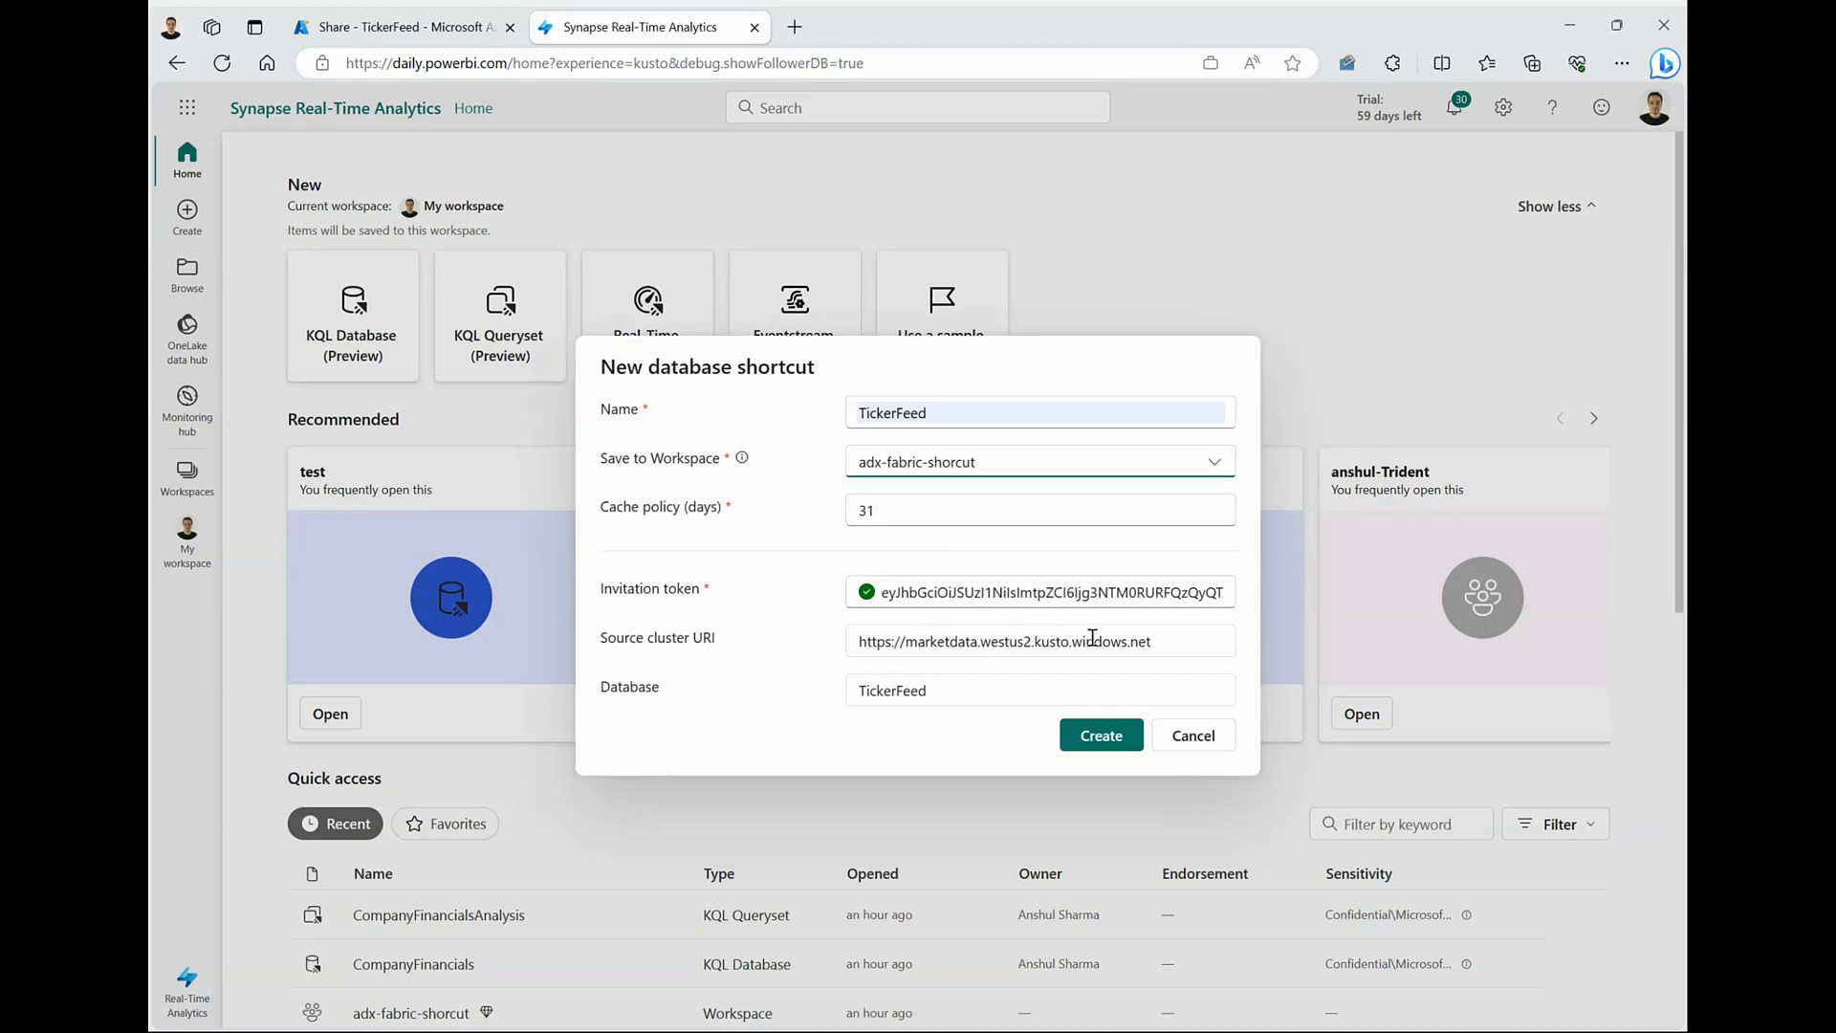
click(1120, 742)
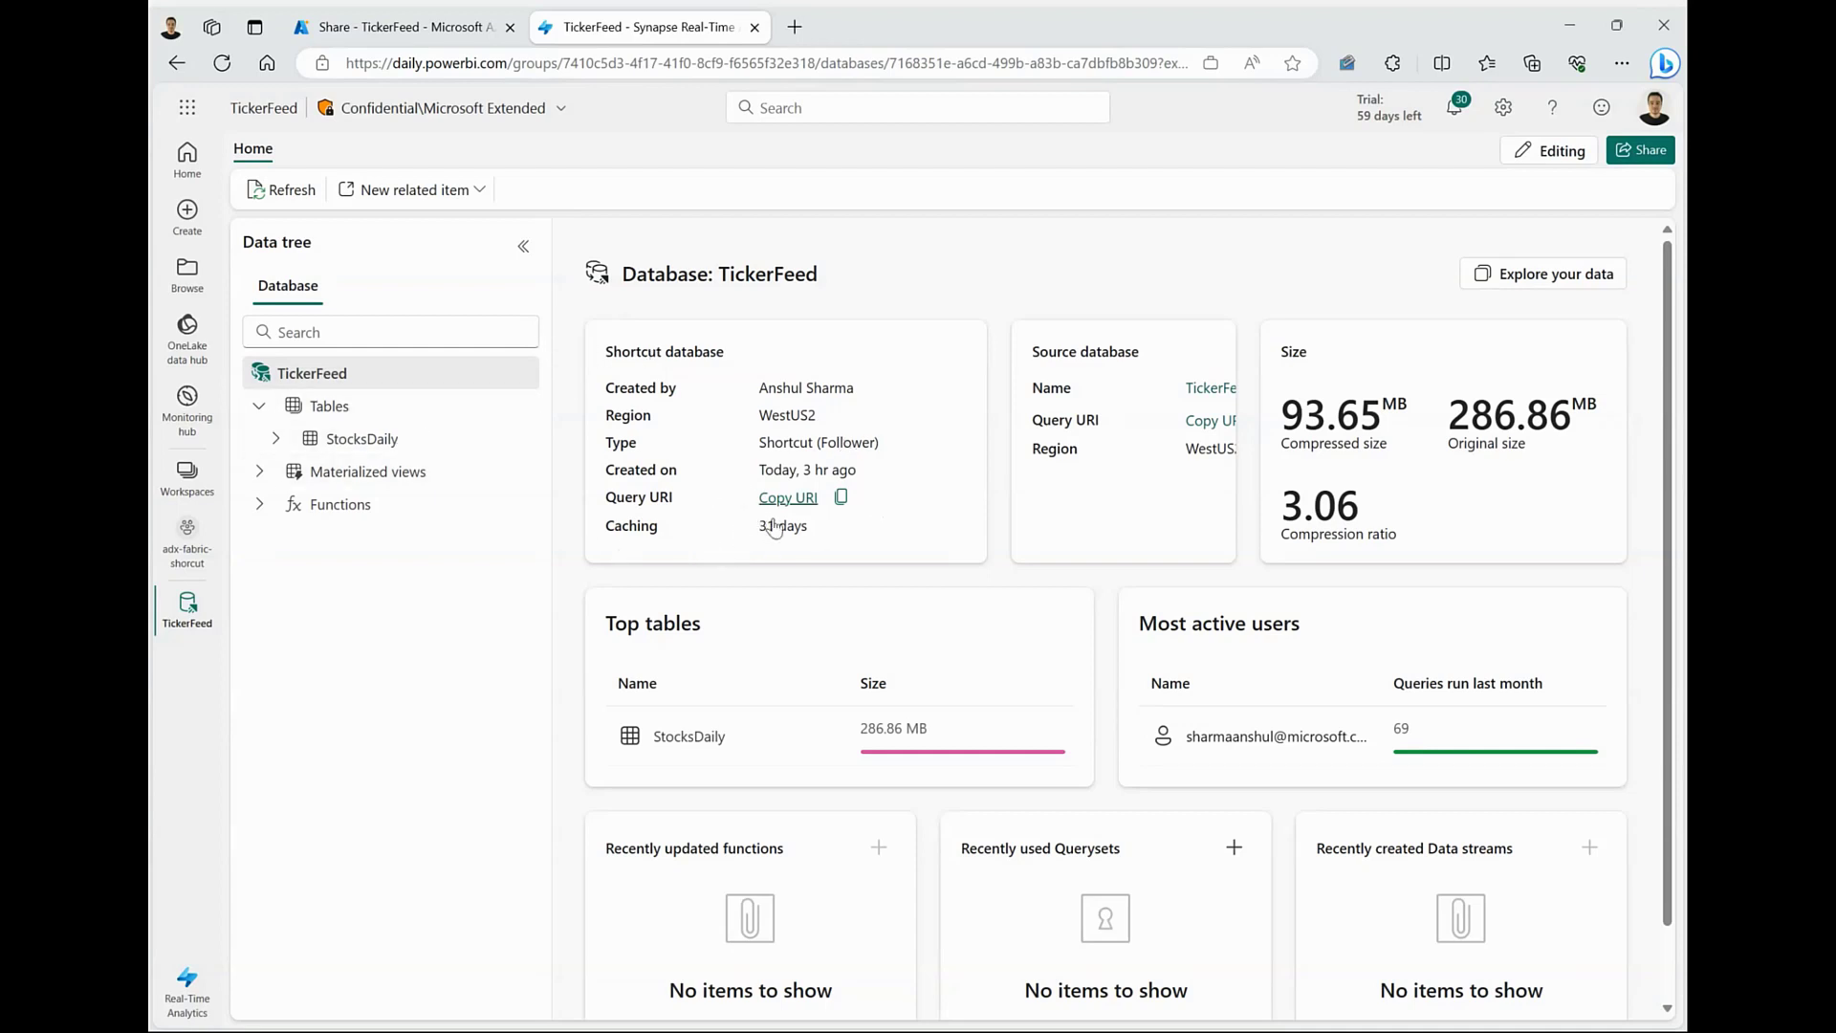
Open StocksDaily and run the row count query, returning 3,802,270 rows.
click(276, 440)
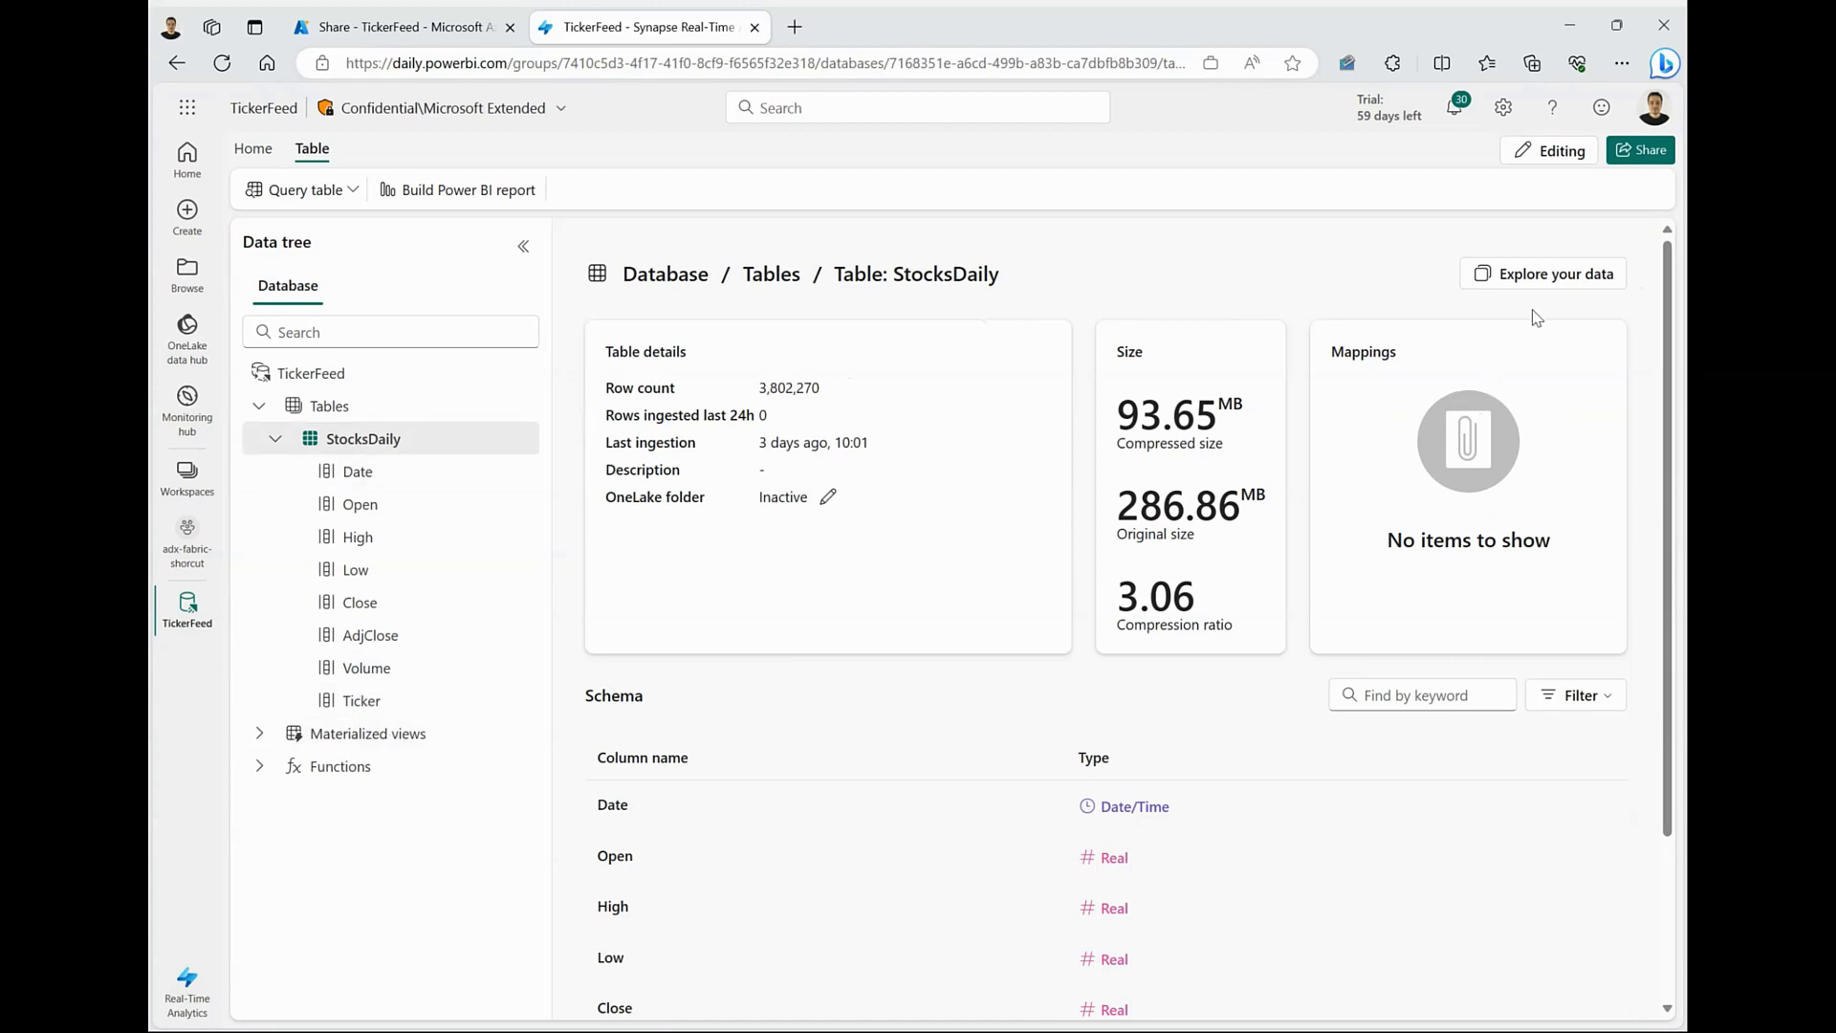
click(1531, 283)
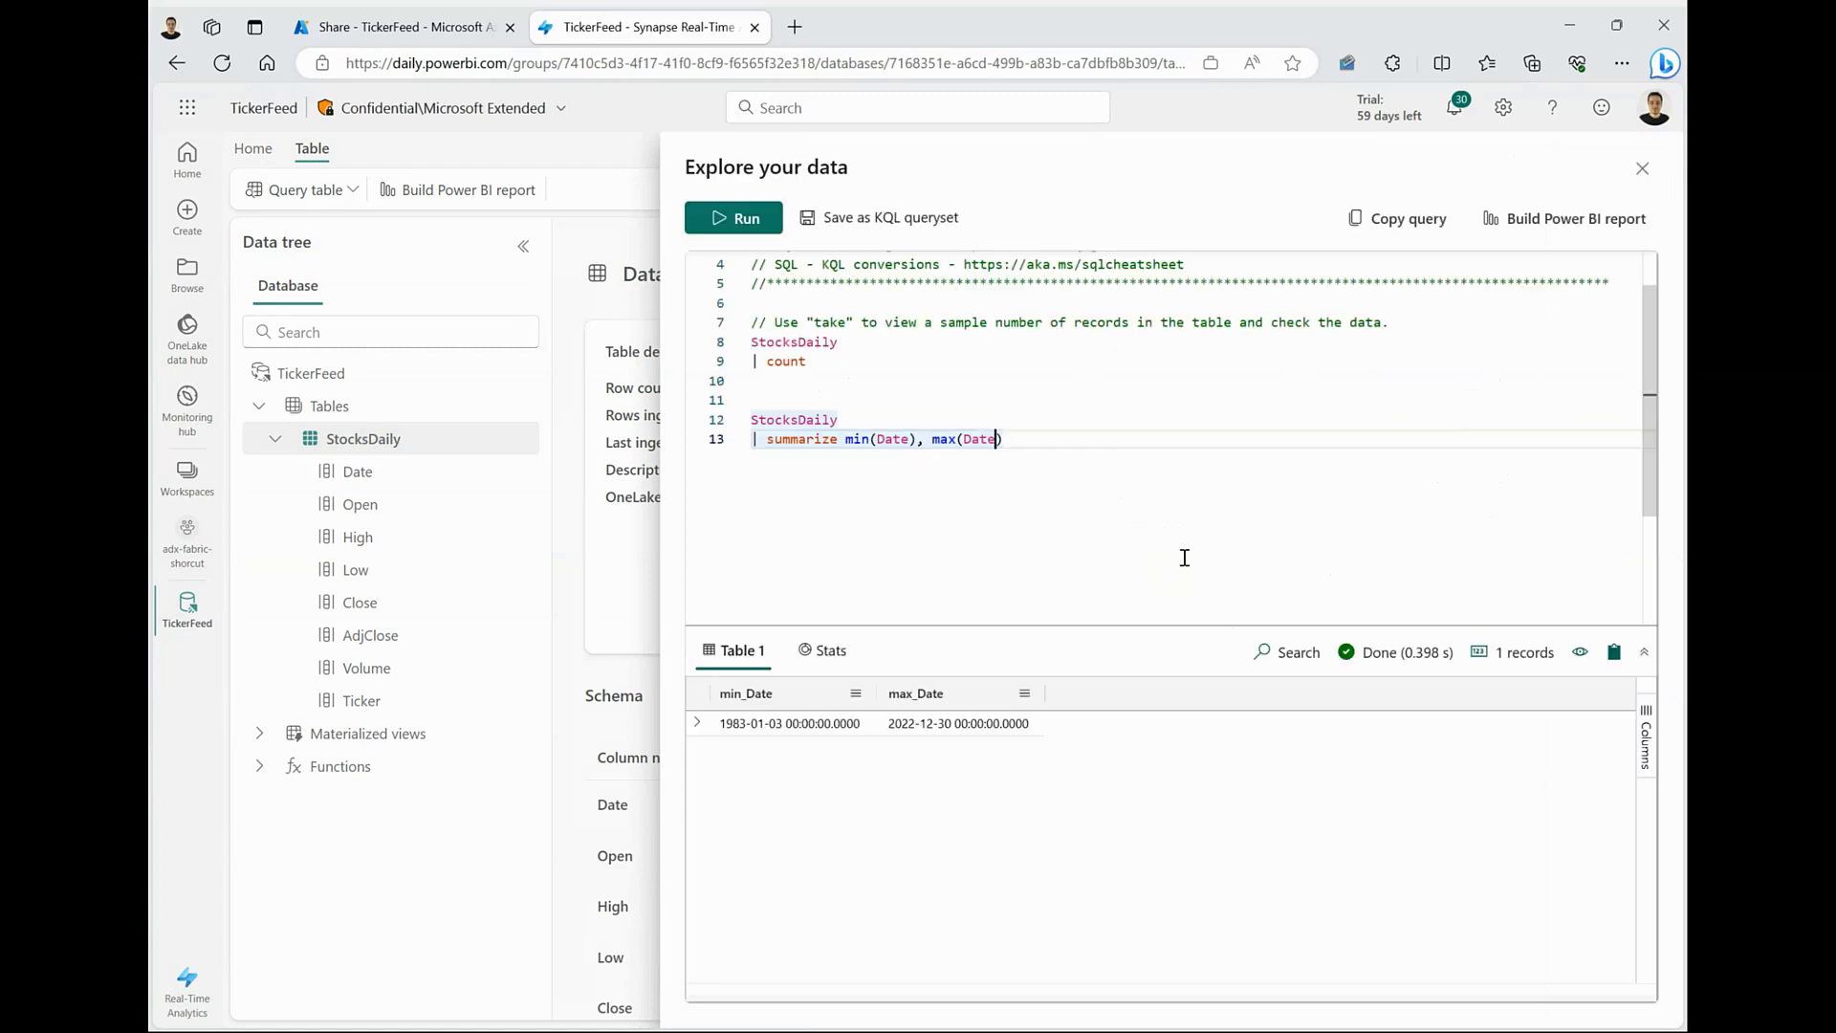
click(885, 367)
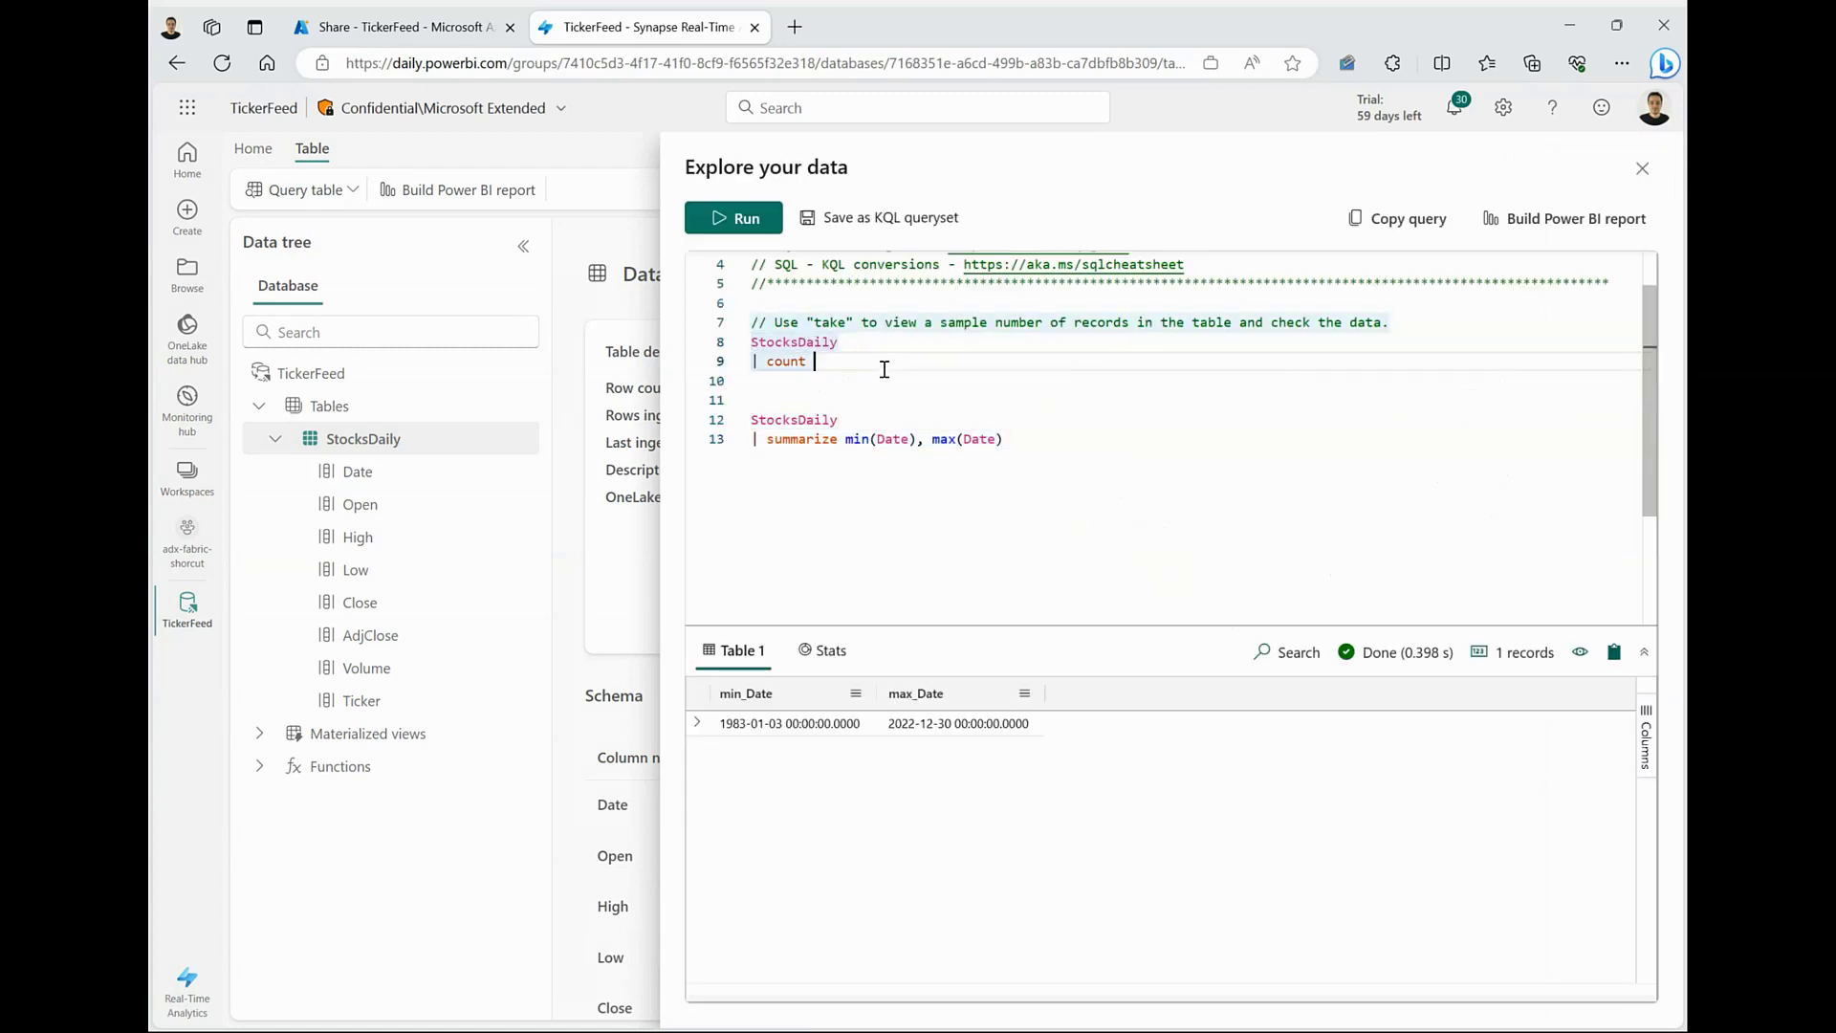
key(shift+Return)
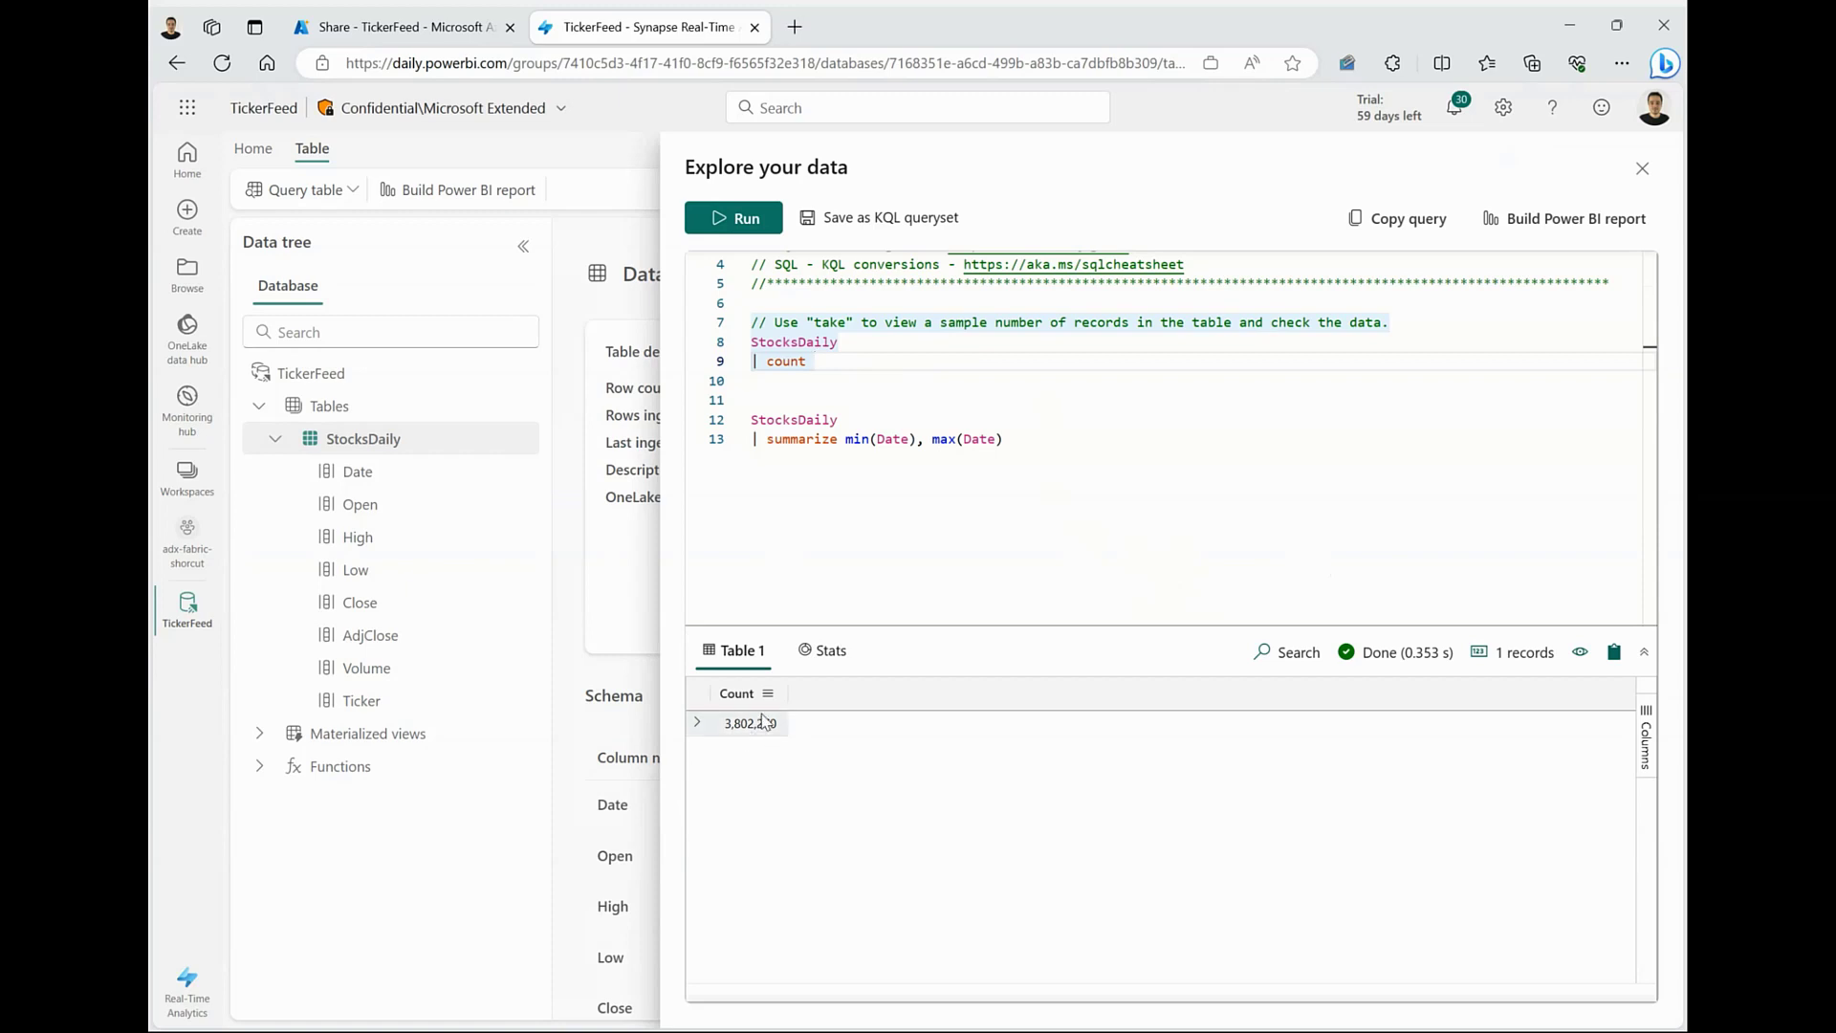
Run the min/max Date query showing 1983-01-03 to 2022-12-30, then close the panel.
click(890, 425)
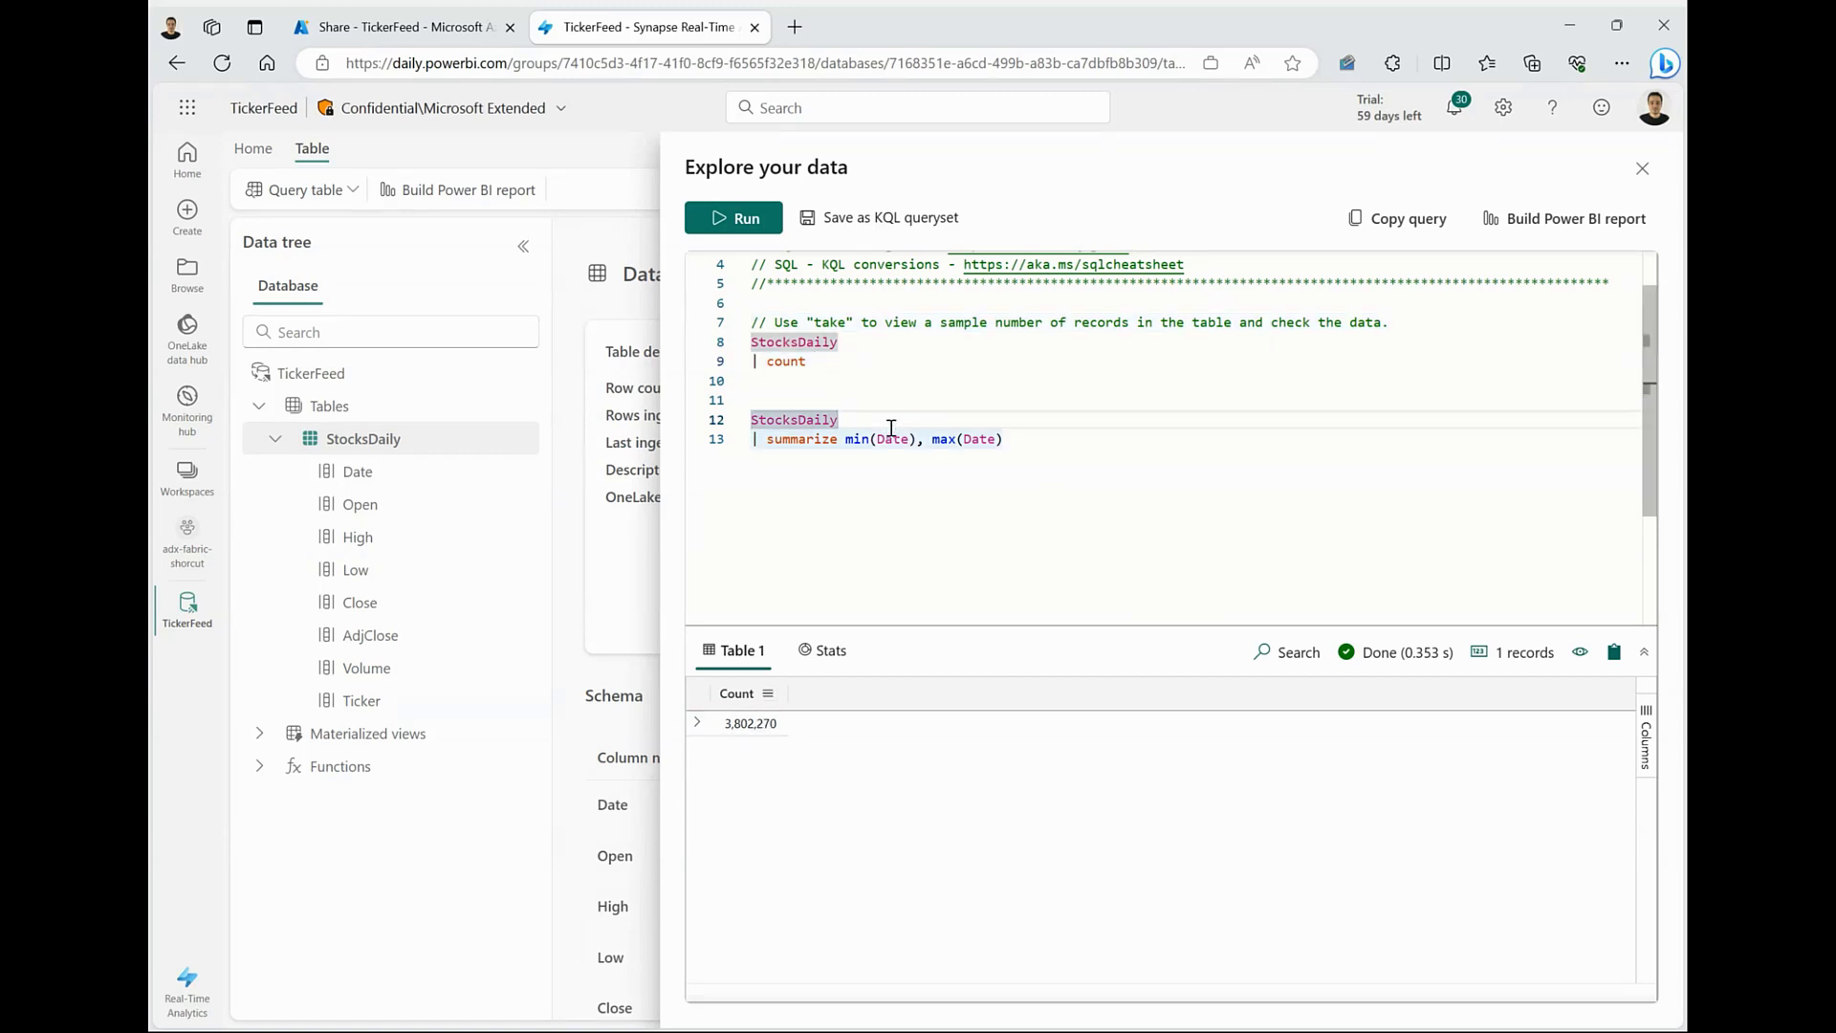
key(shift+Return)
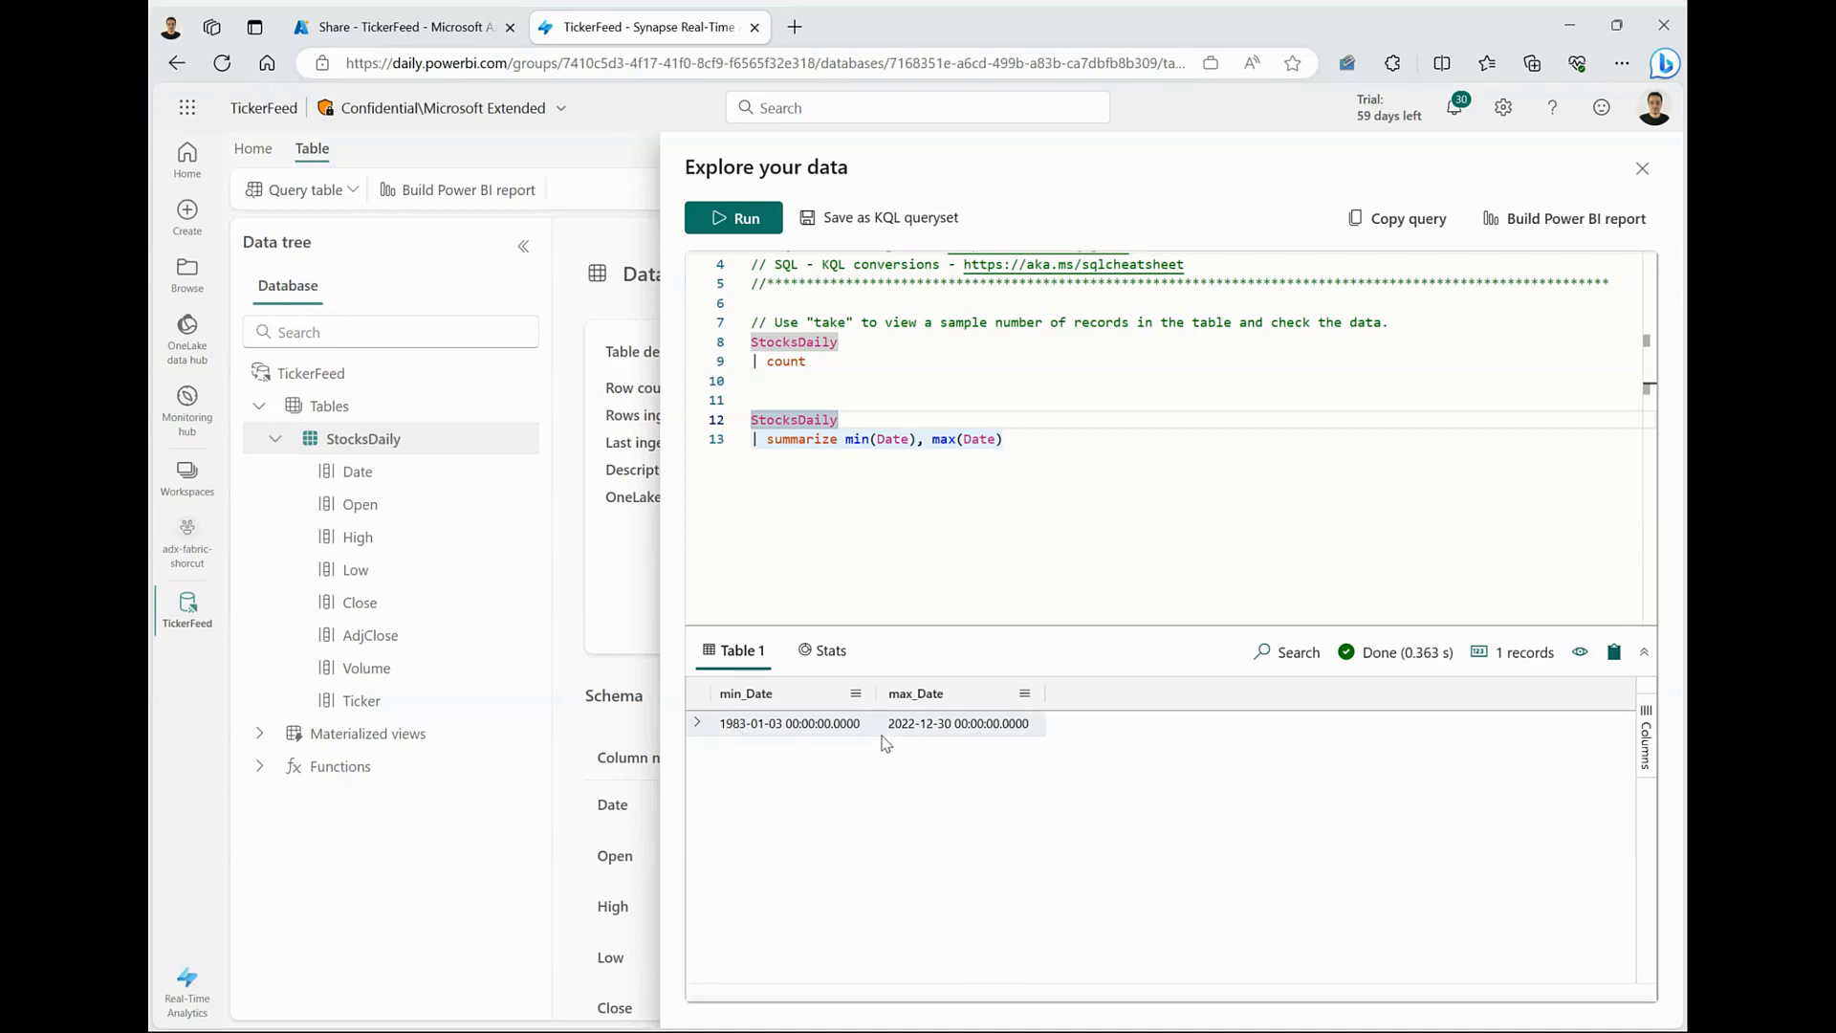
click(639, 346)
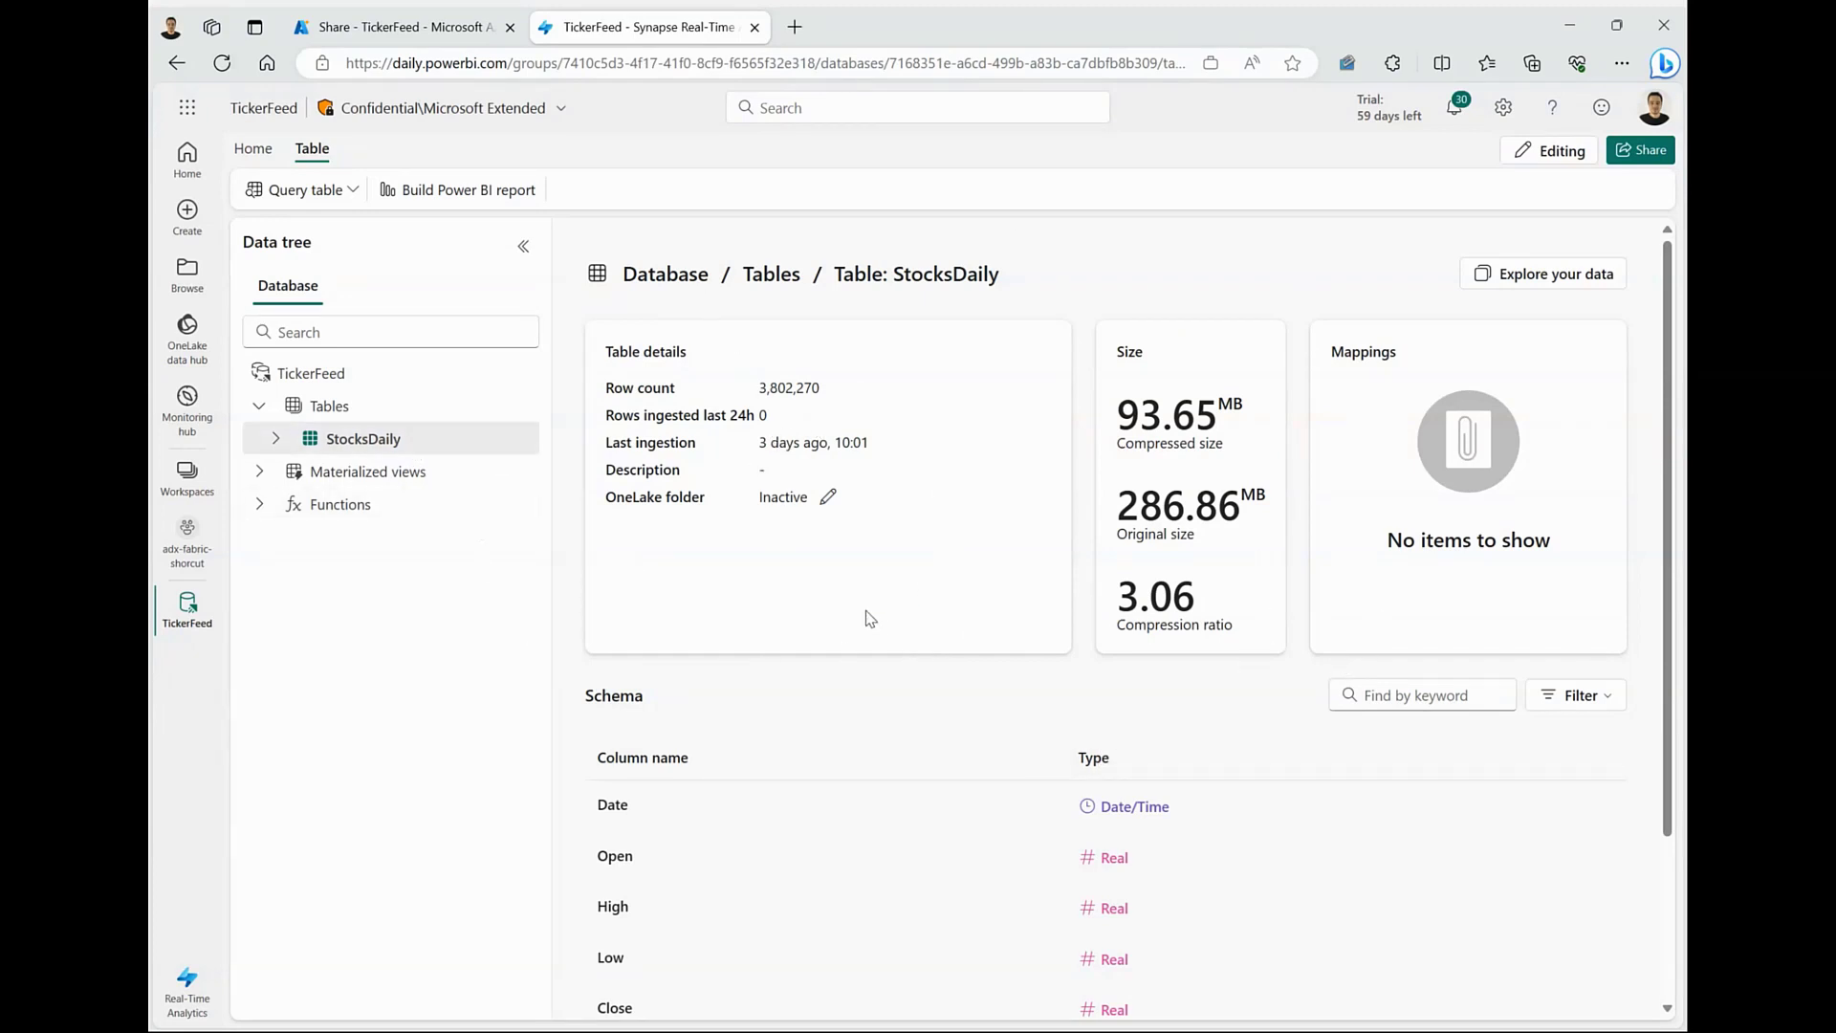
Browse the QuaterlyIncome columns in CompanyFinancials, then return to the adx-fabric-shorcut item list.
click(188, 553)
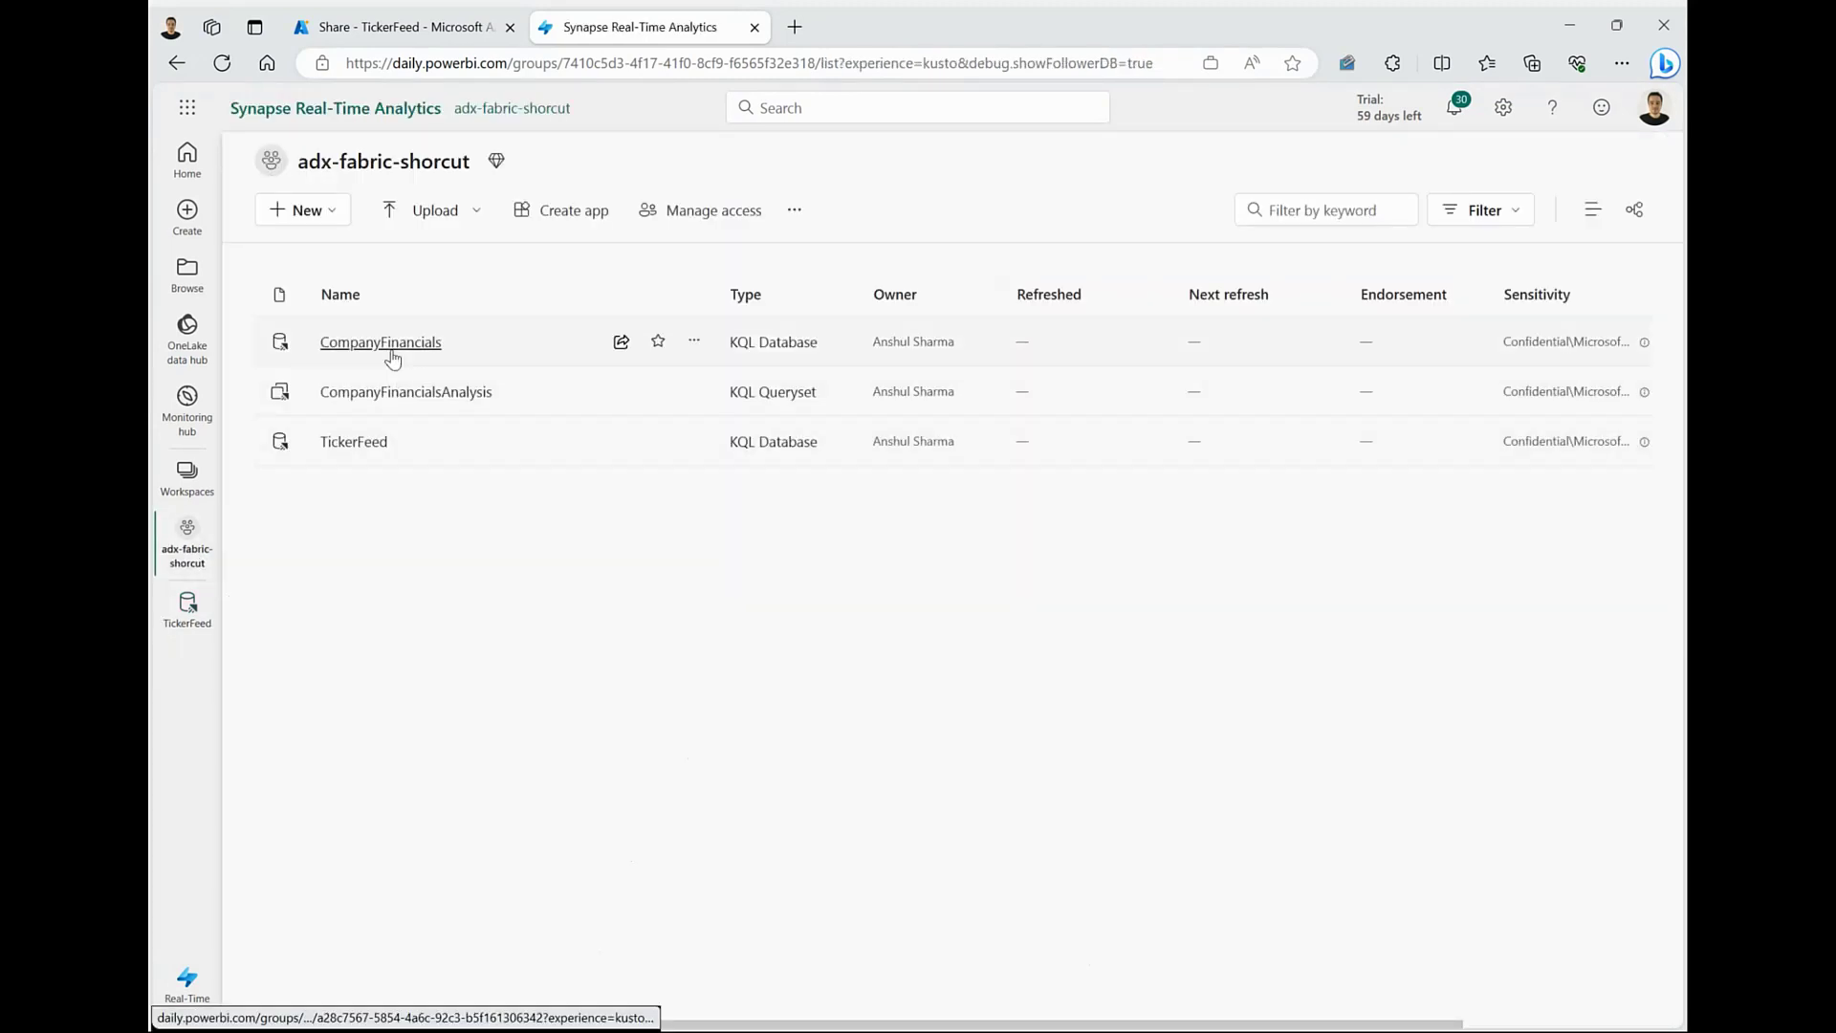
click(382, 342)
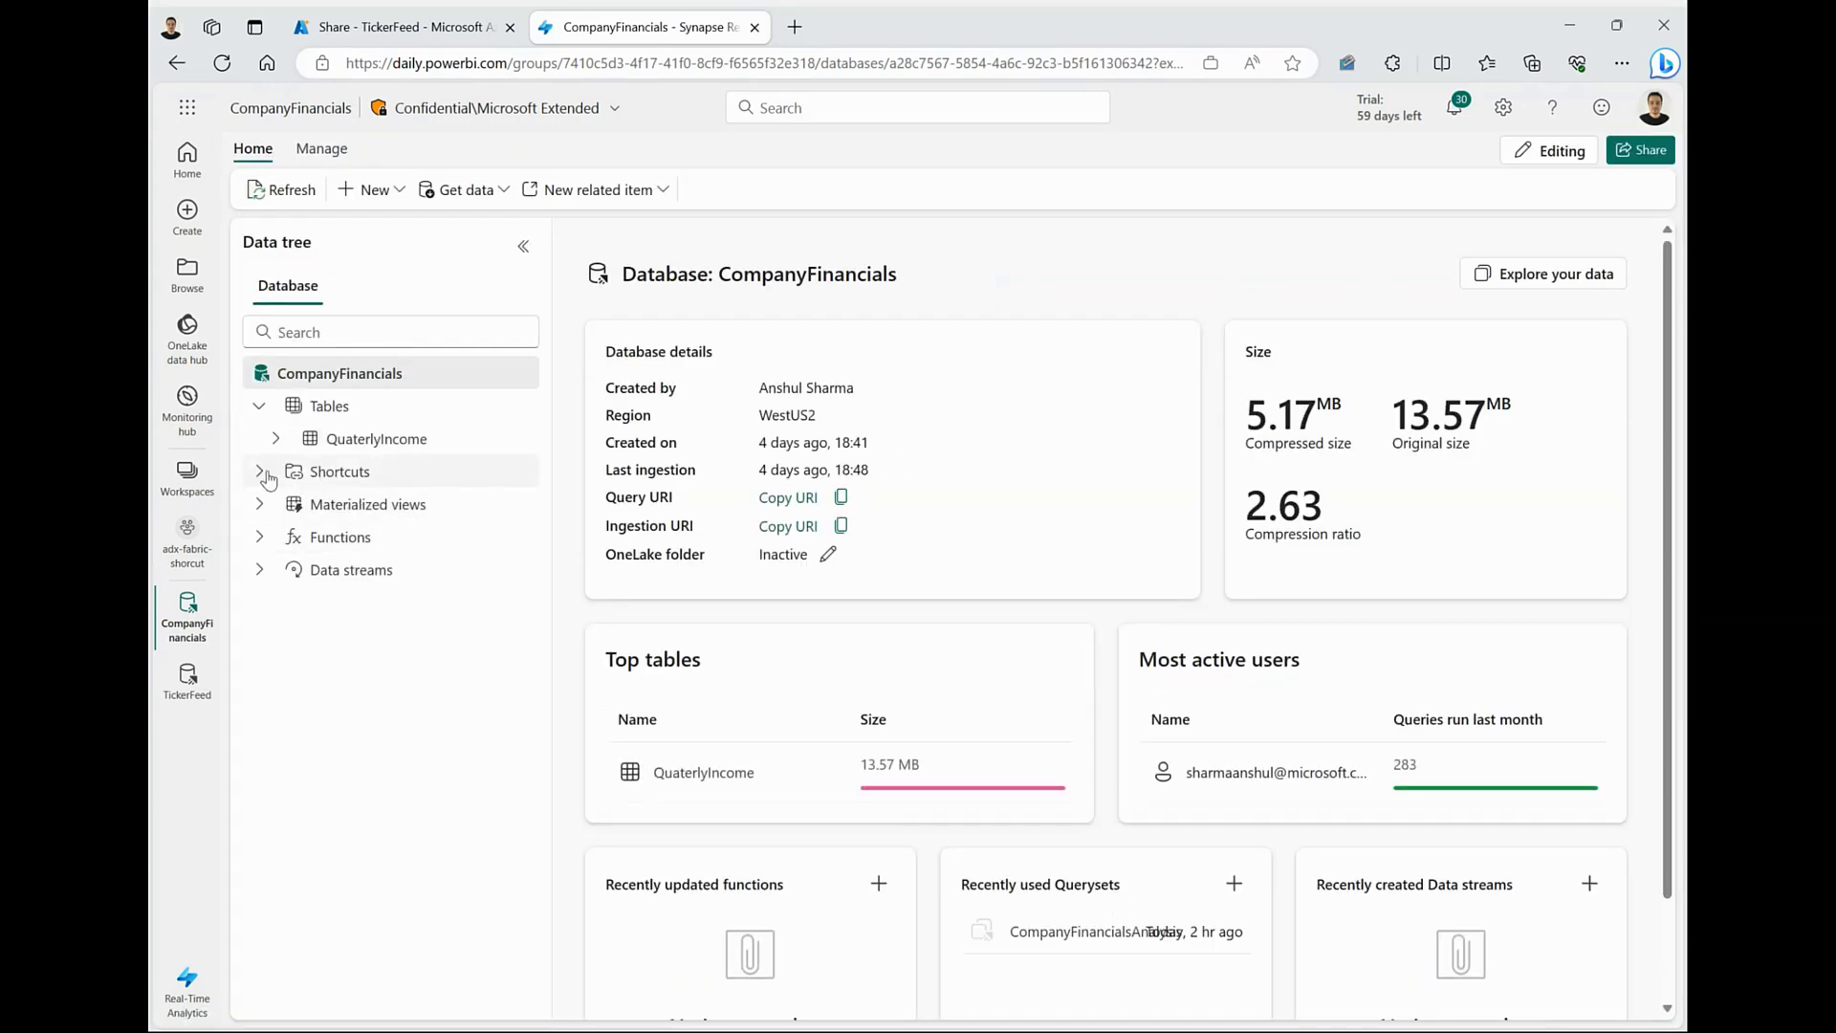
click(377, 439)
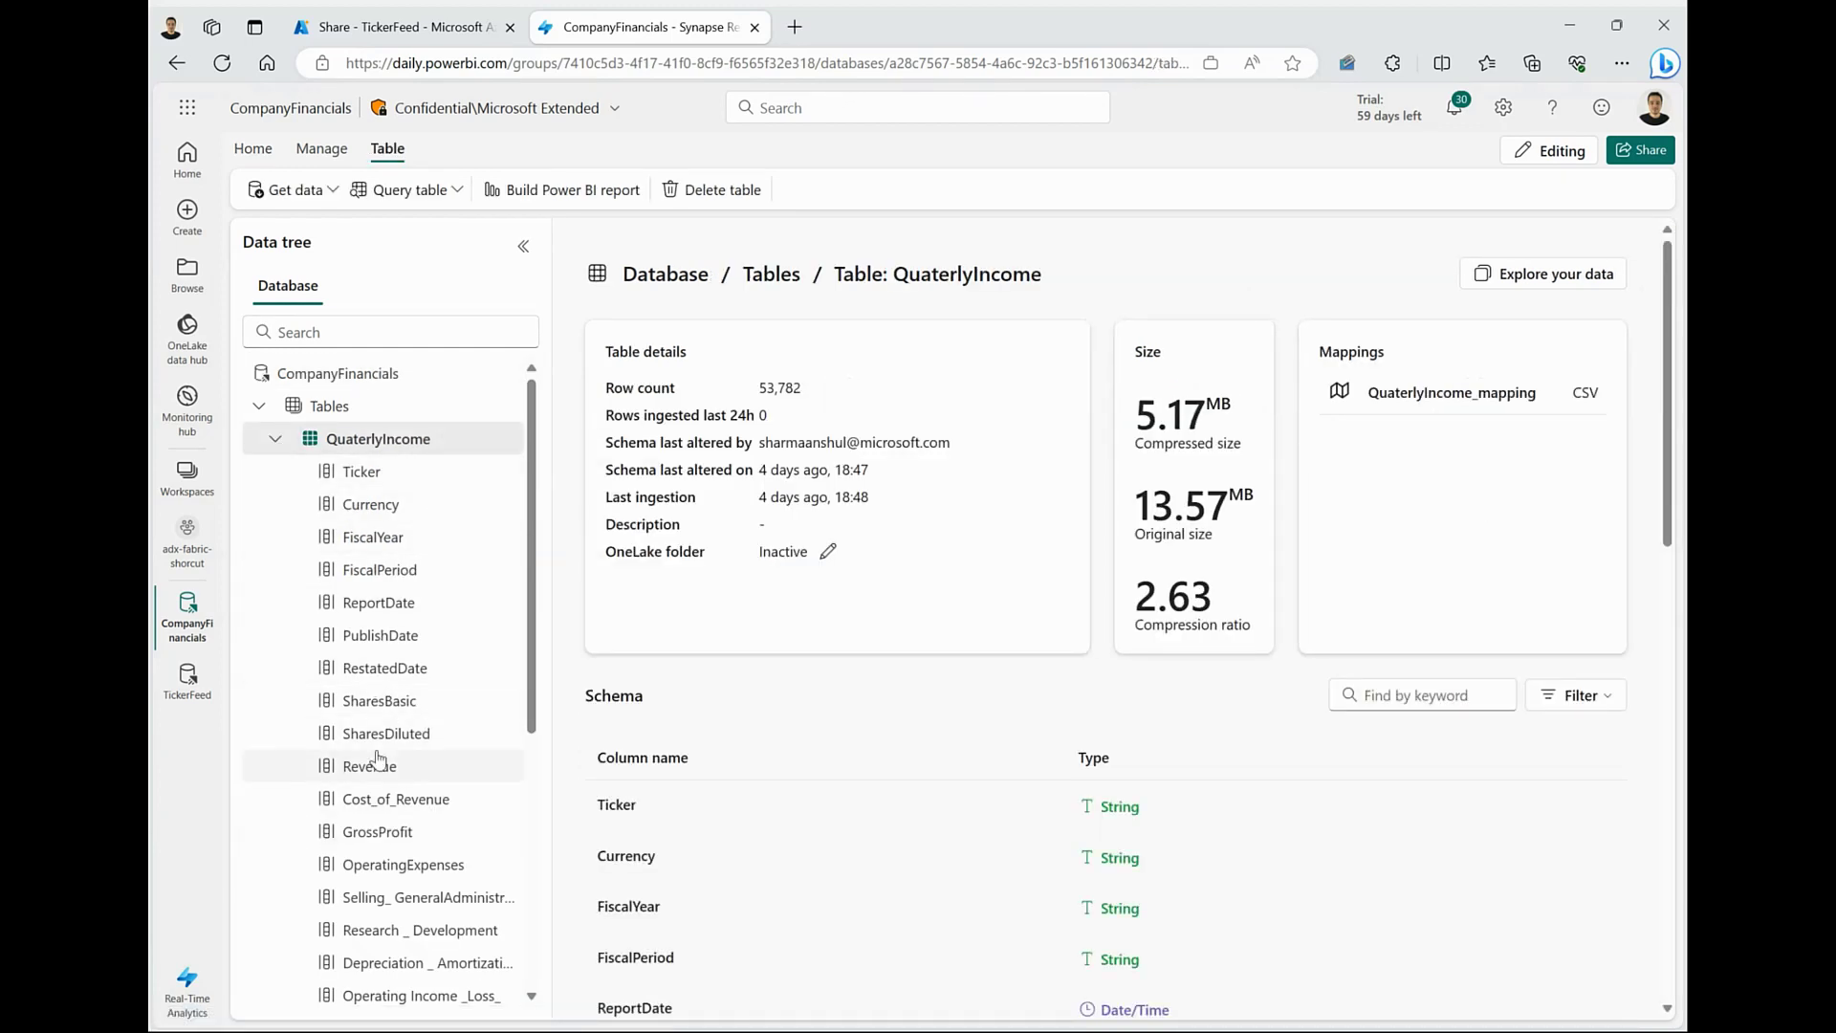
scroll(383, 613, down, 1)
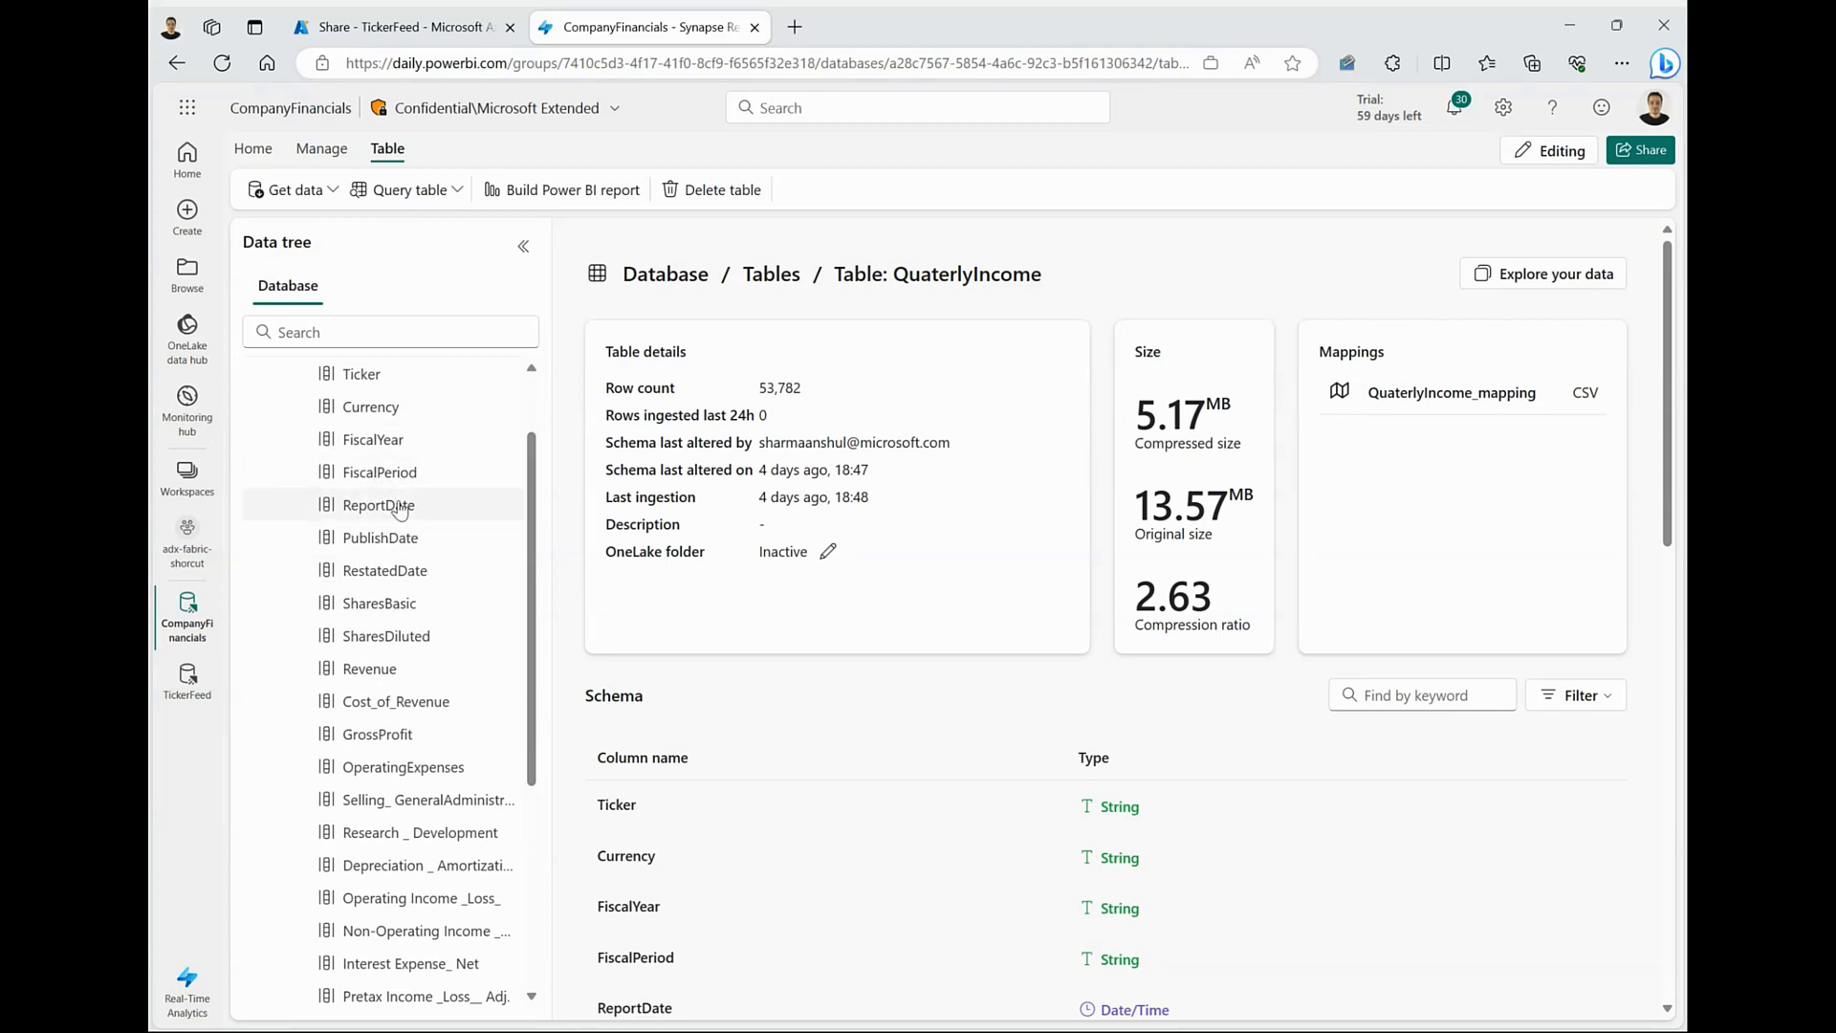
scroll(430, 579, down, 1)
scroll(440, 590, down, 3)
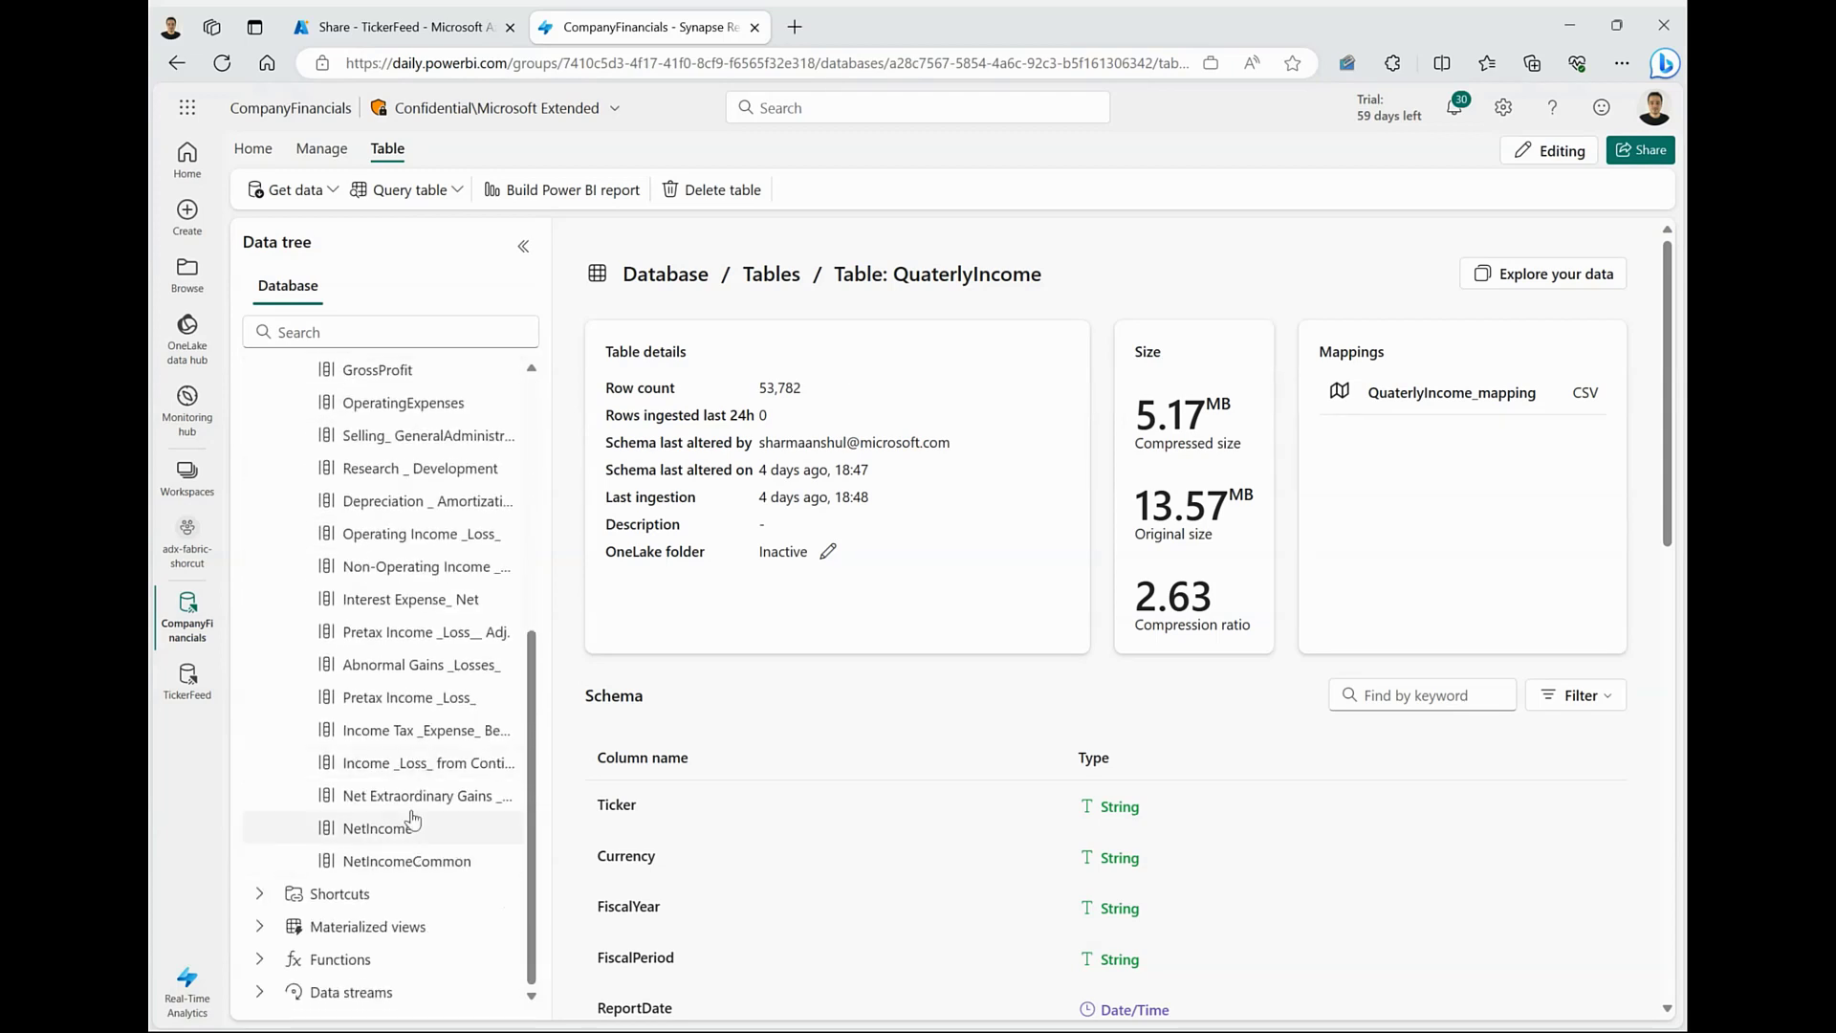
scroll(428, 564, up, 3)
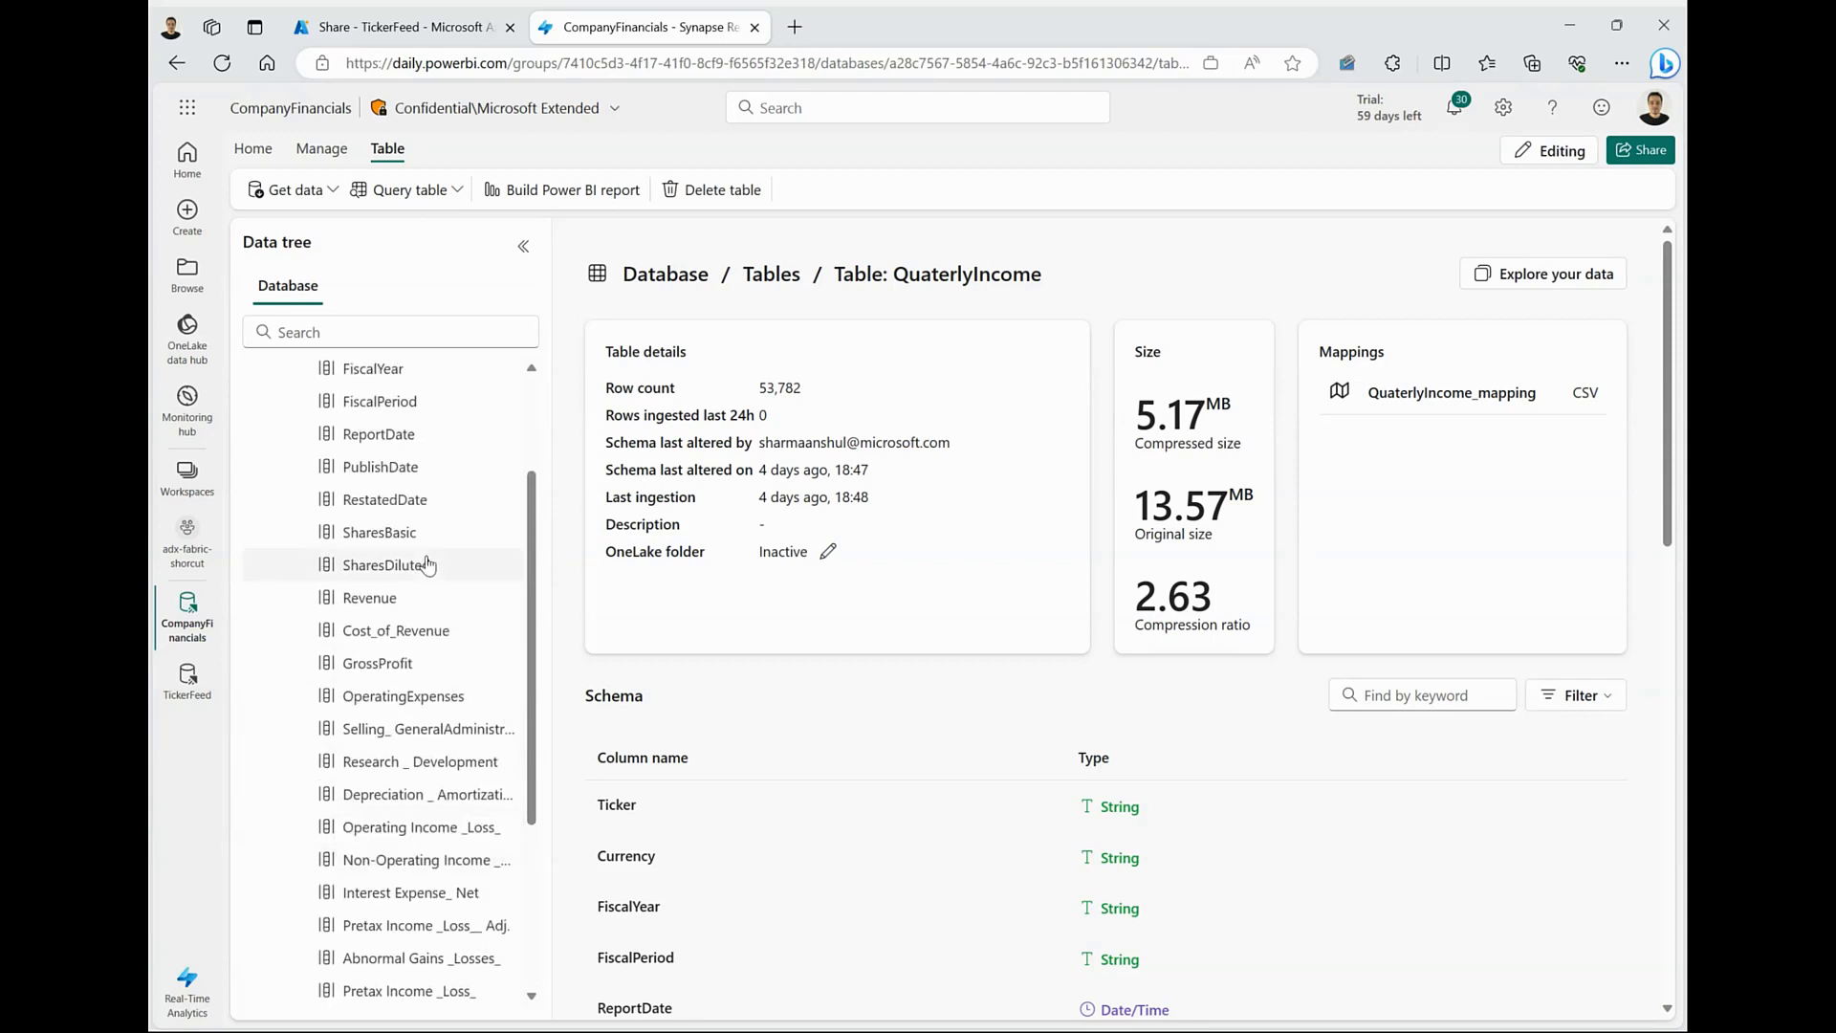
scroll(427, 565, up, 2)
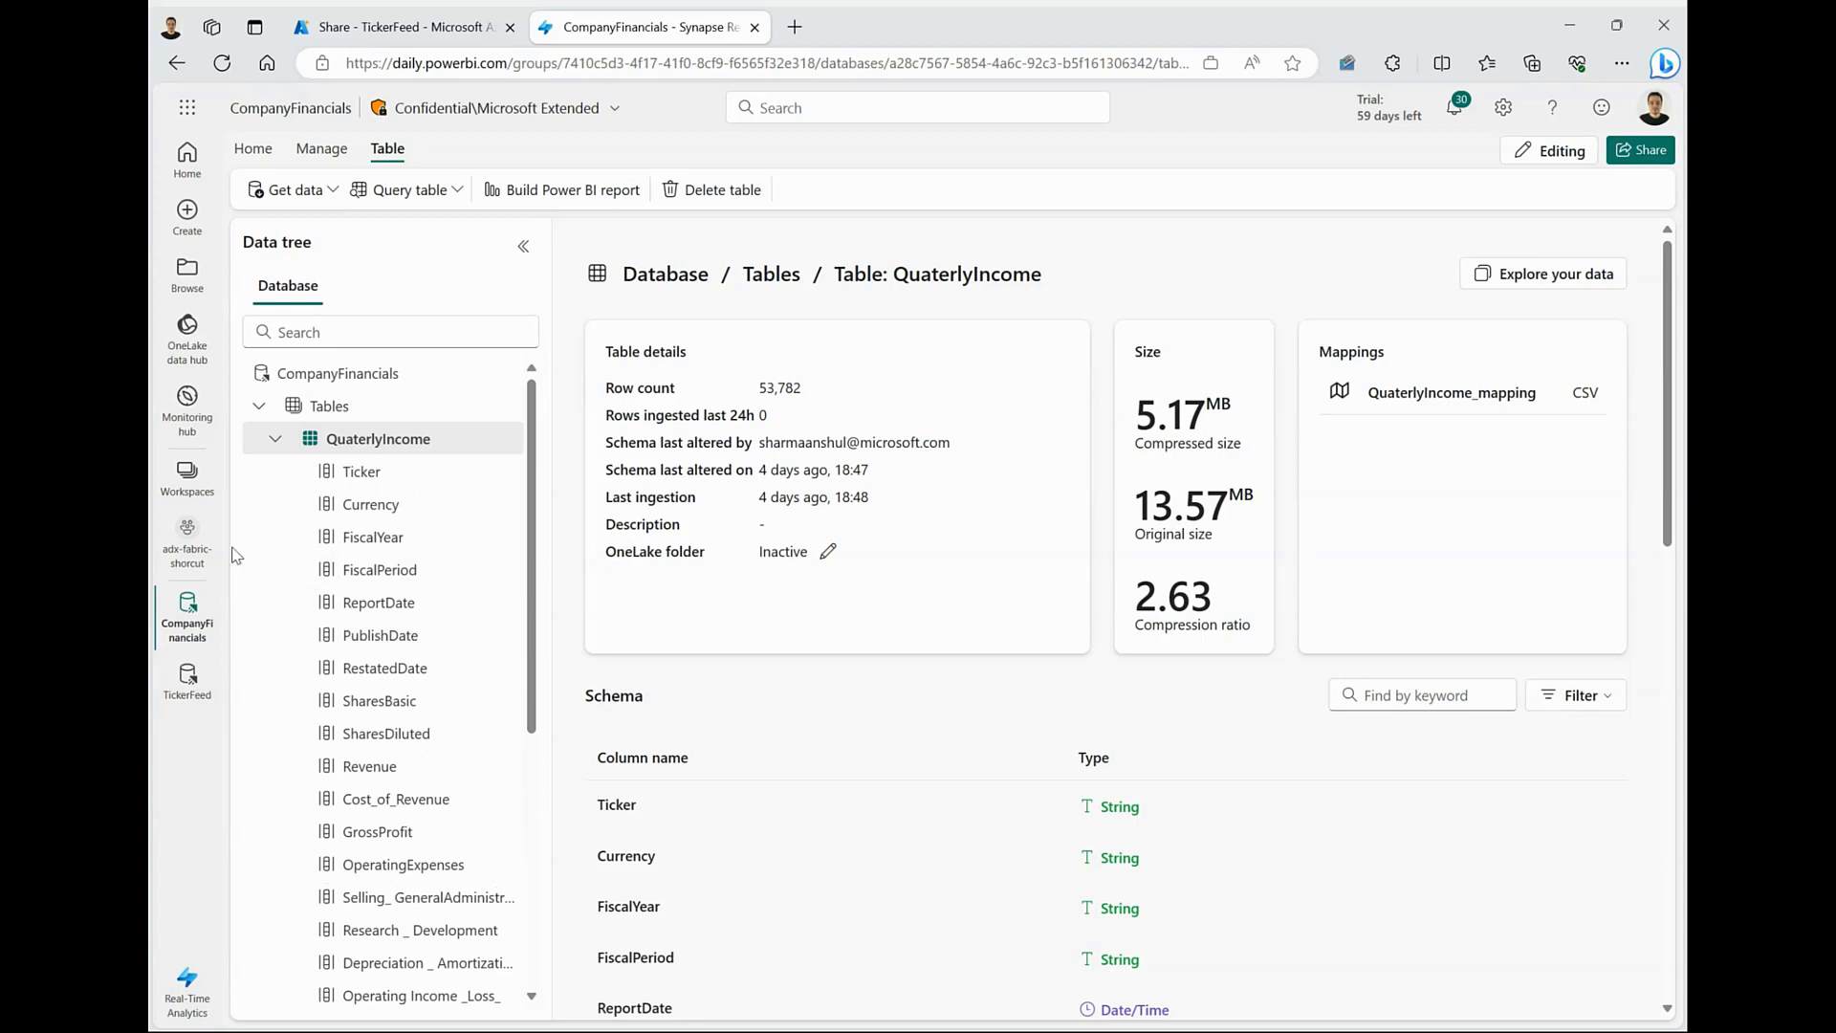
click(191, 545)
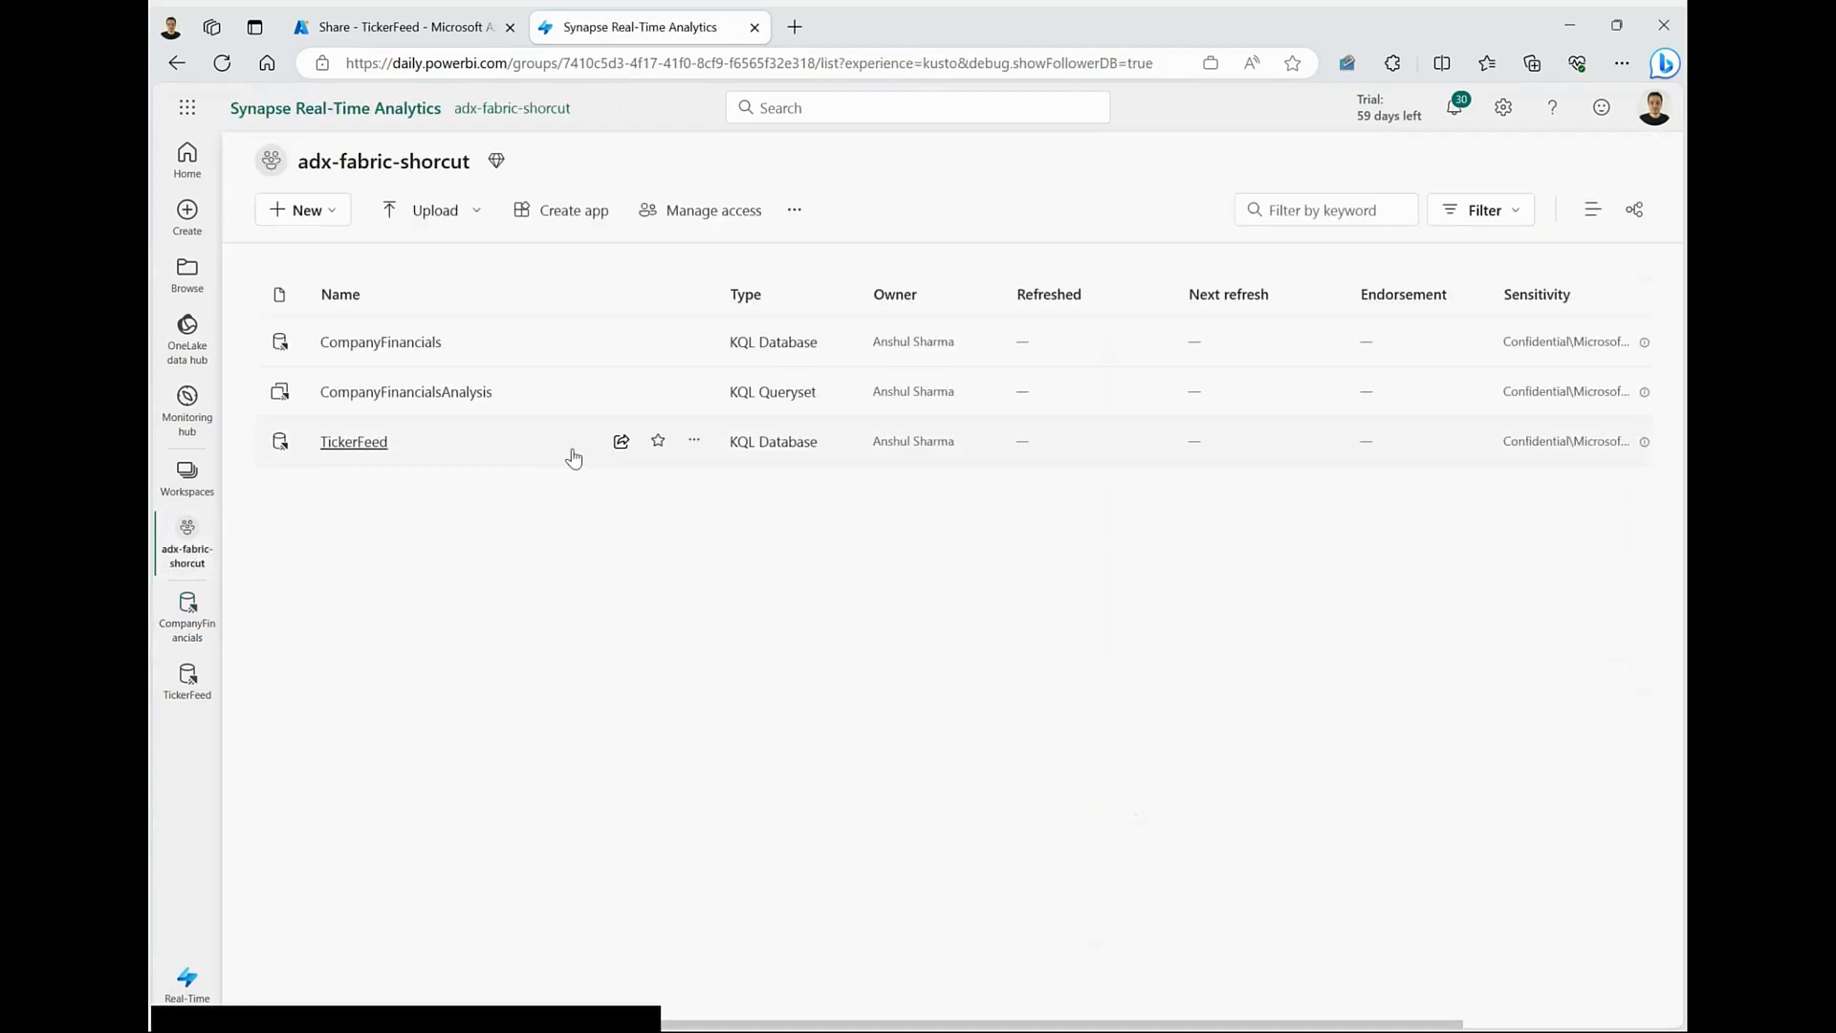
Open the CompanyFinancialsAnalysis queryset and run the StocksDaily row count (3,802,270).
click(446, 395)
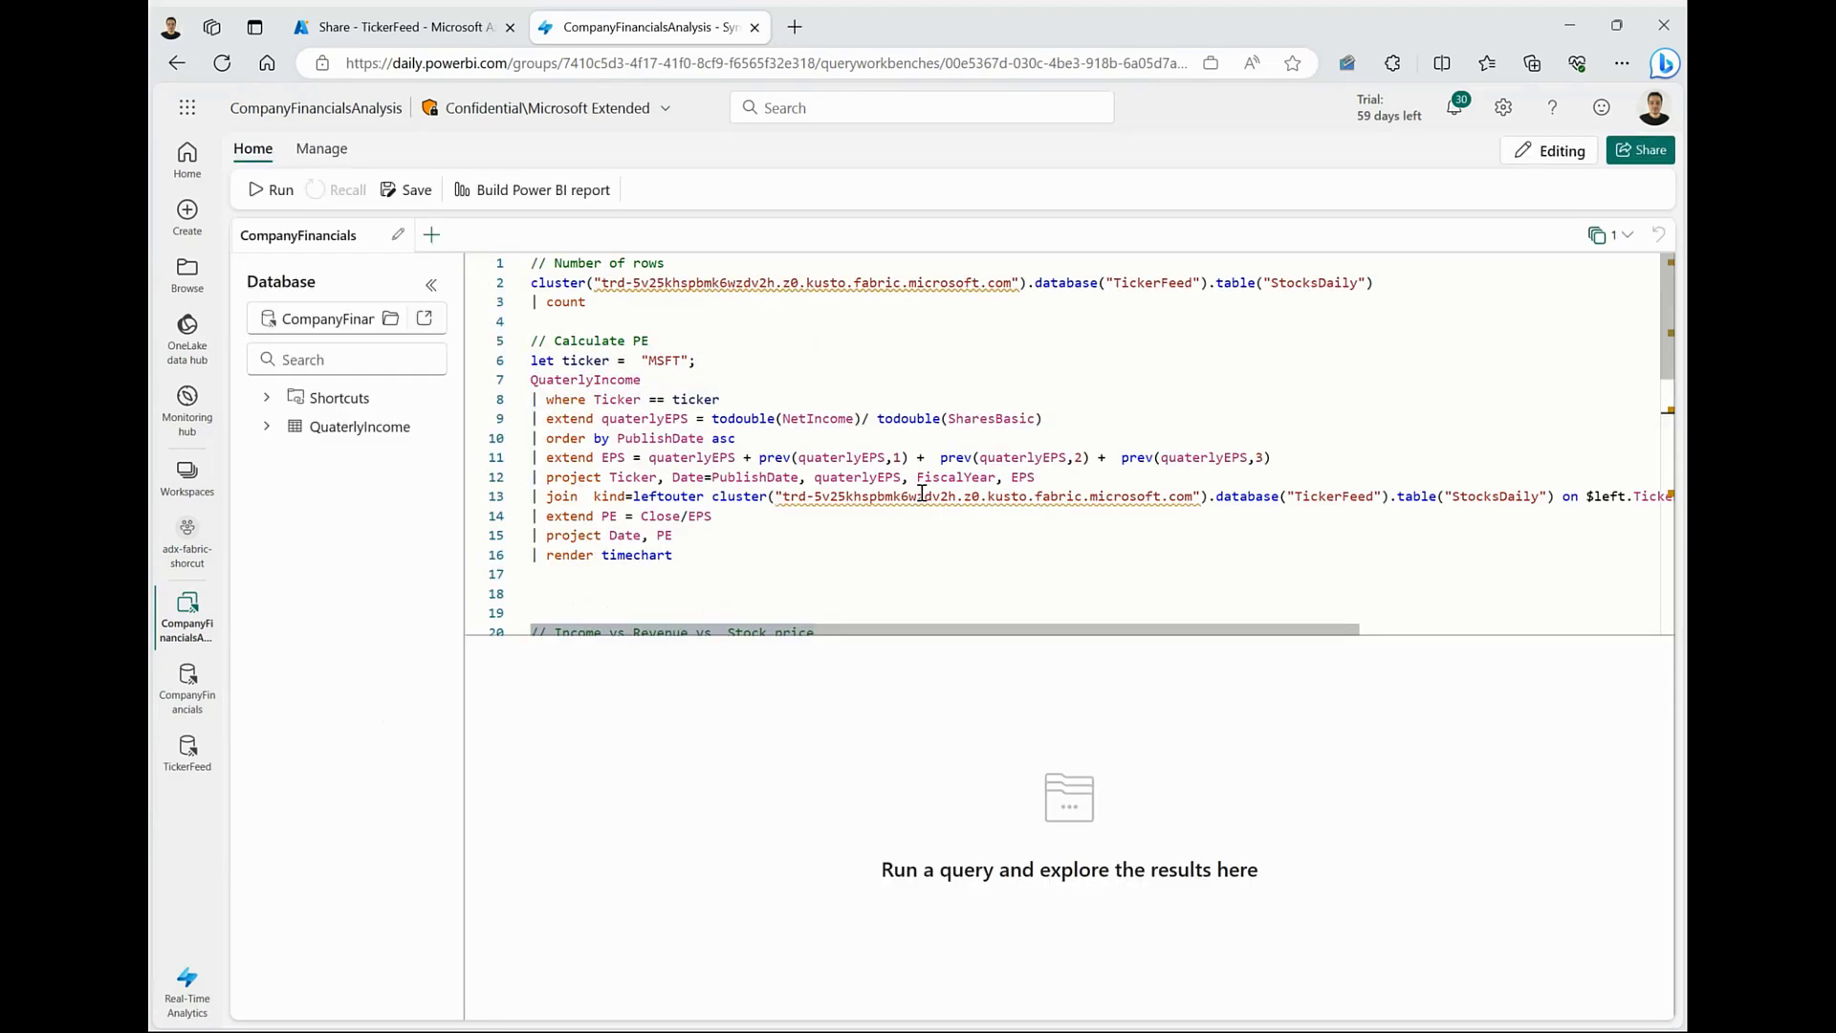
click(654, 306)
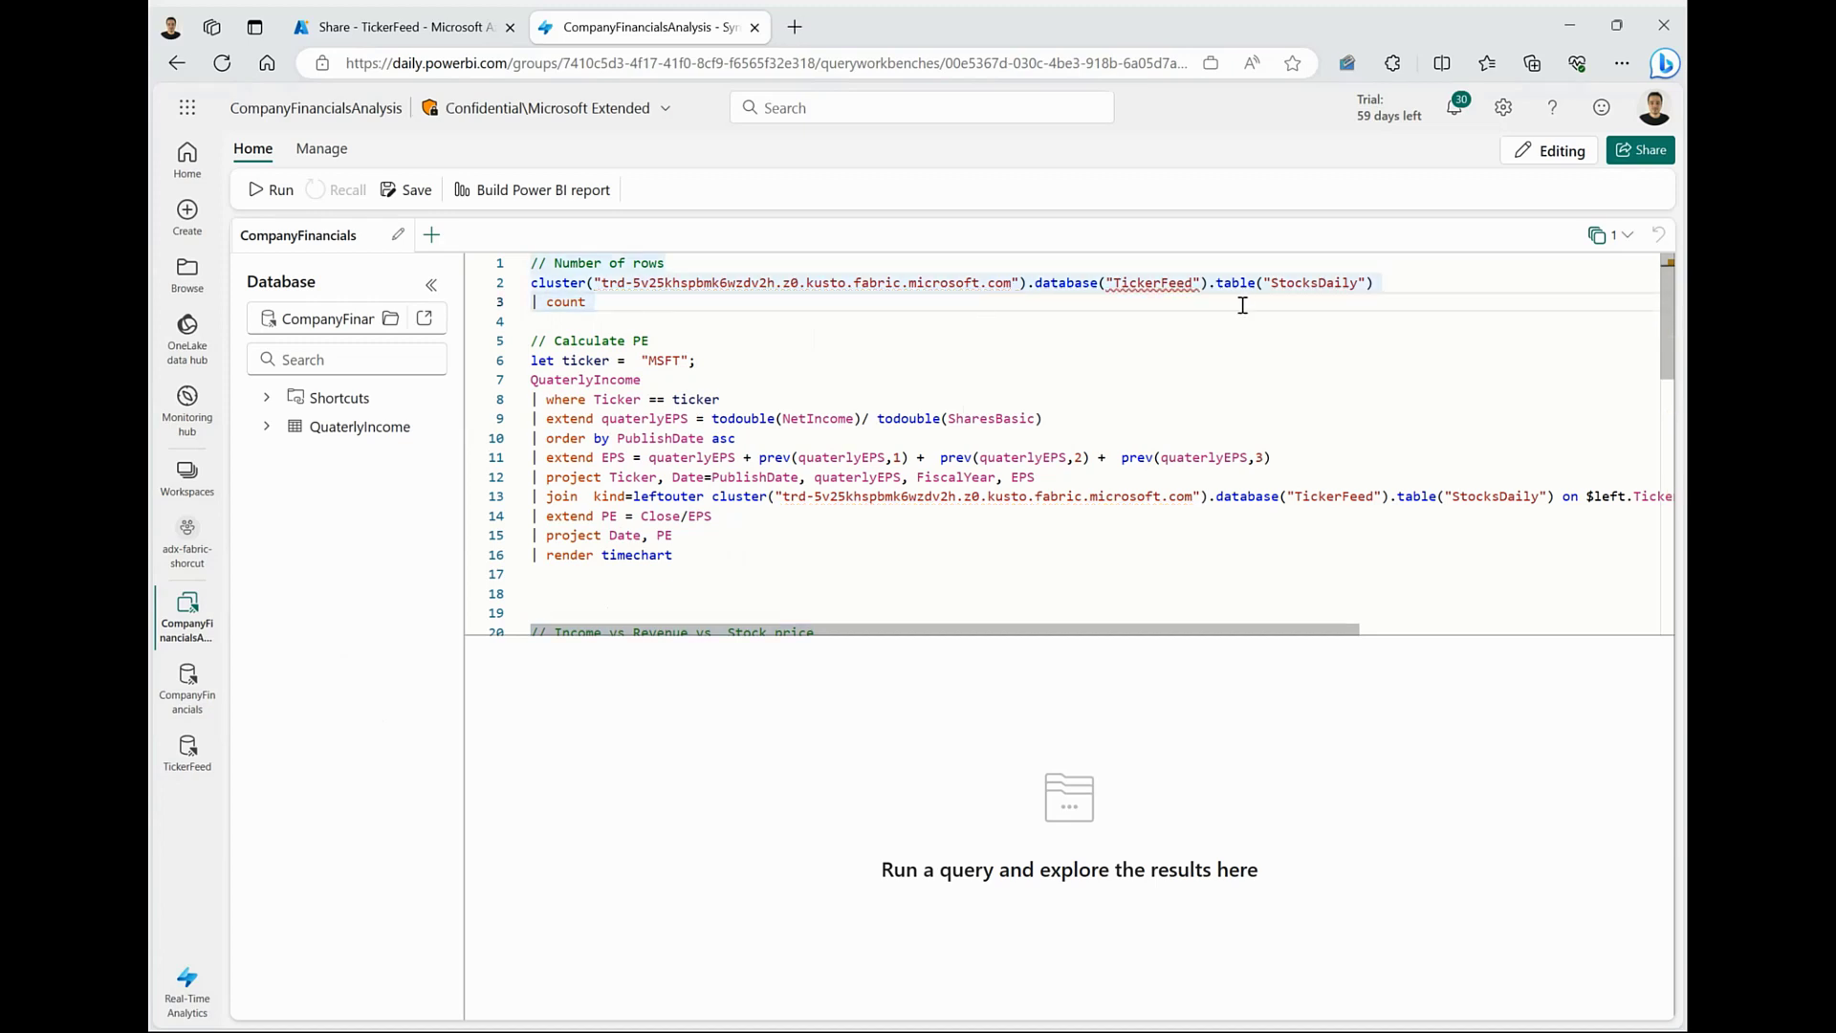
key(shift+Return)
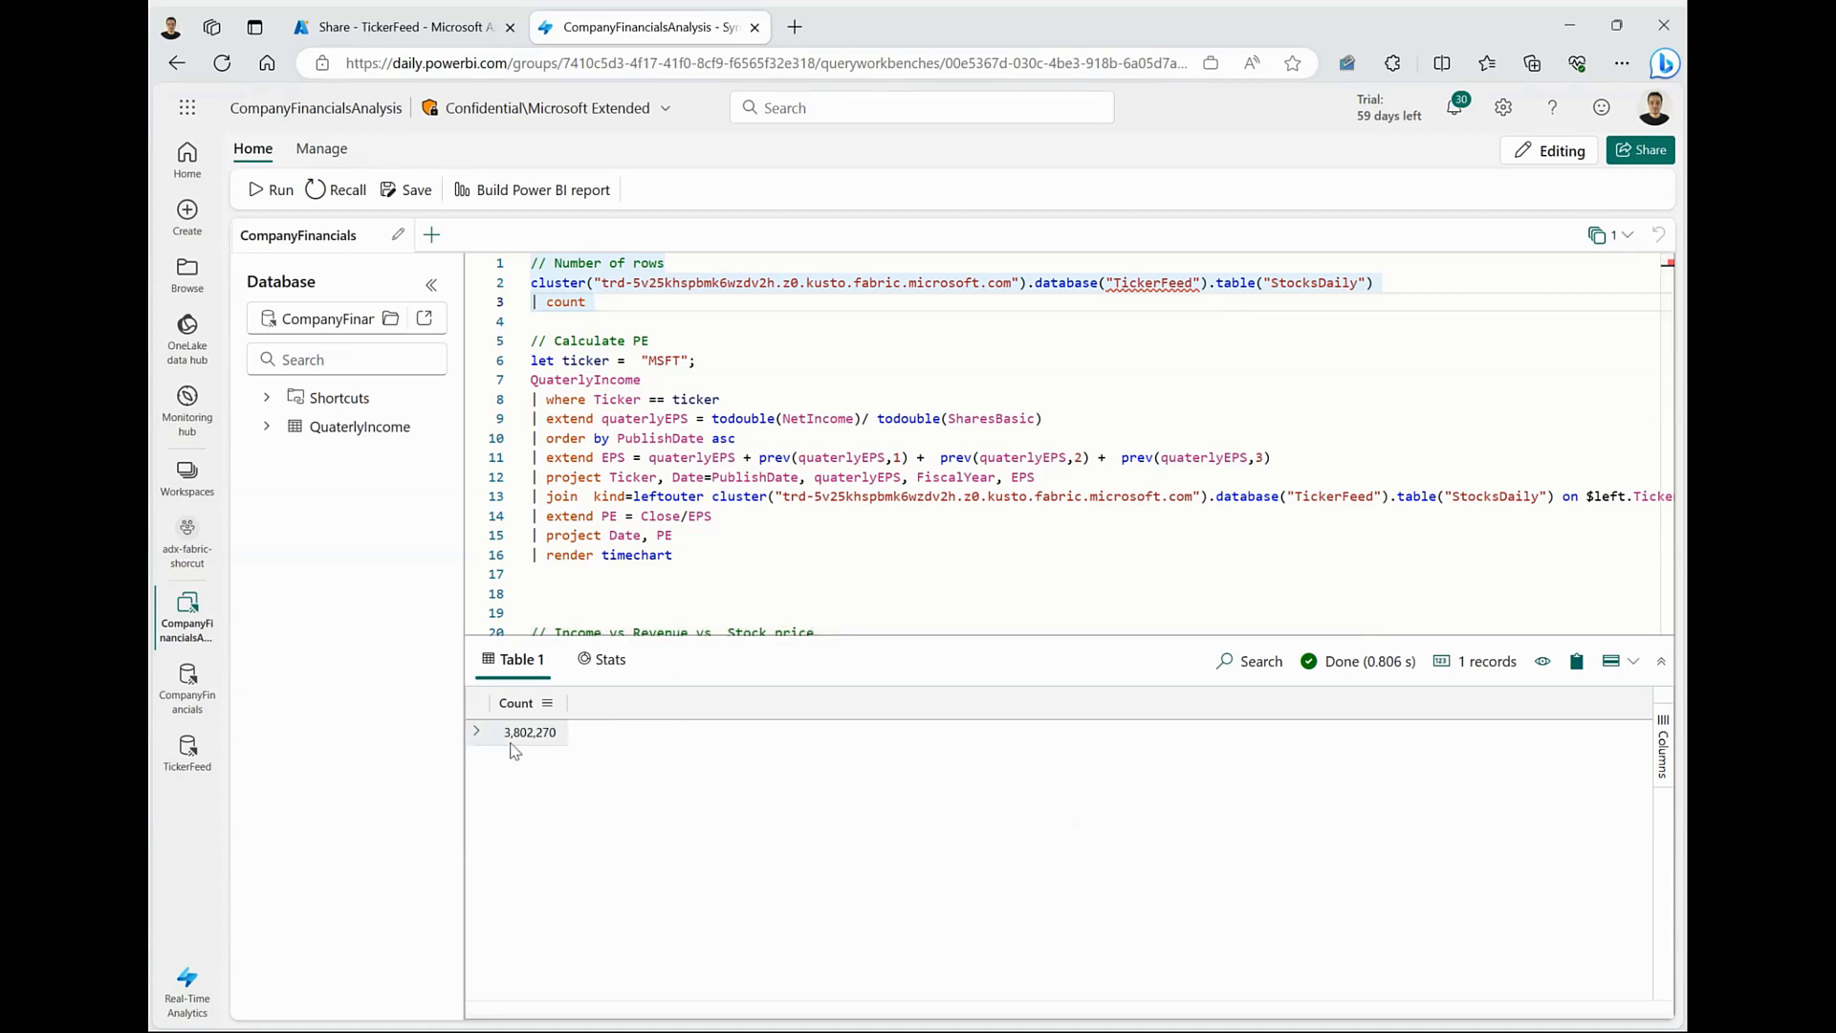
Split the PE query after the EPS projection and list the QuaterlyIncome table's columns.
click(1309, 460)
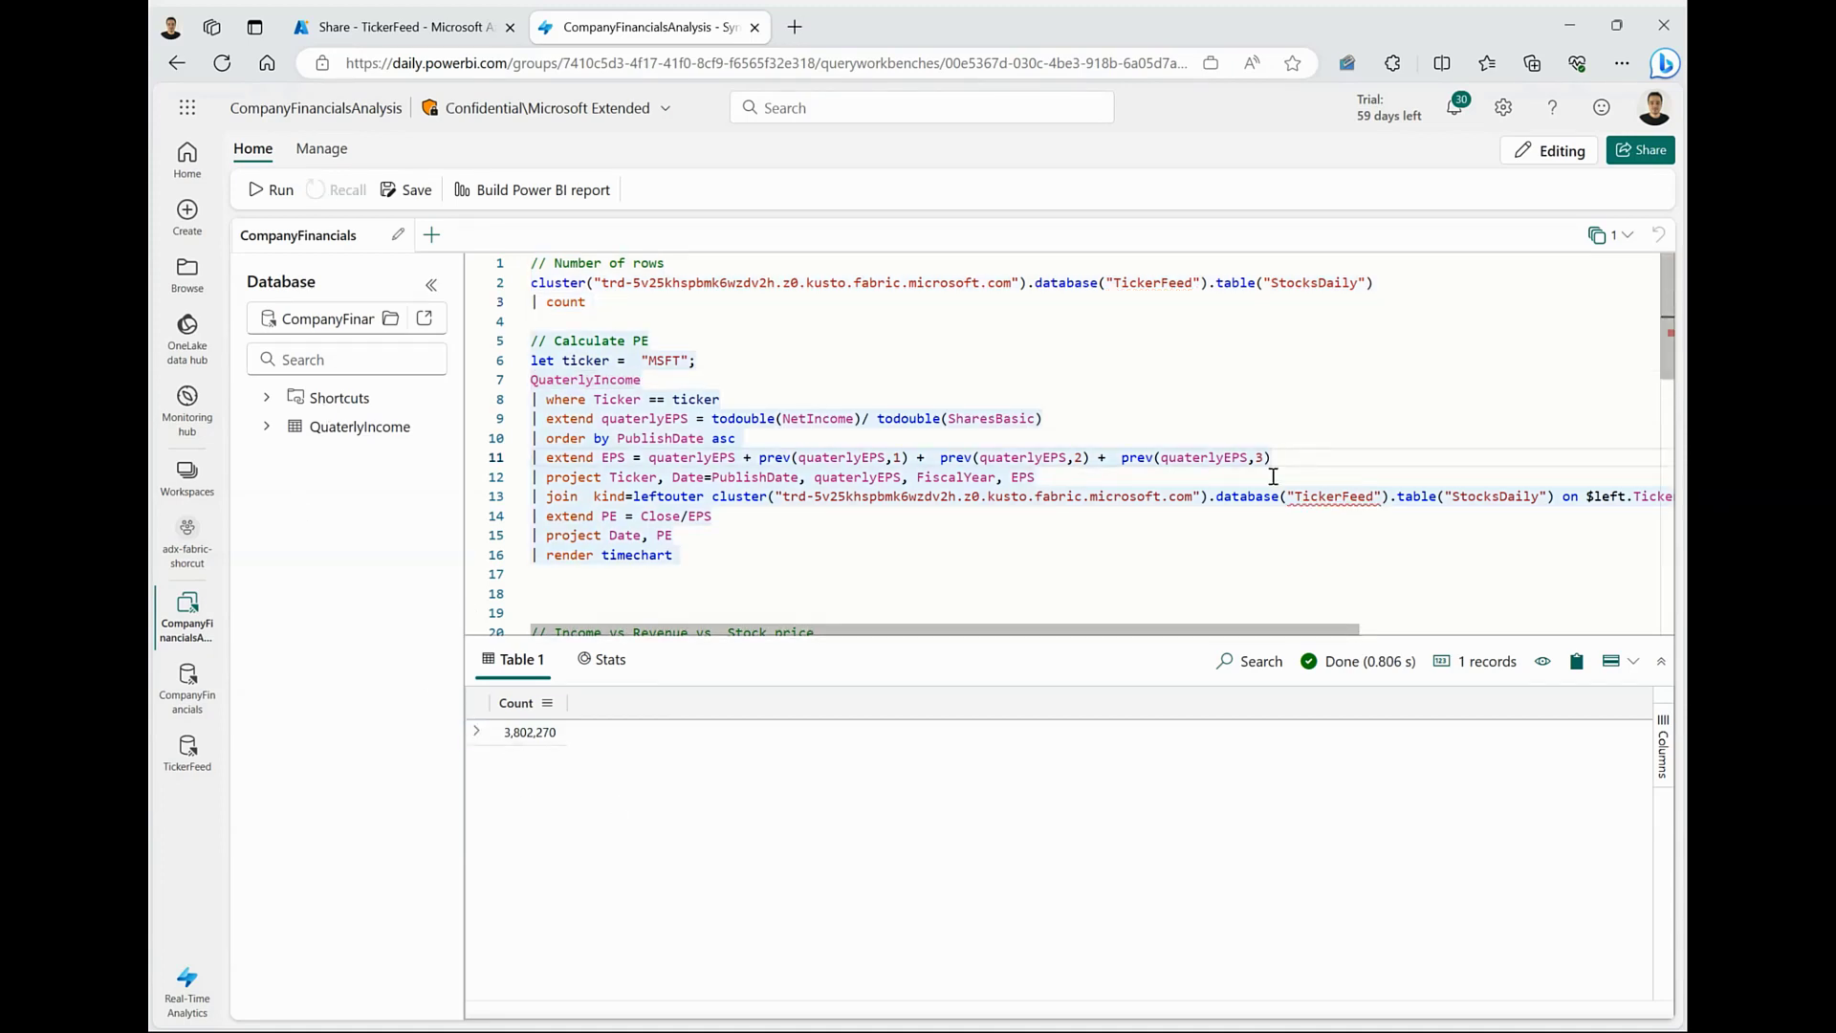
click(1274, 476)
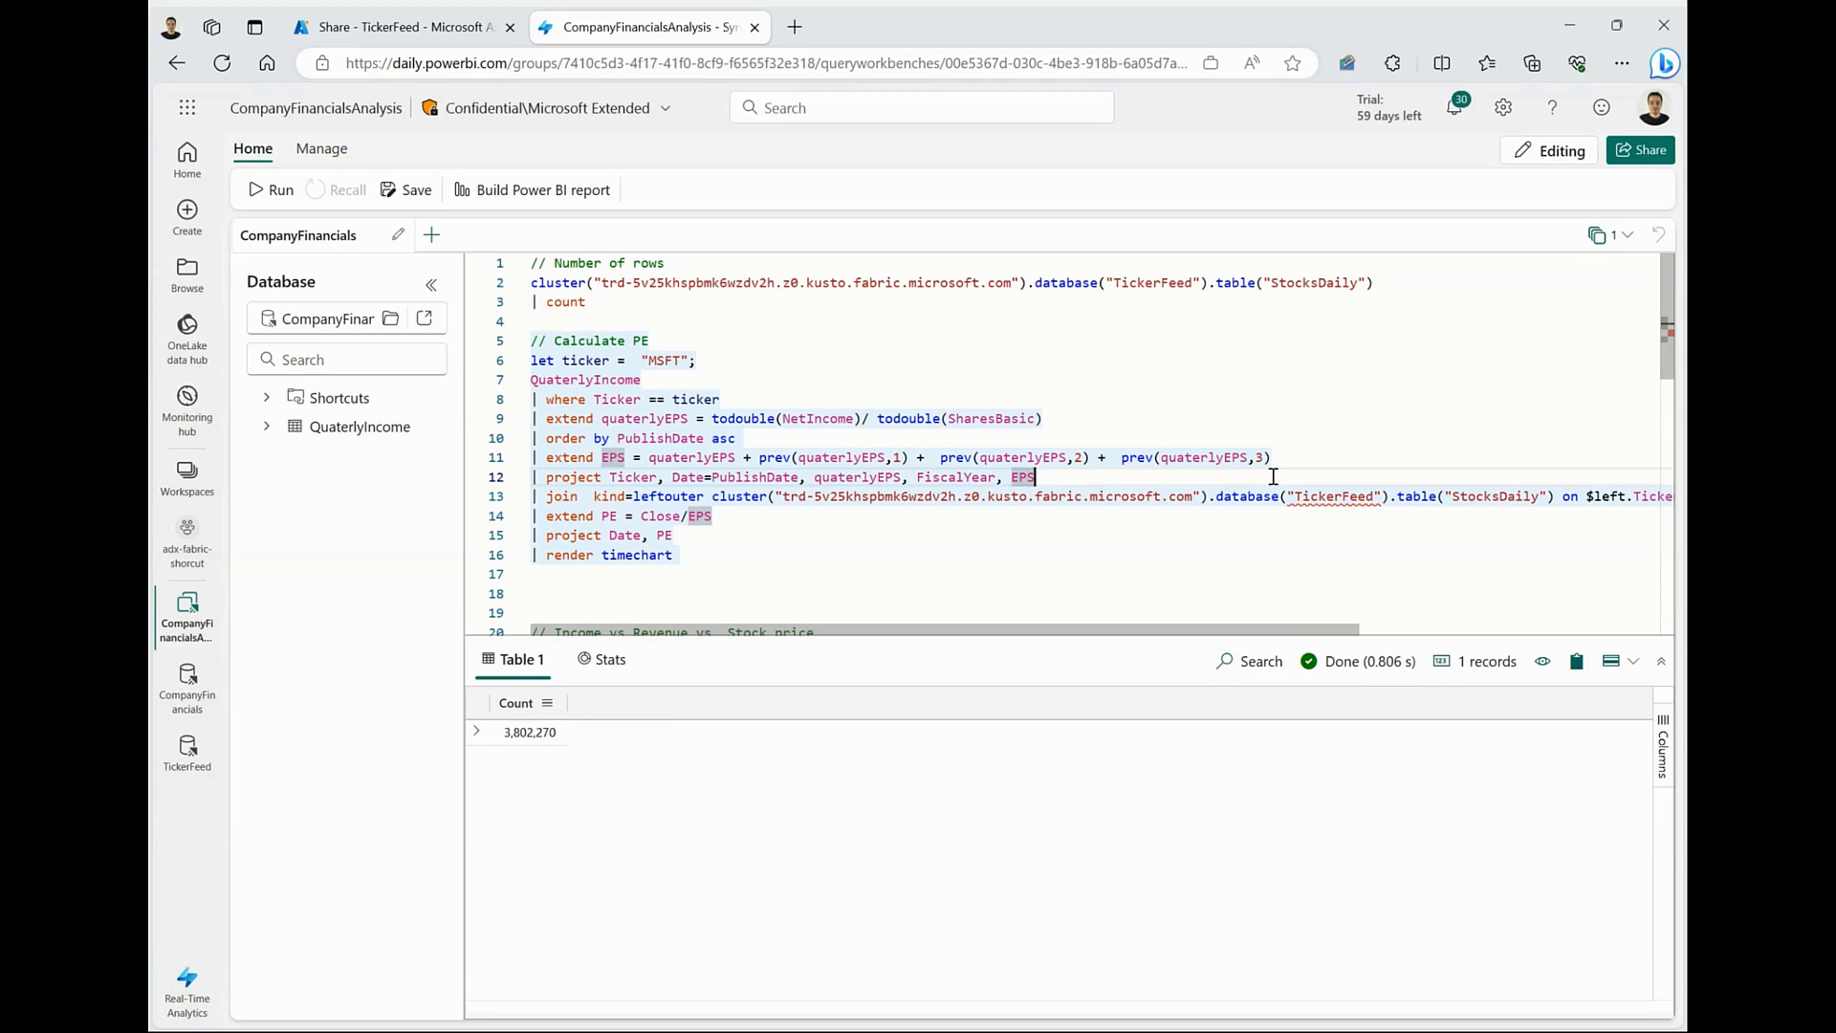
key(Return)
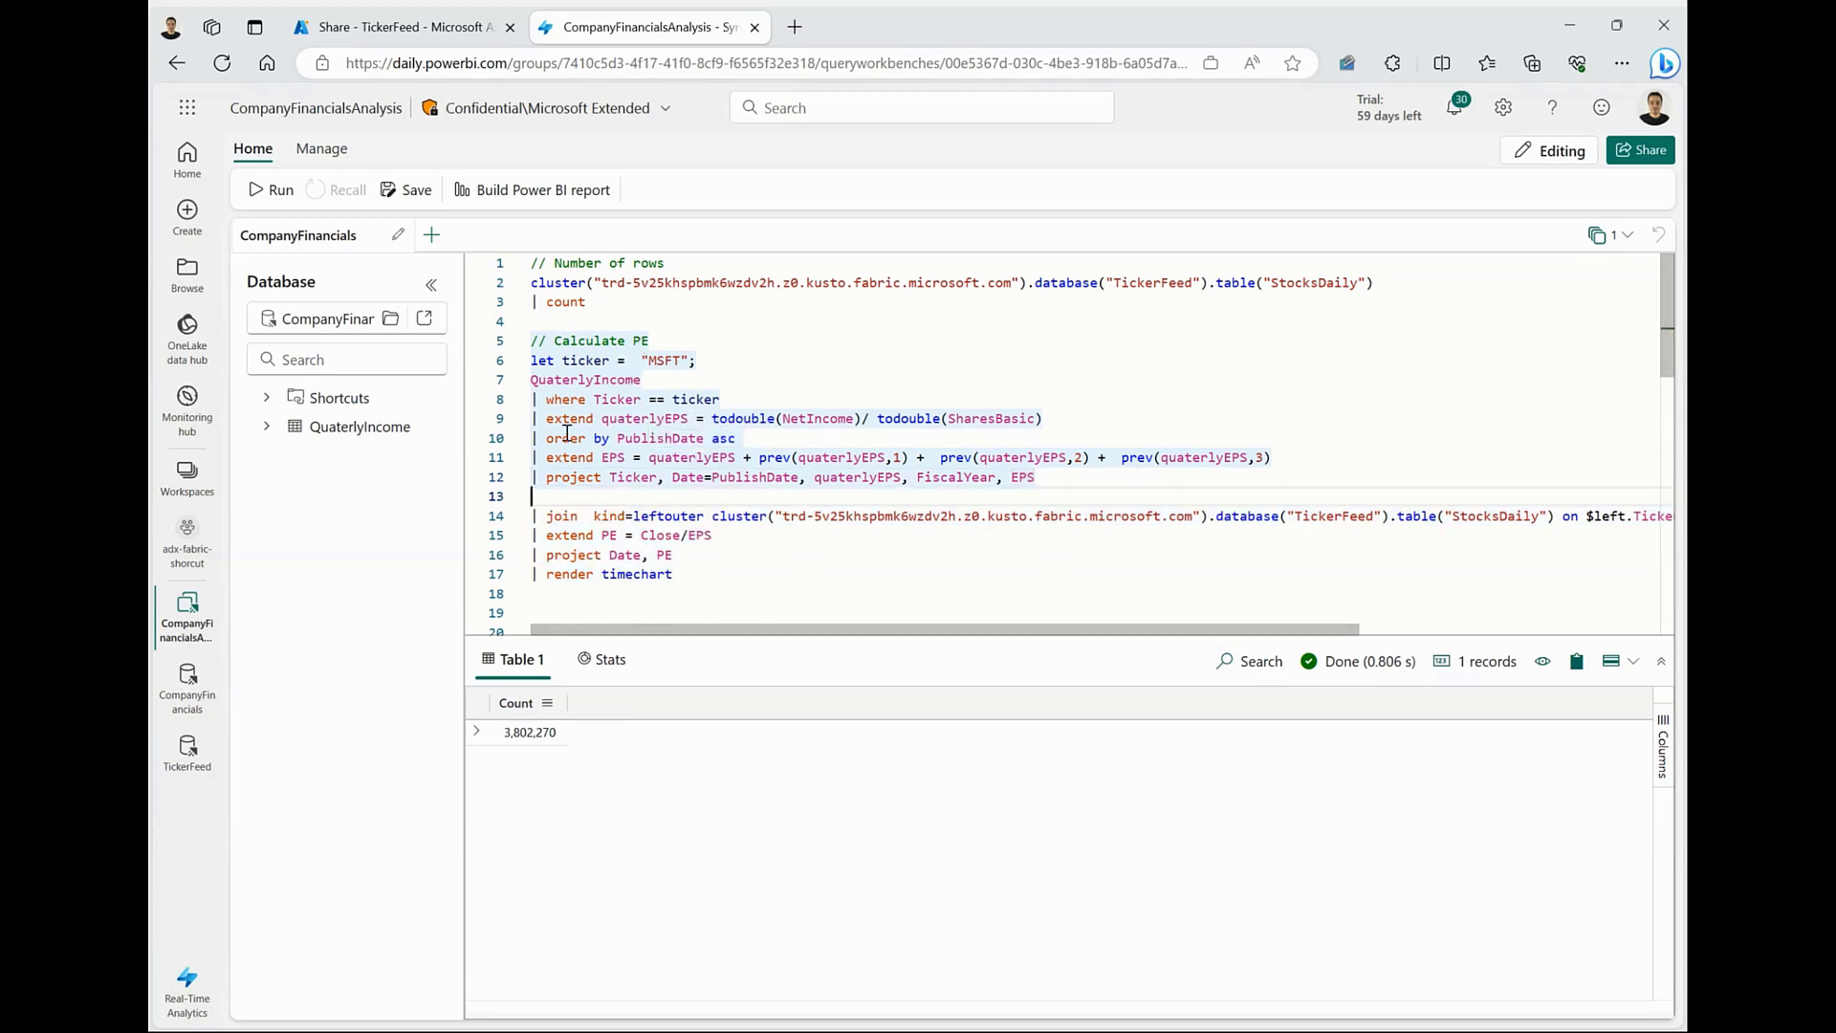
double_click(580, 380)
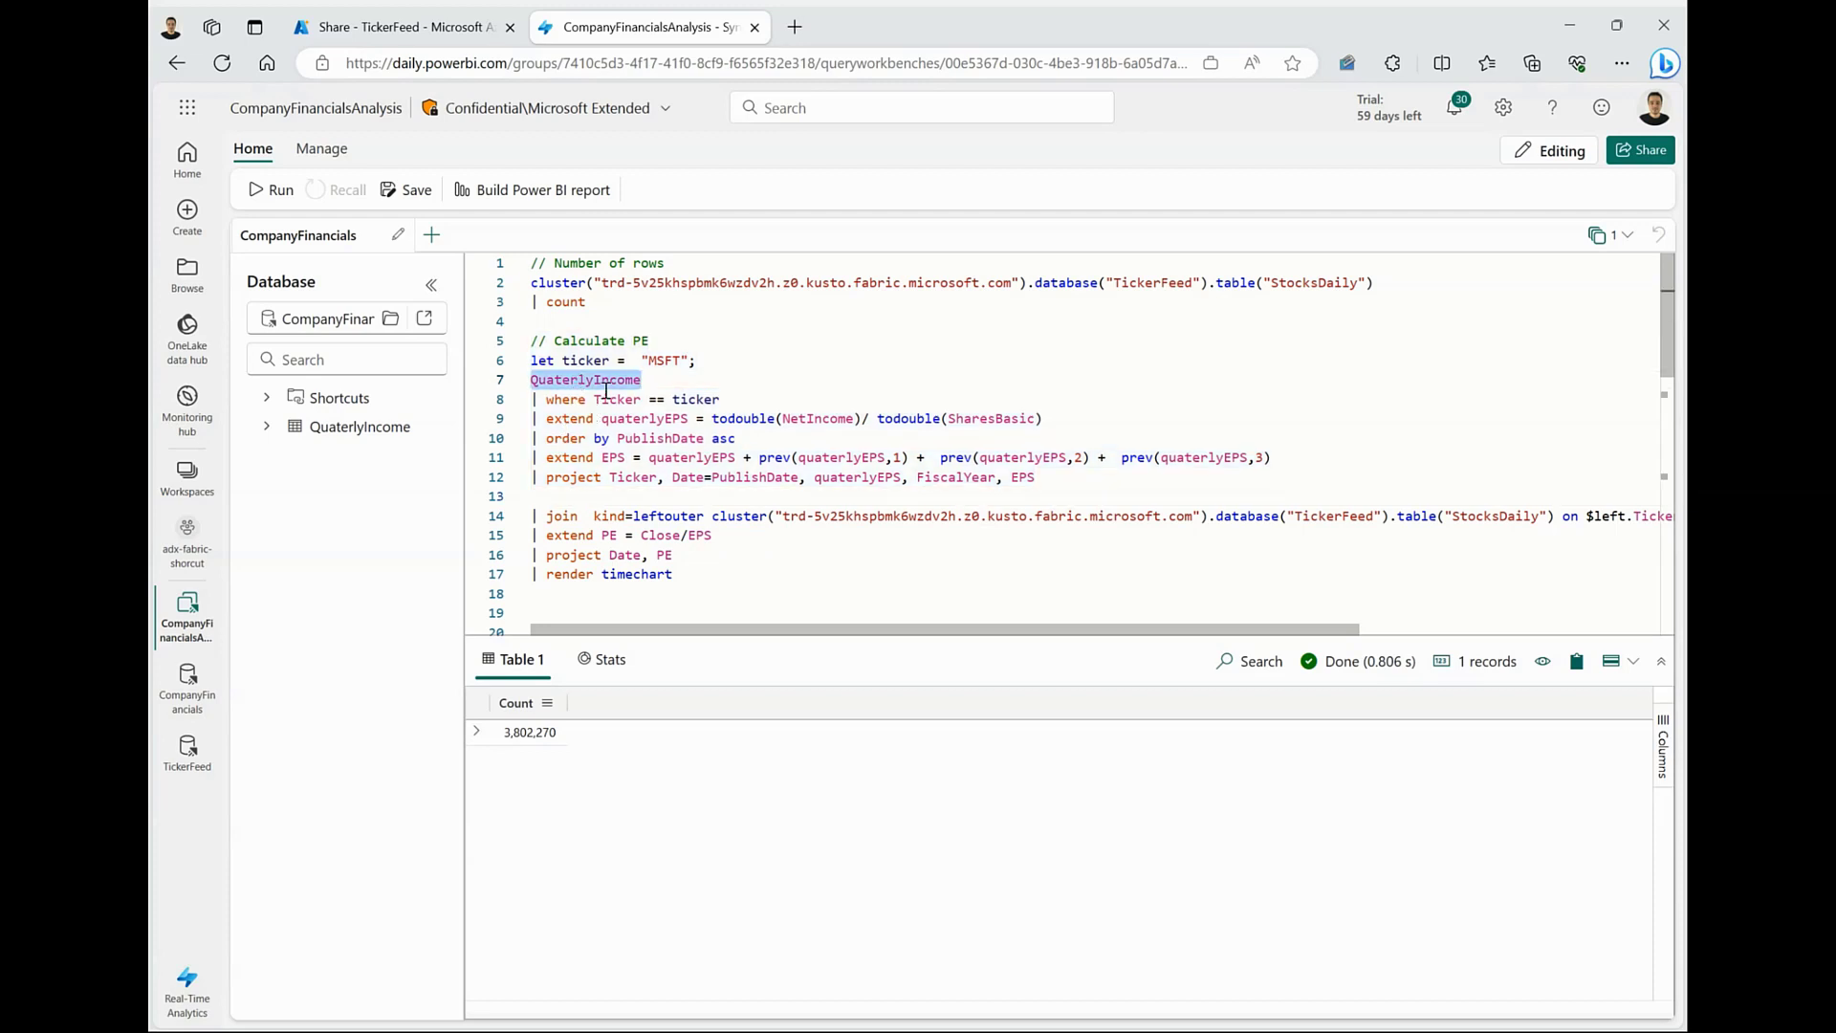
click(268, 428)
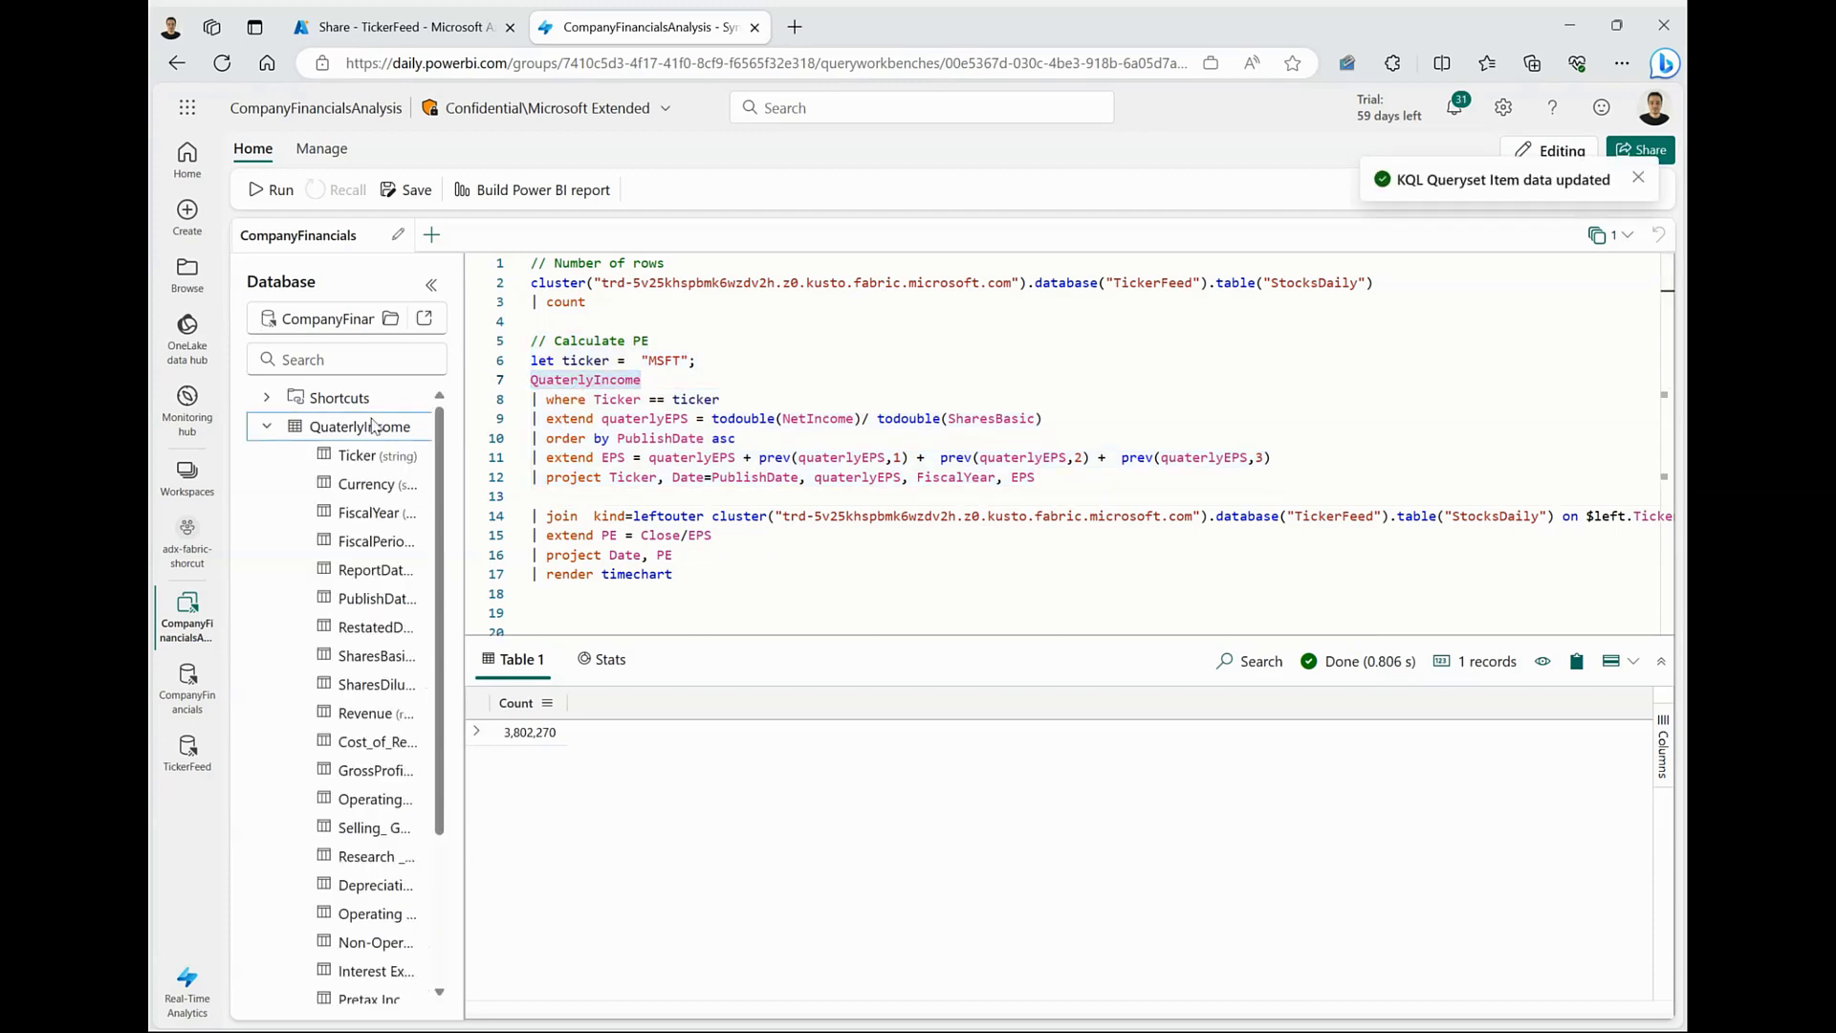
drag(464, 430, 591, 432)
Review the quarterly and rolling EPS lines, then run the query up to EPS, returning 20 records.
triple_click(780, 413)
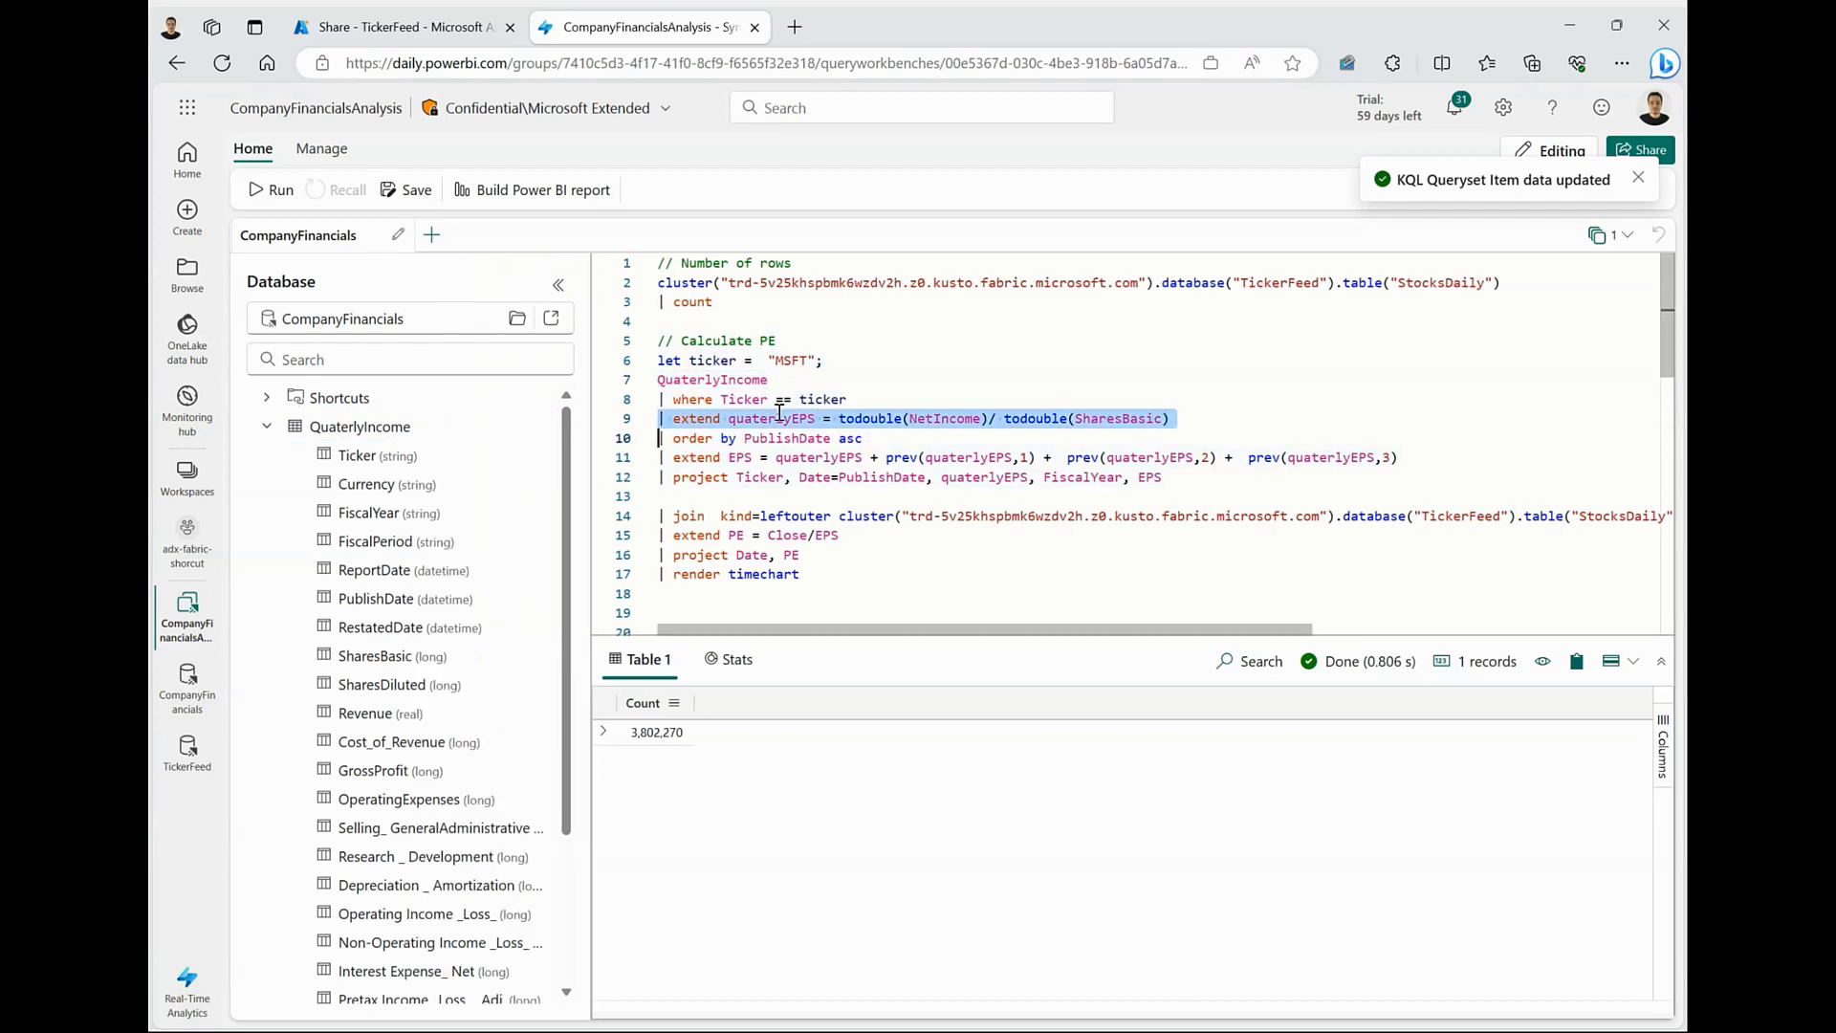
click(755, 457)
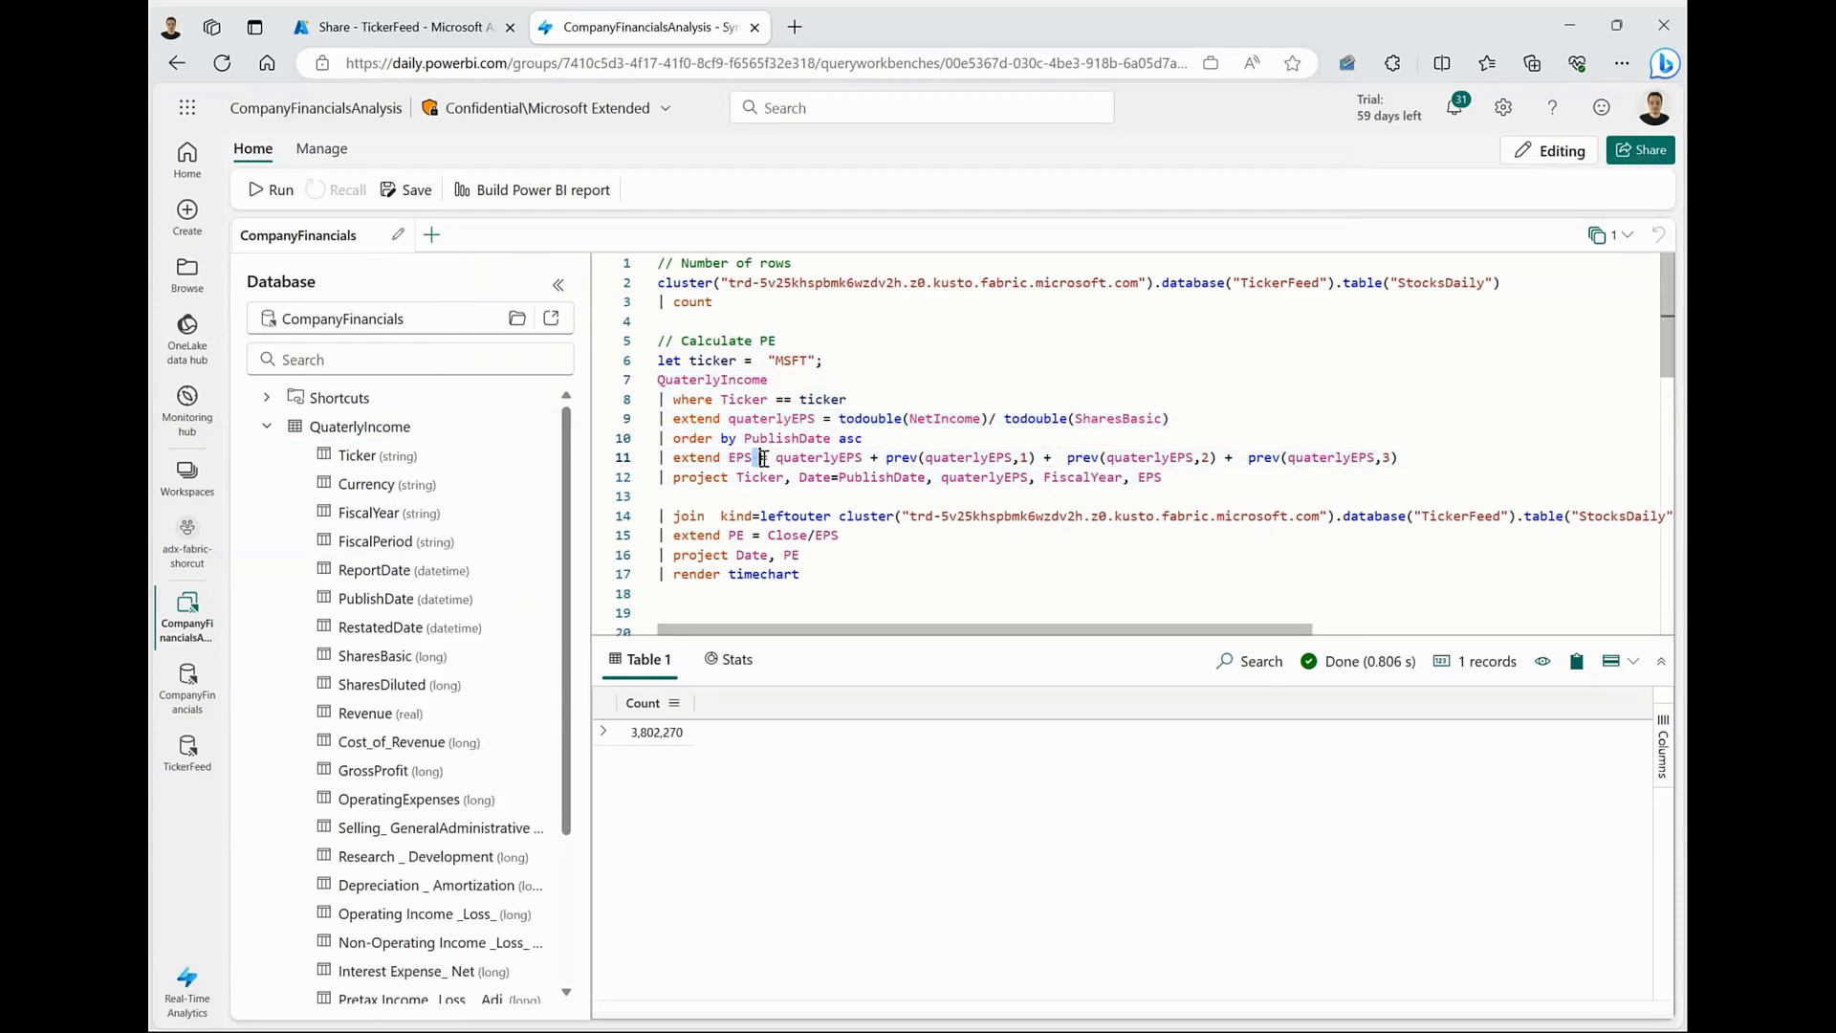
double_click(745, 457)
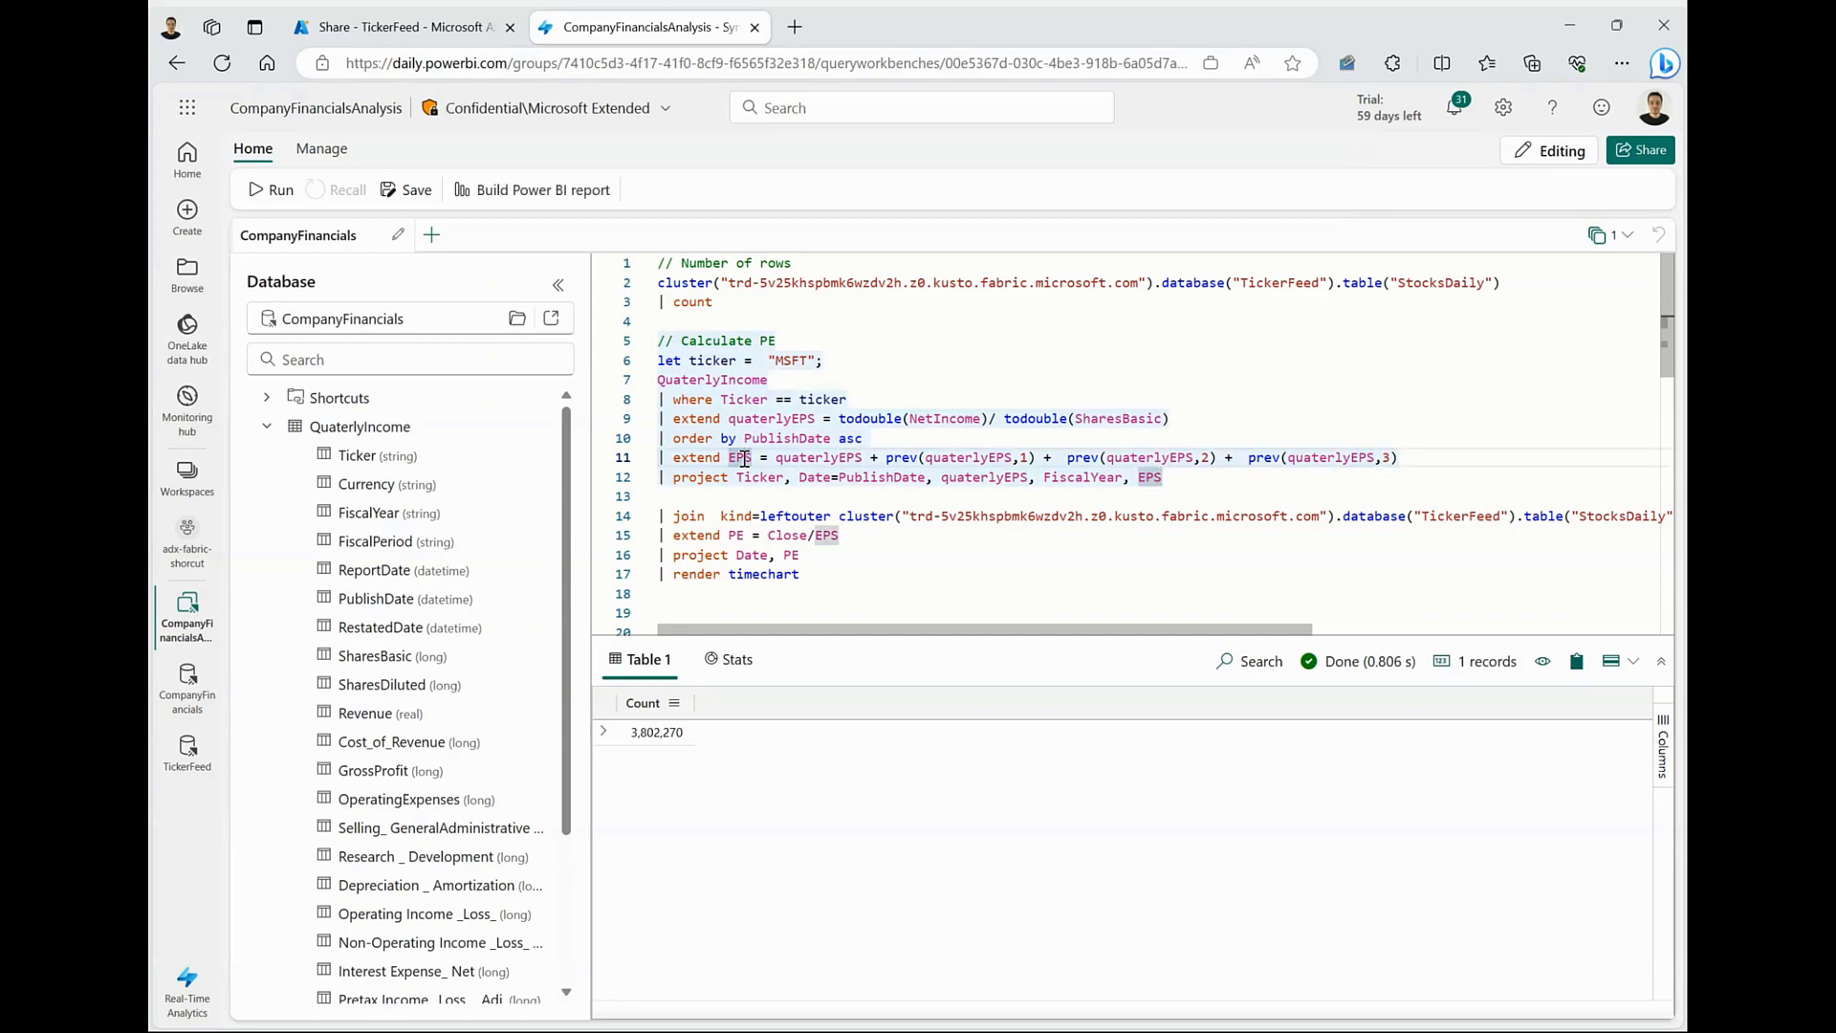
click(781, 457)
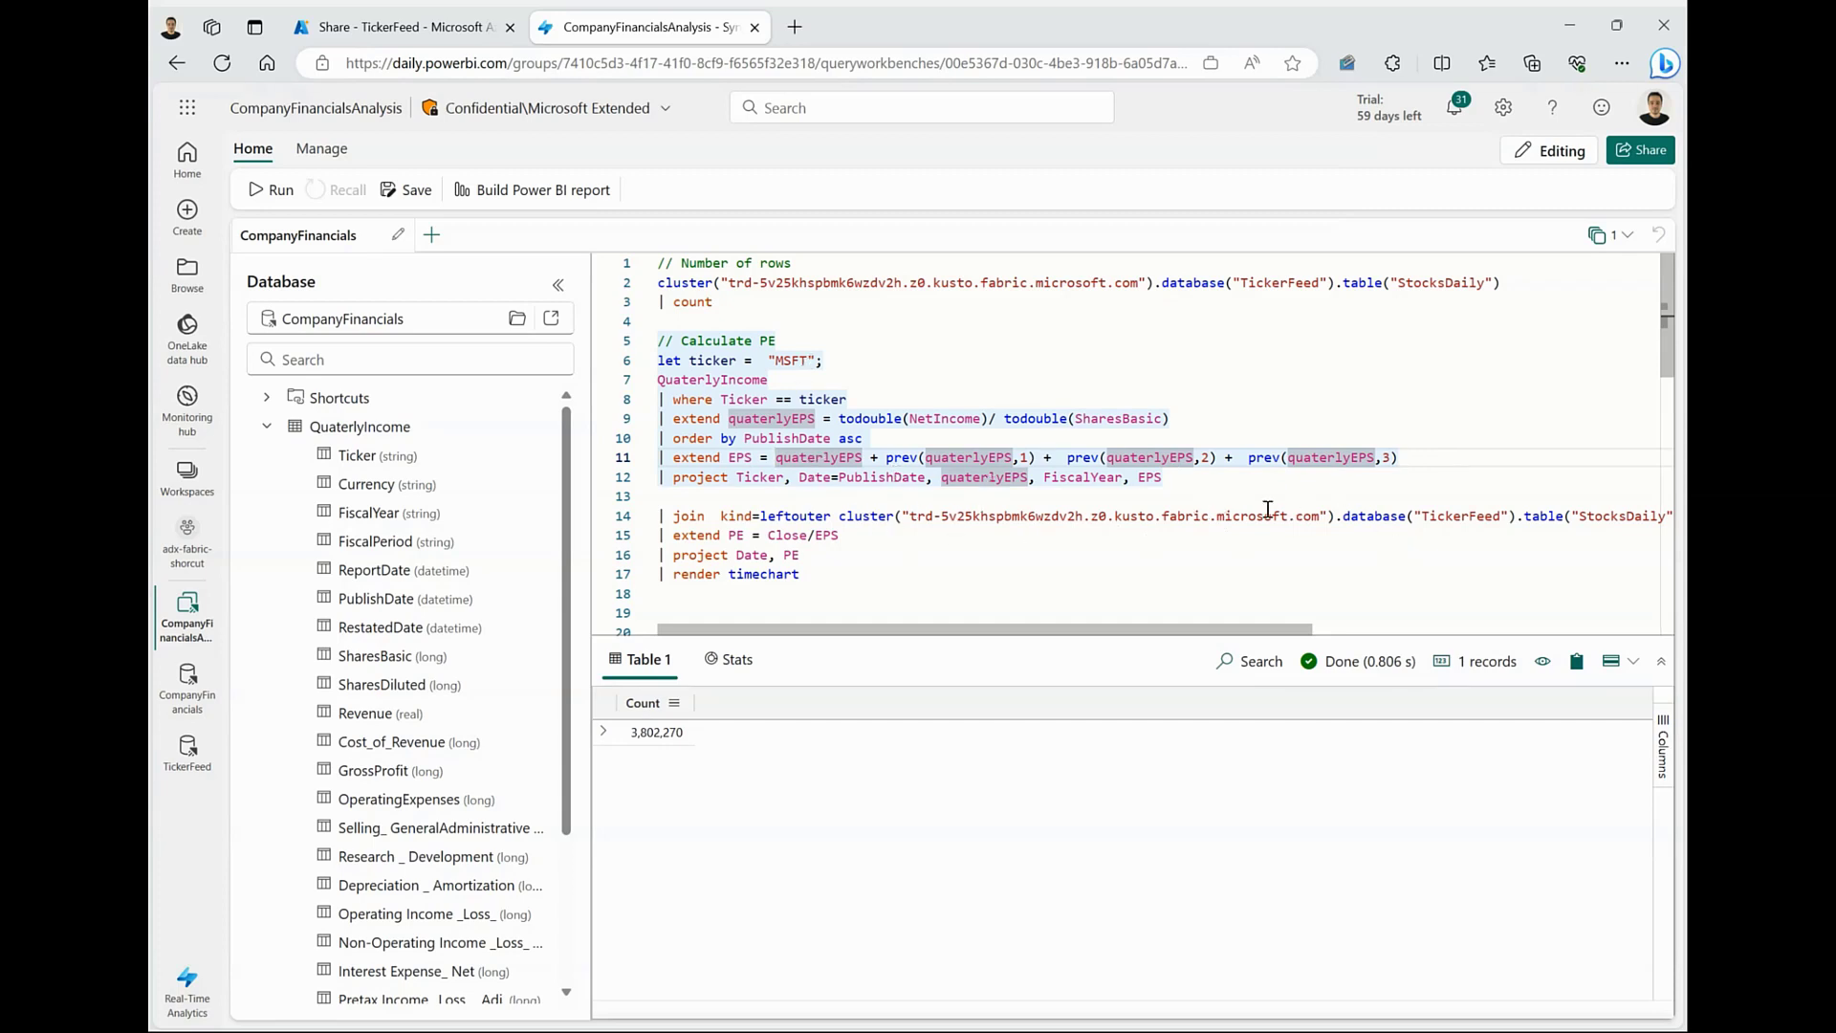
click(1220, 477)
key(shift+Return)
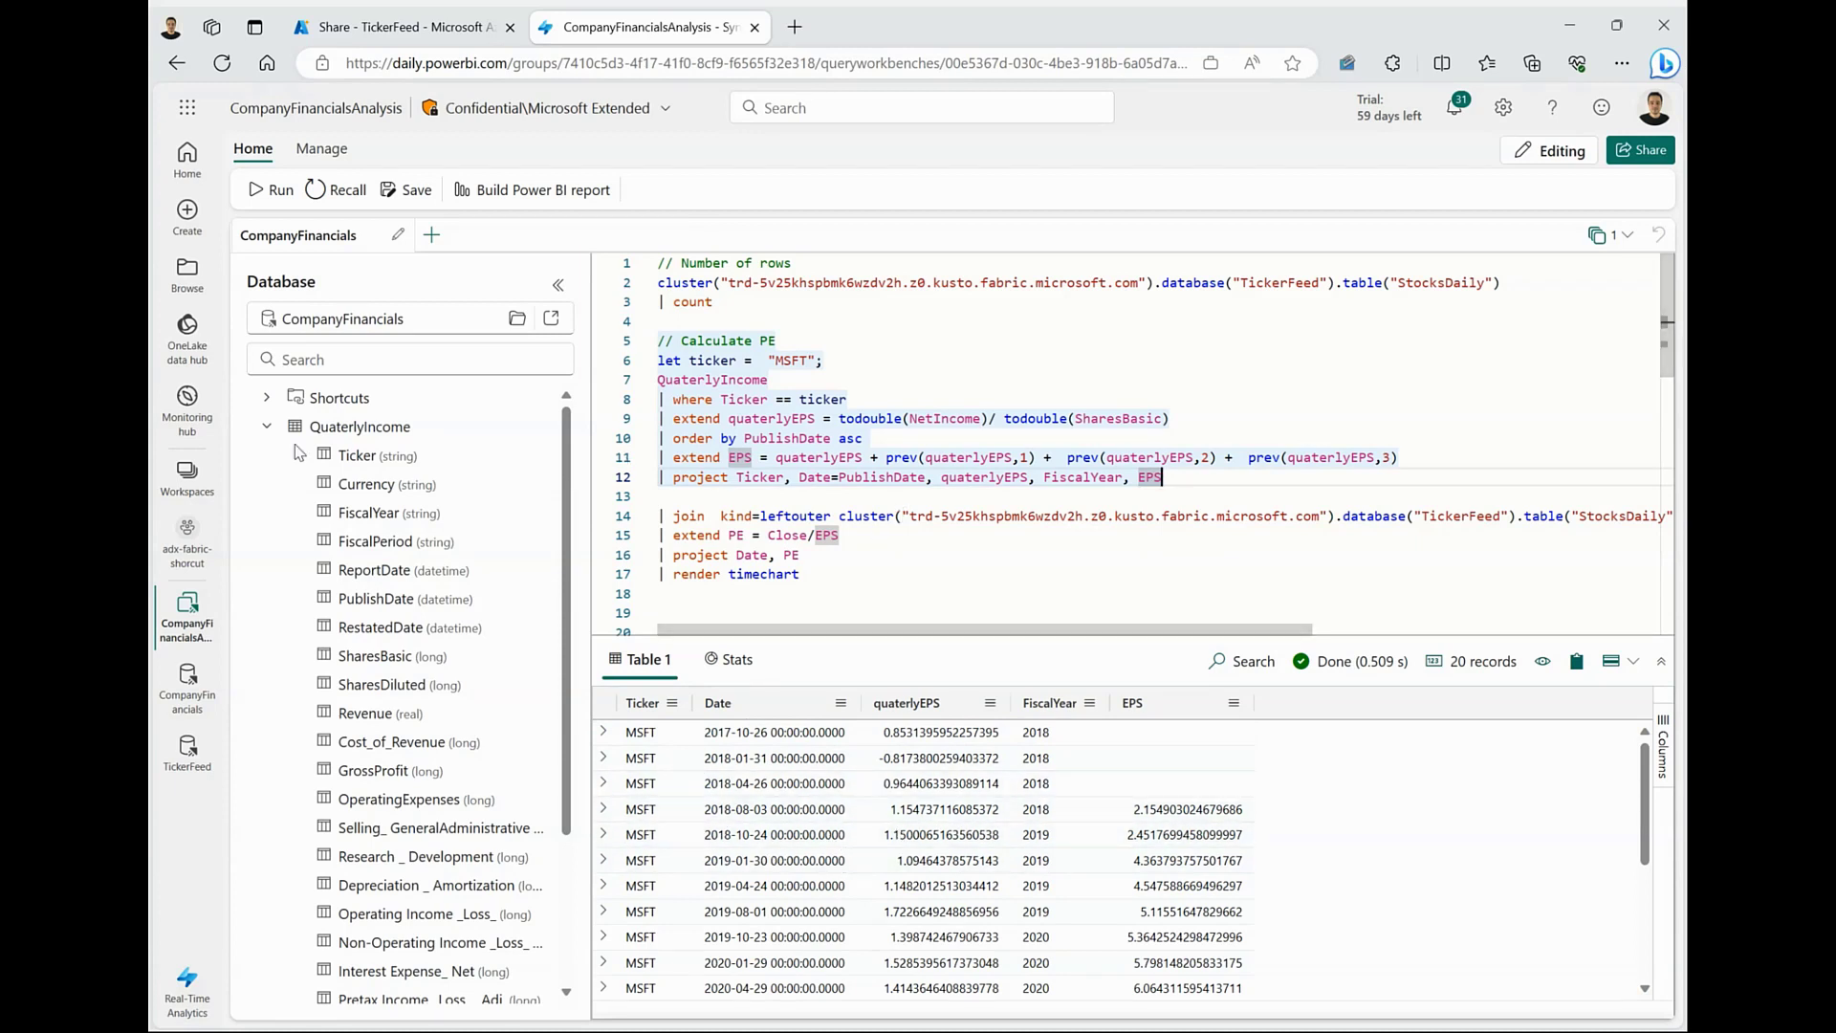
Rejoin the PE query and review the PE formula built on the Close price.
click(804, 494)
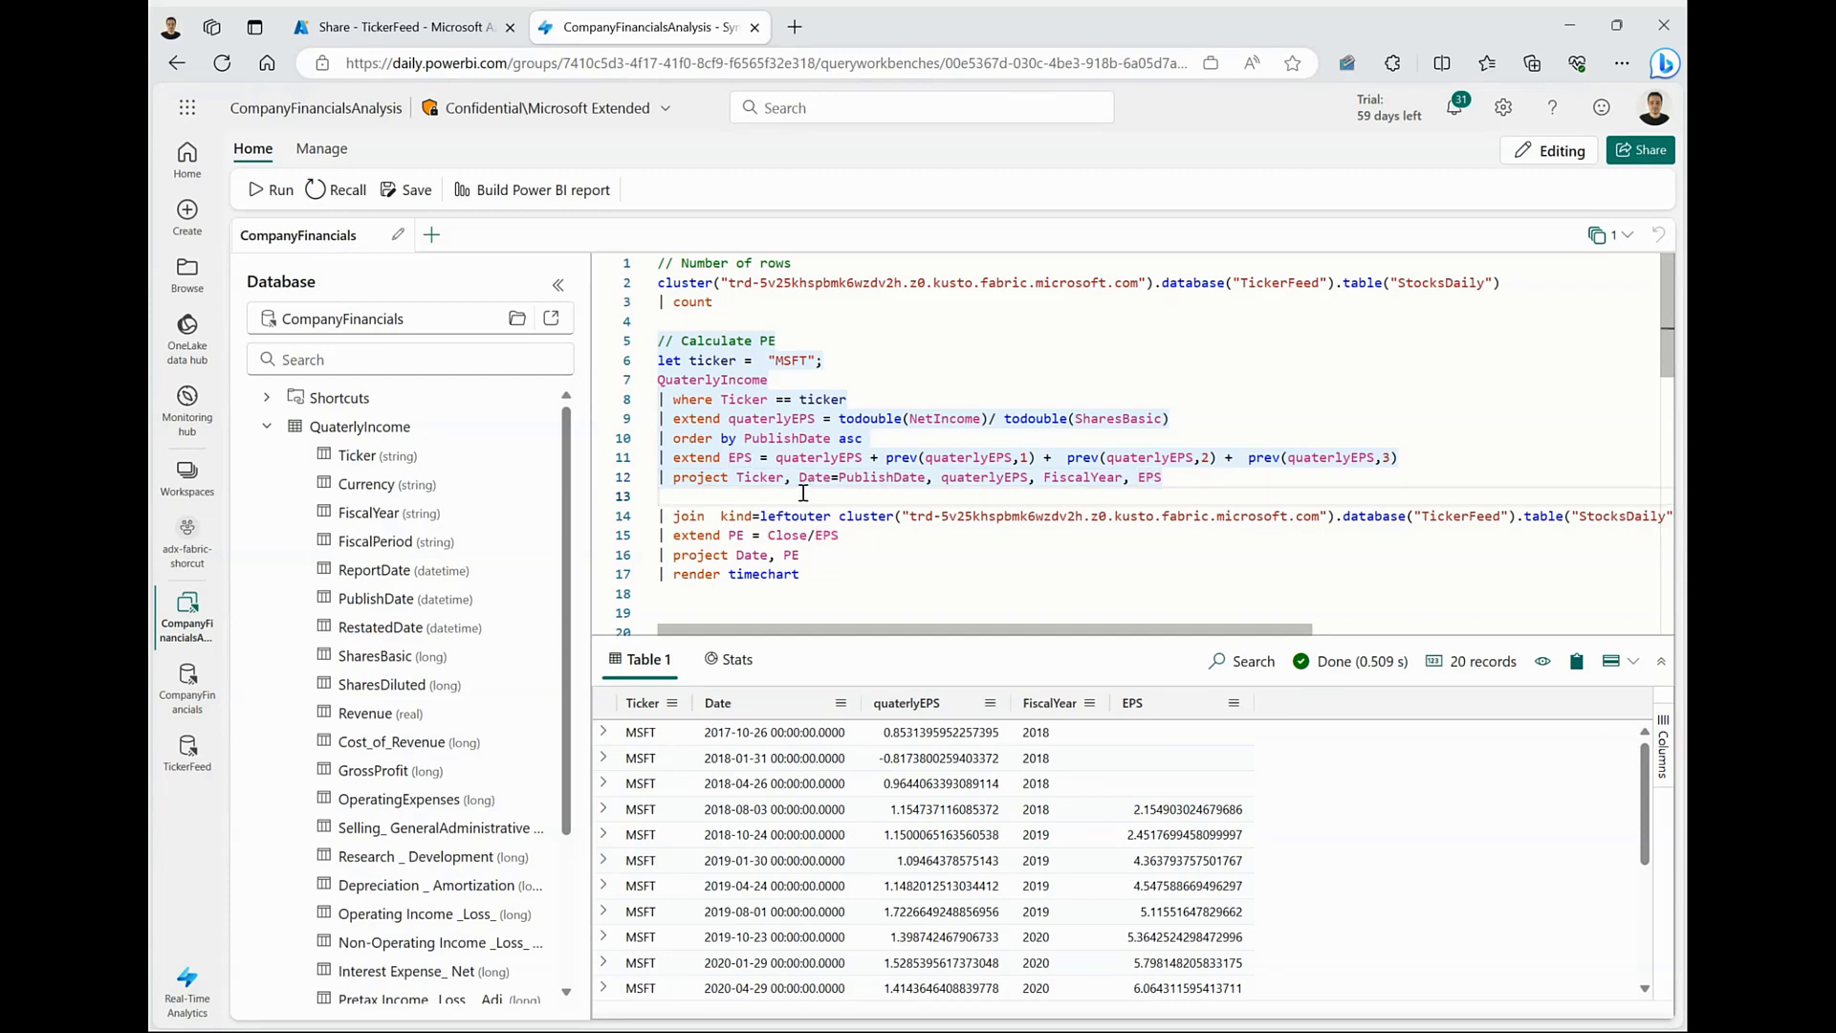
key(BackSpace)
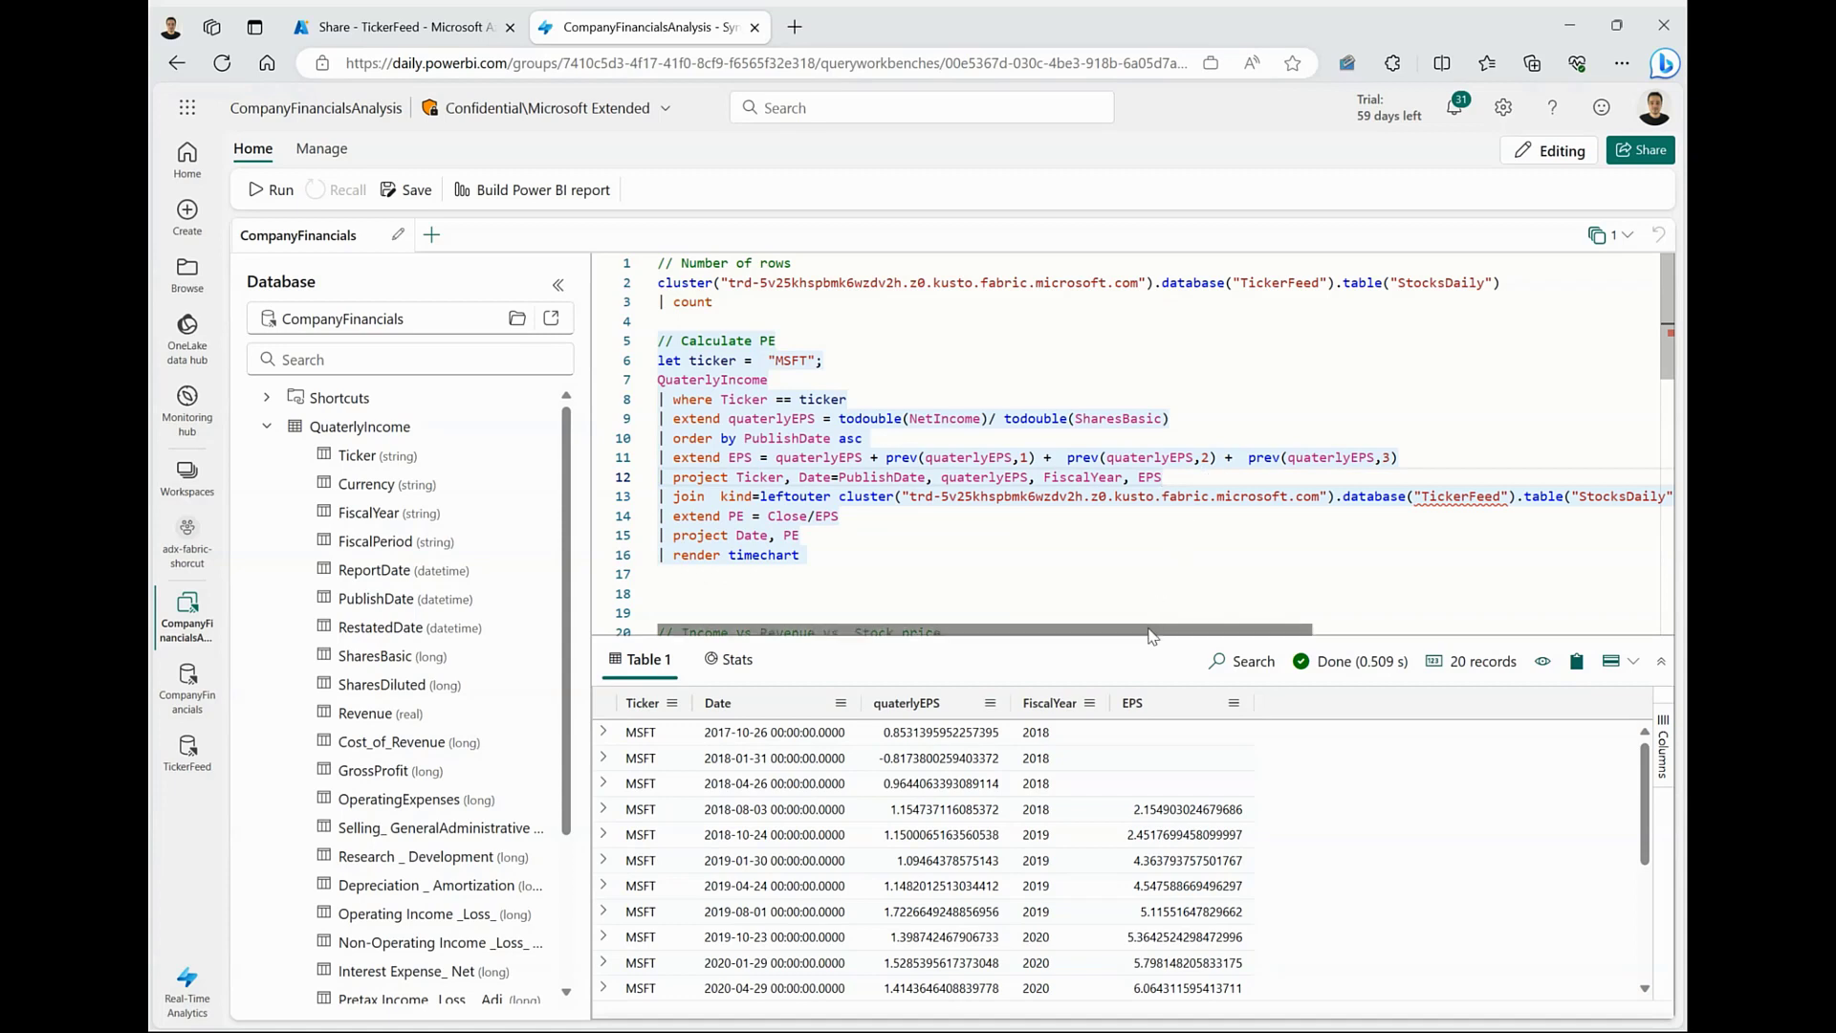
drag(1159, 634, 1600, 636)
click(742, 517)
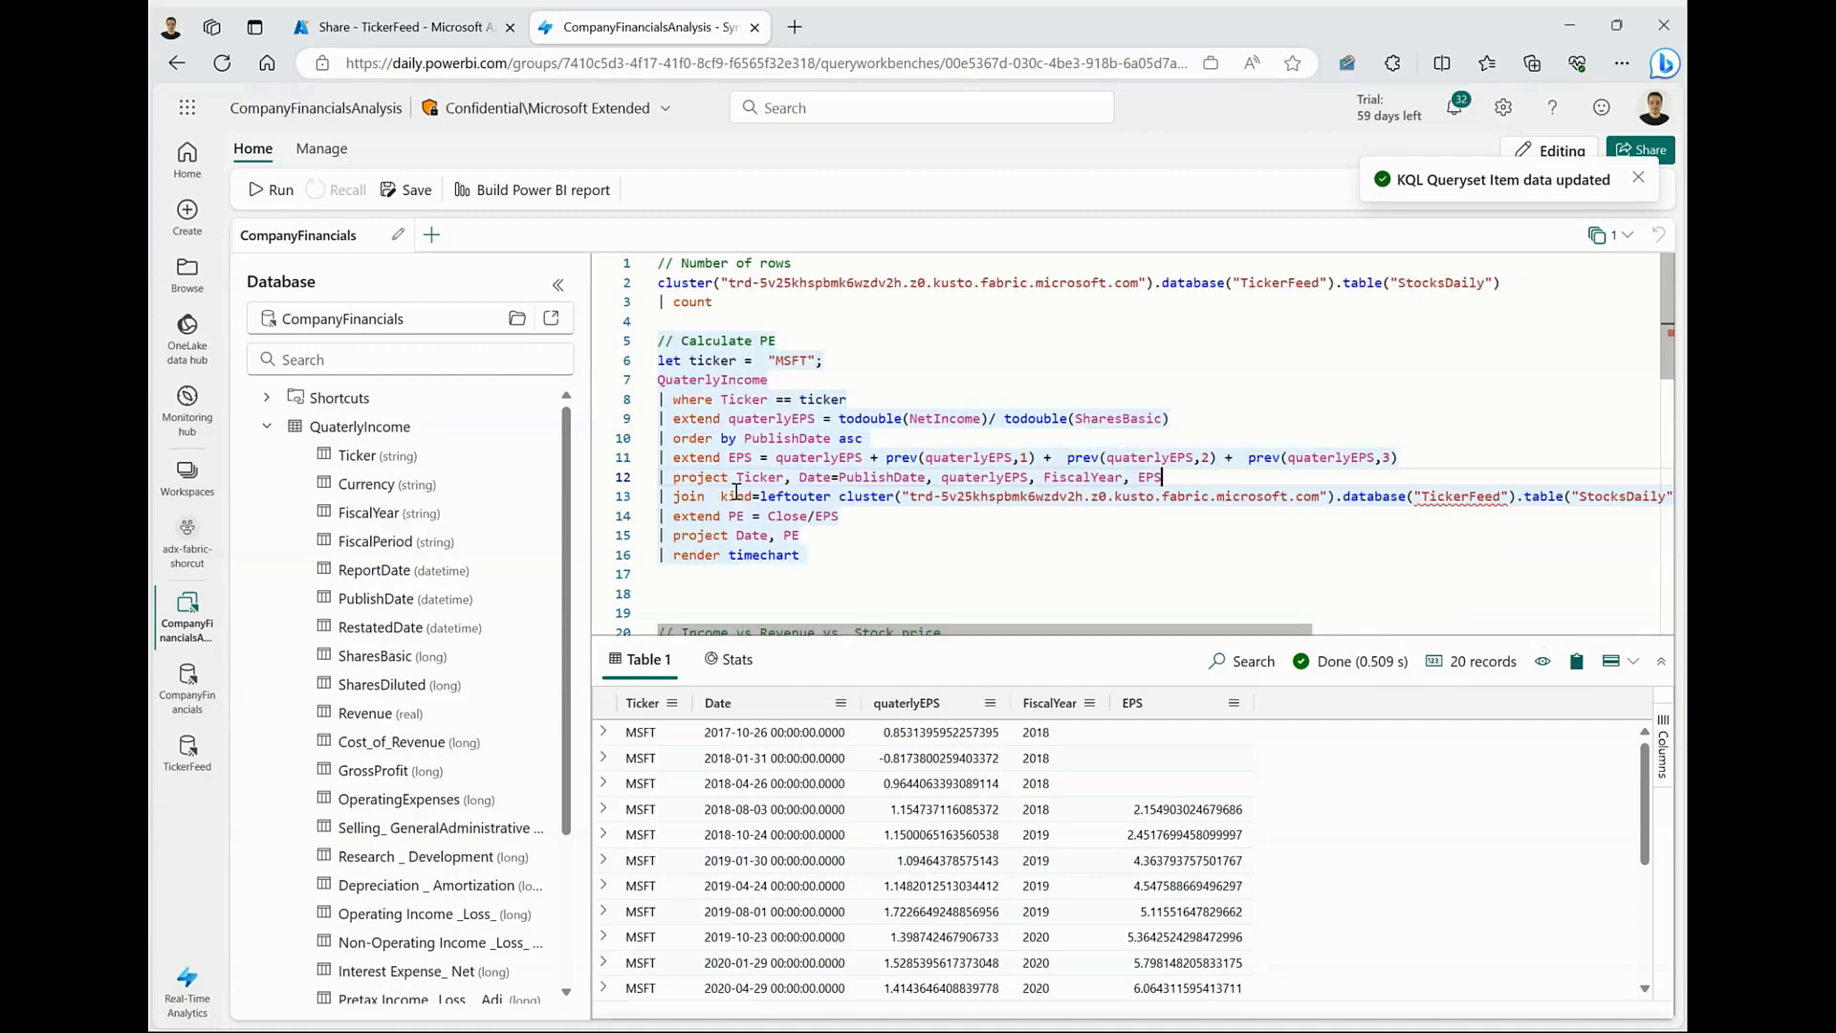
click(772, 516)
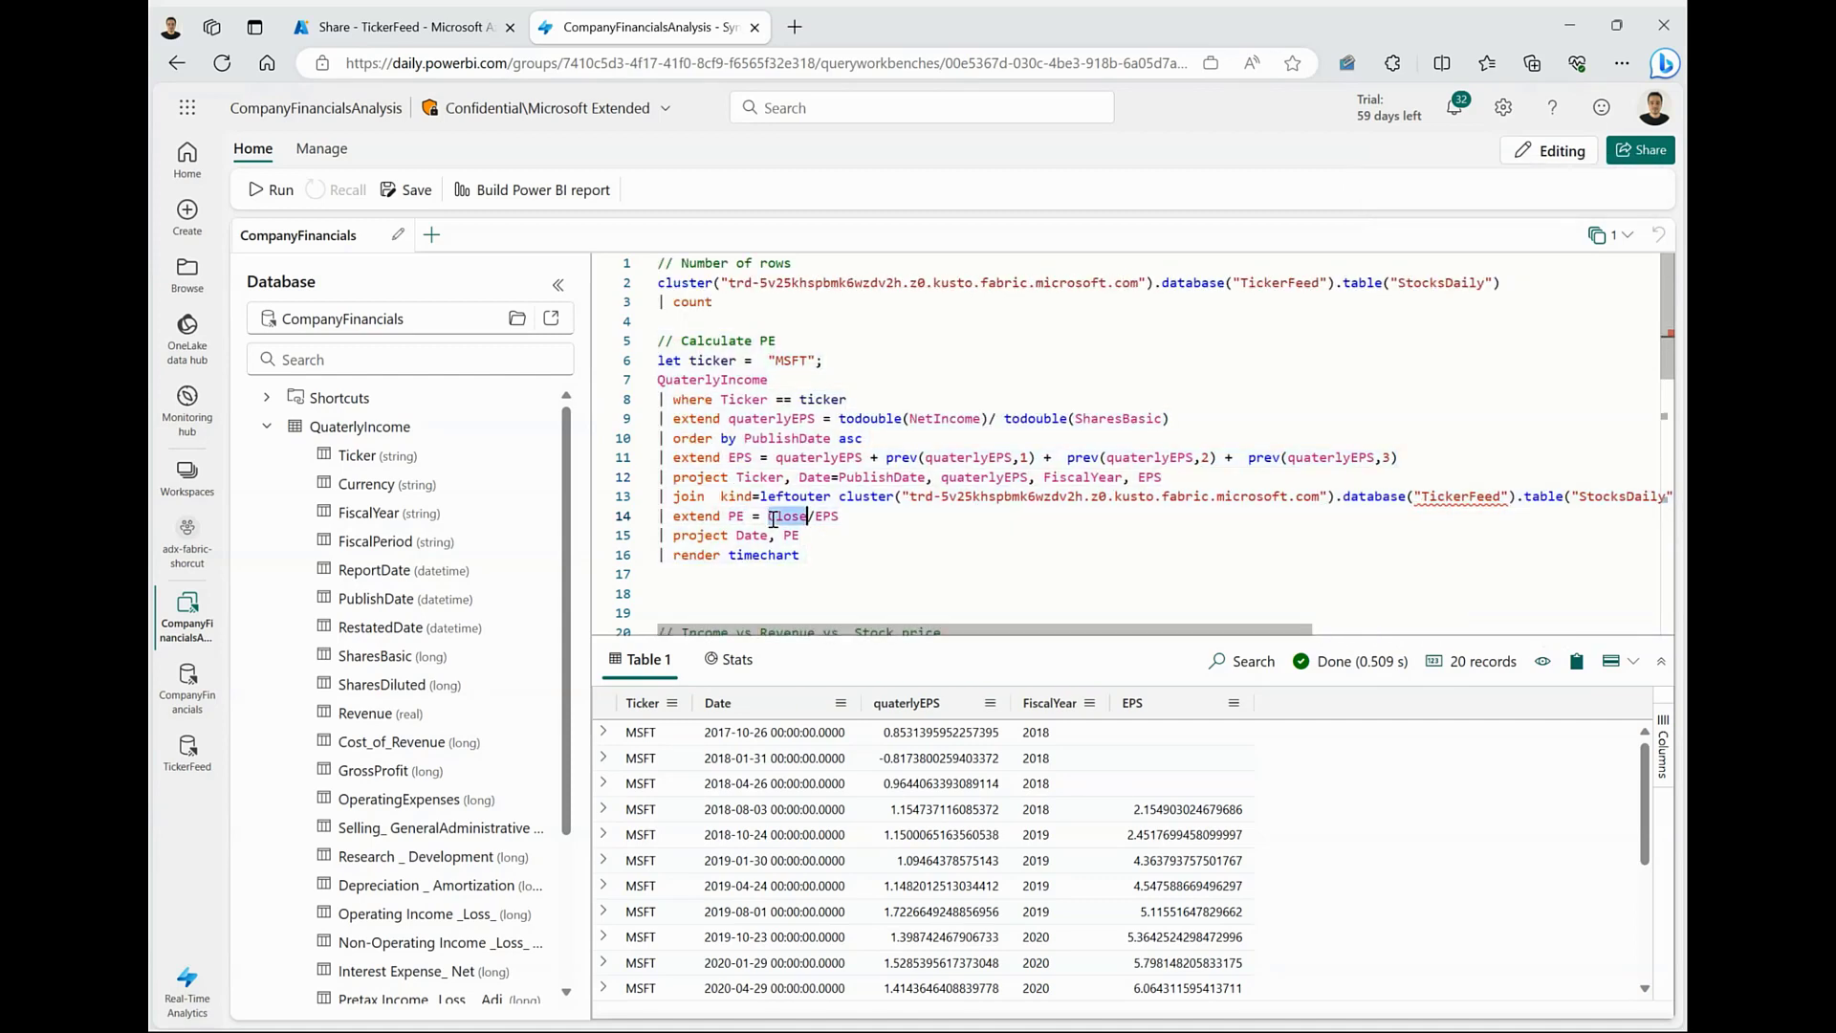
click(878, 521)
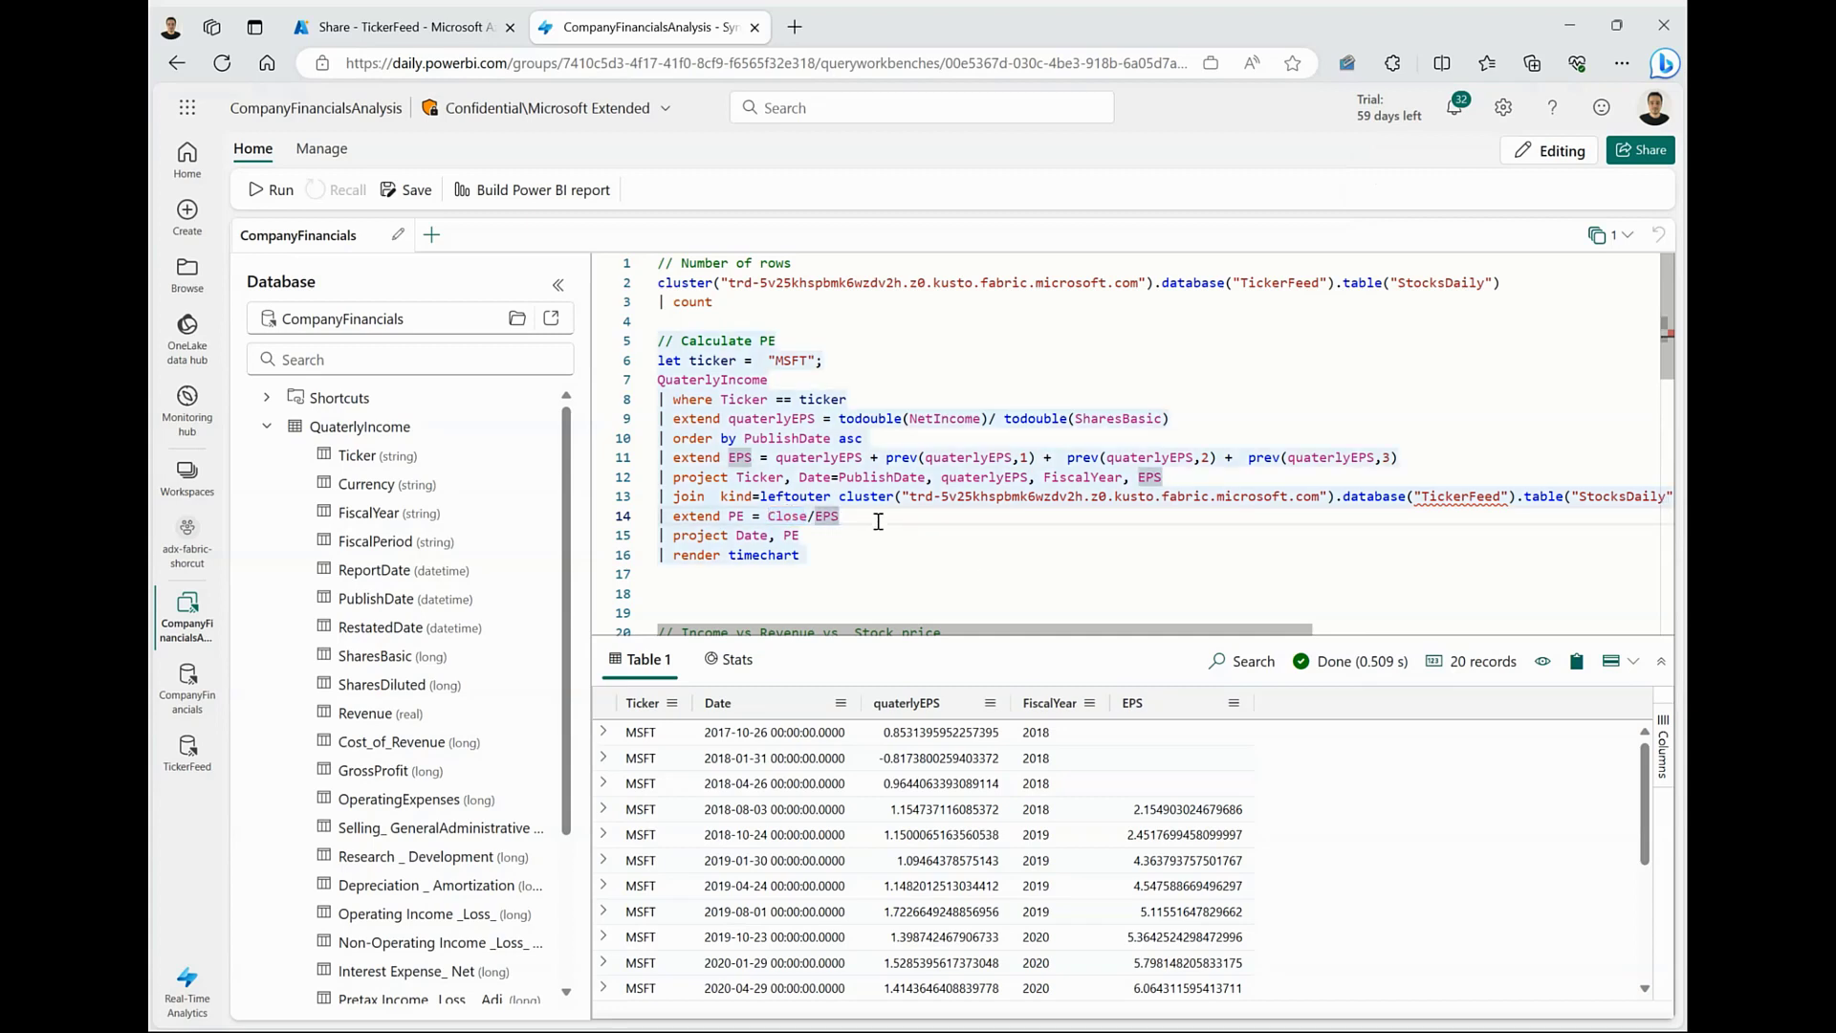
Run the full PE query and enlarge the timechart showing MSFT PE falling from about 50 to 28.5.
key(shift+Return)
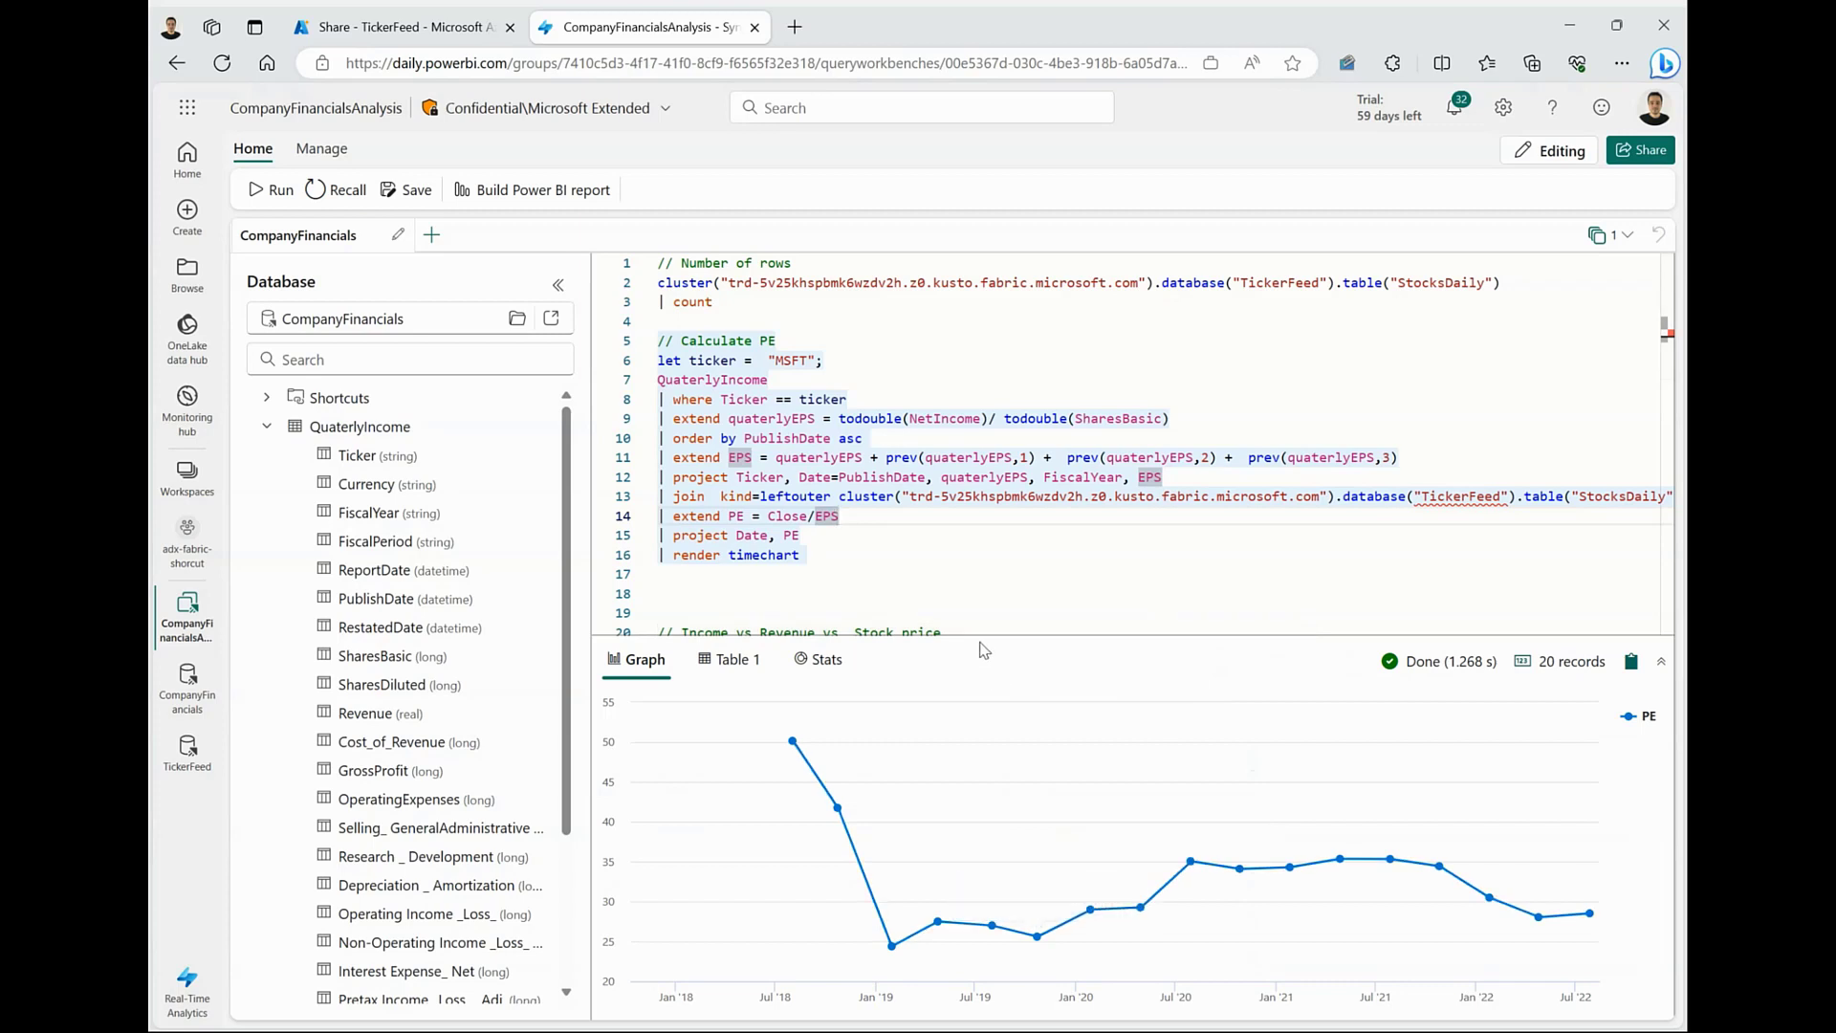
drag(985, 642, 1019, 507)
mouse_move(808, 661)
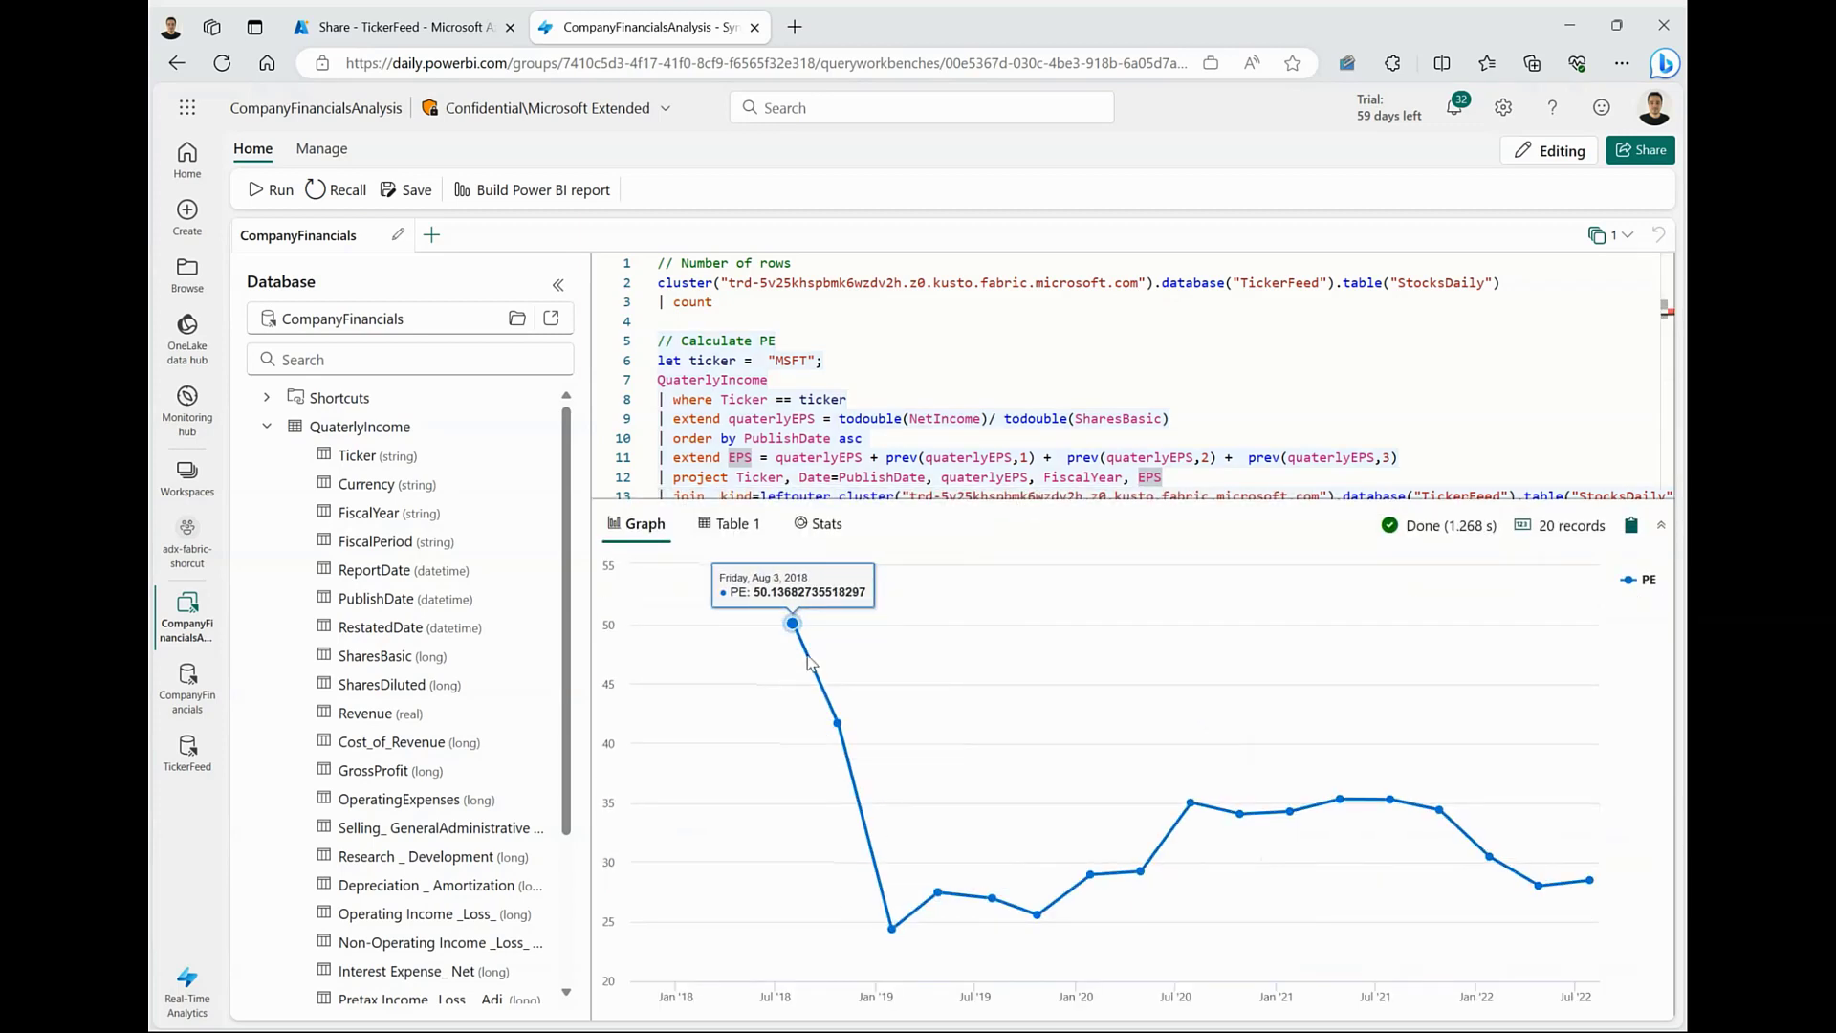
mouse_move(961, 907)
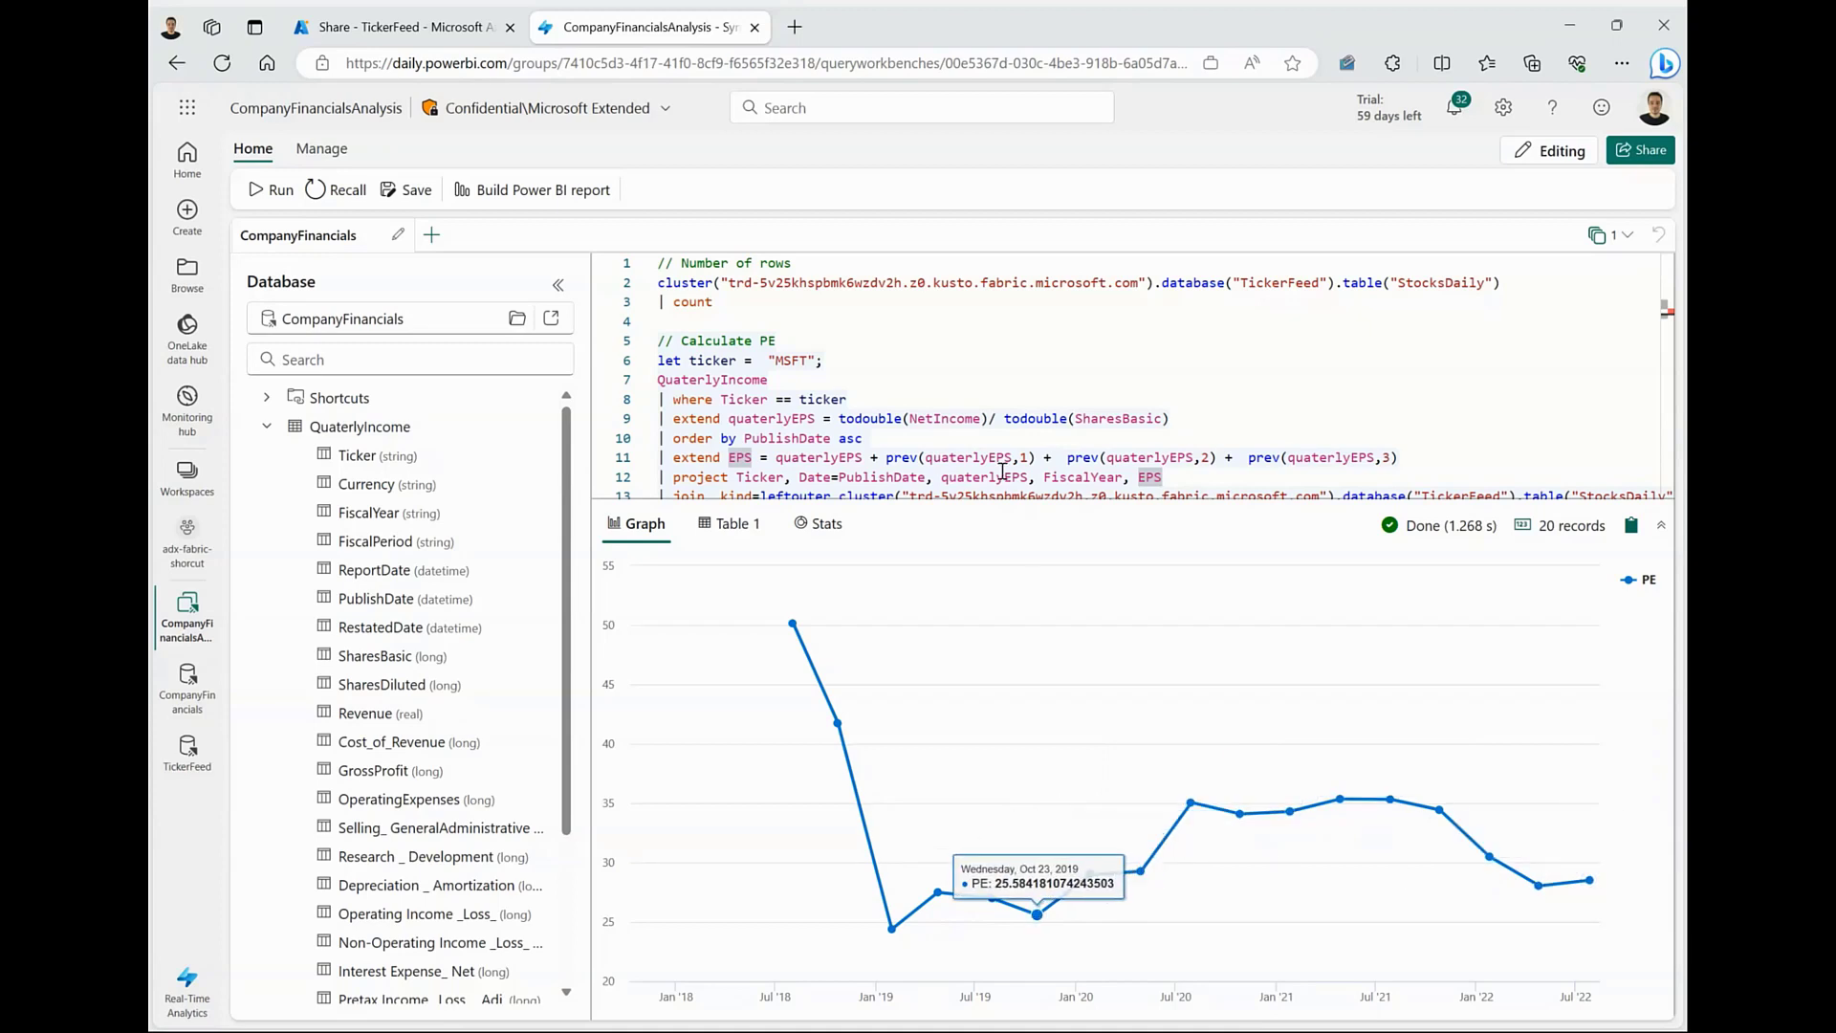
scroll(986, 483, down, 5)
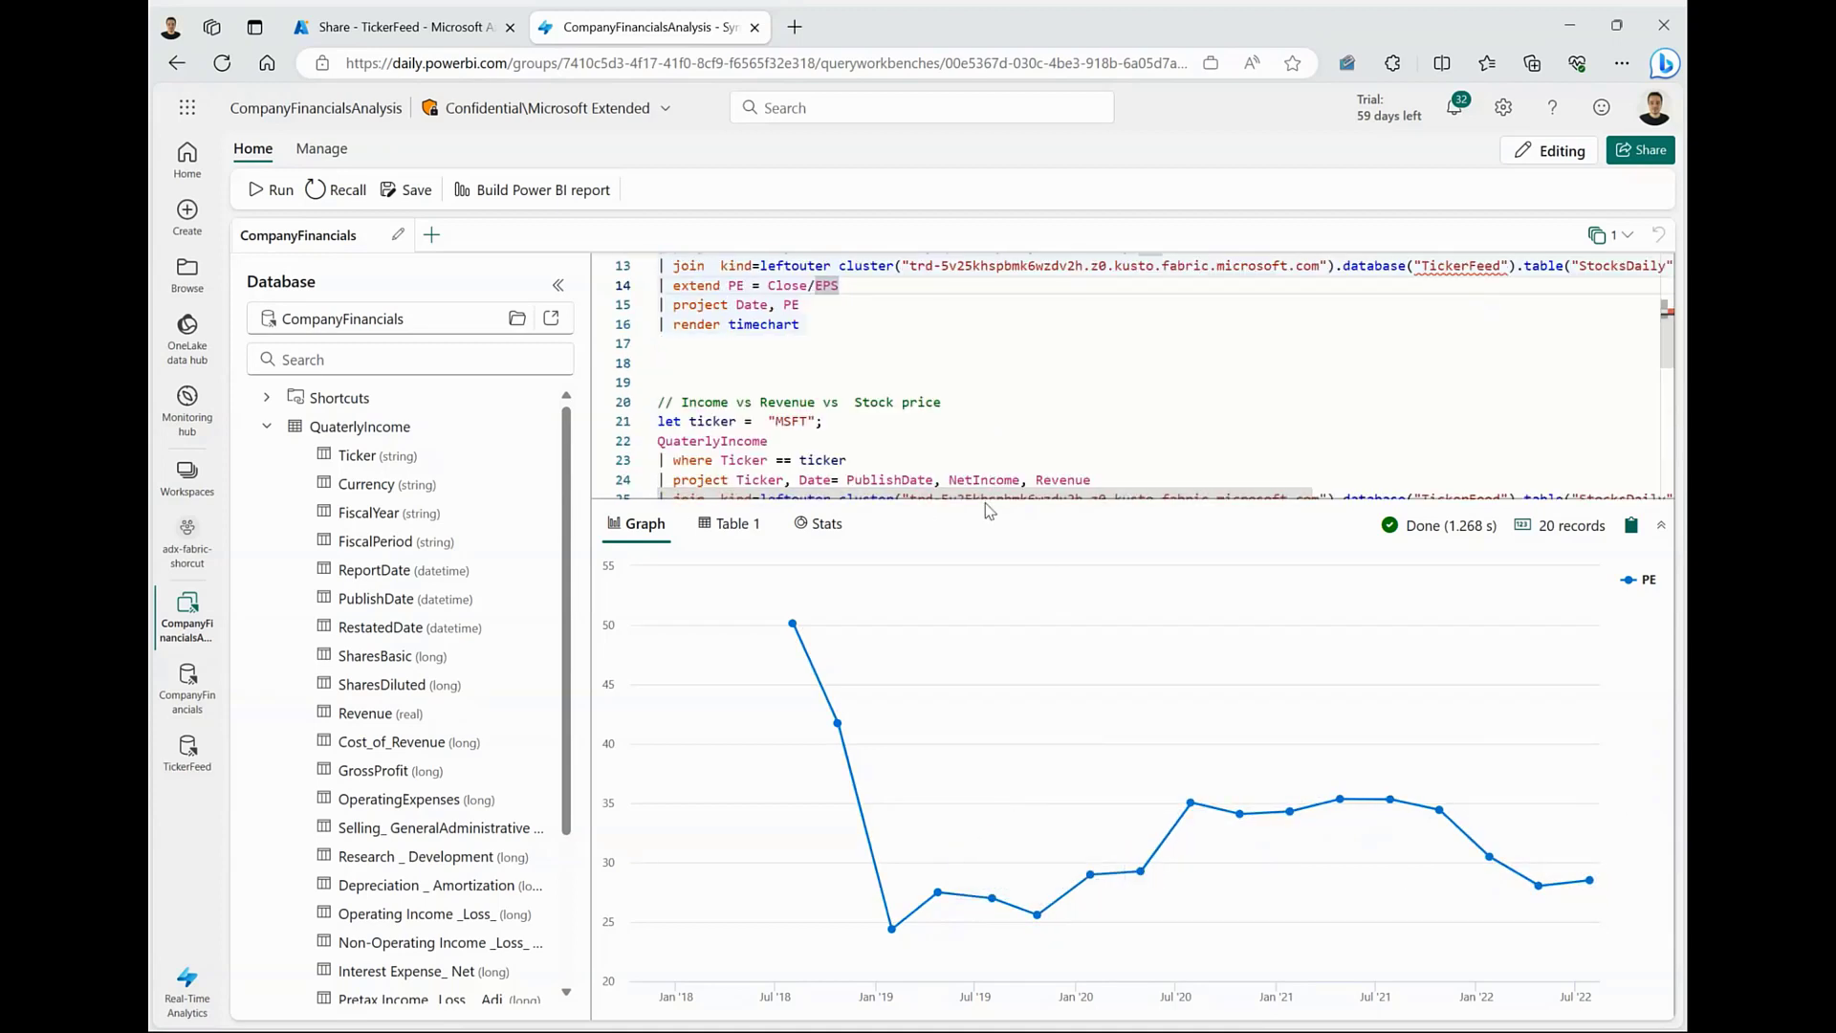
Run the 'Income vs Revenue vs Stock price' query as a ysplit=panels timechart of MSFT NetIncome, Revenue, StockPrice.
drag(985, 499, 951, 601)
scroll(904, 475, down, 1)
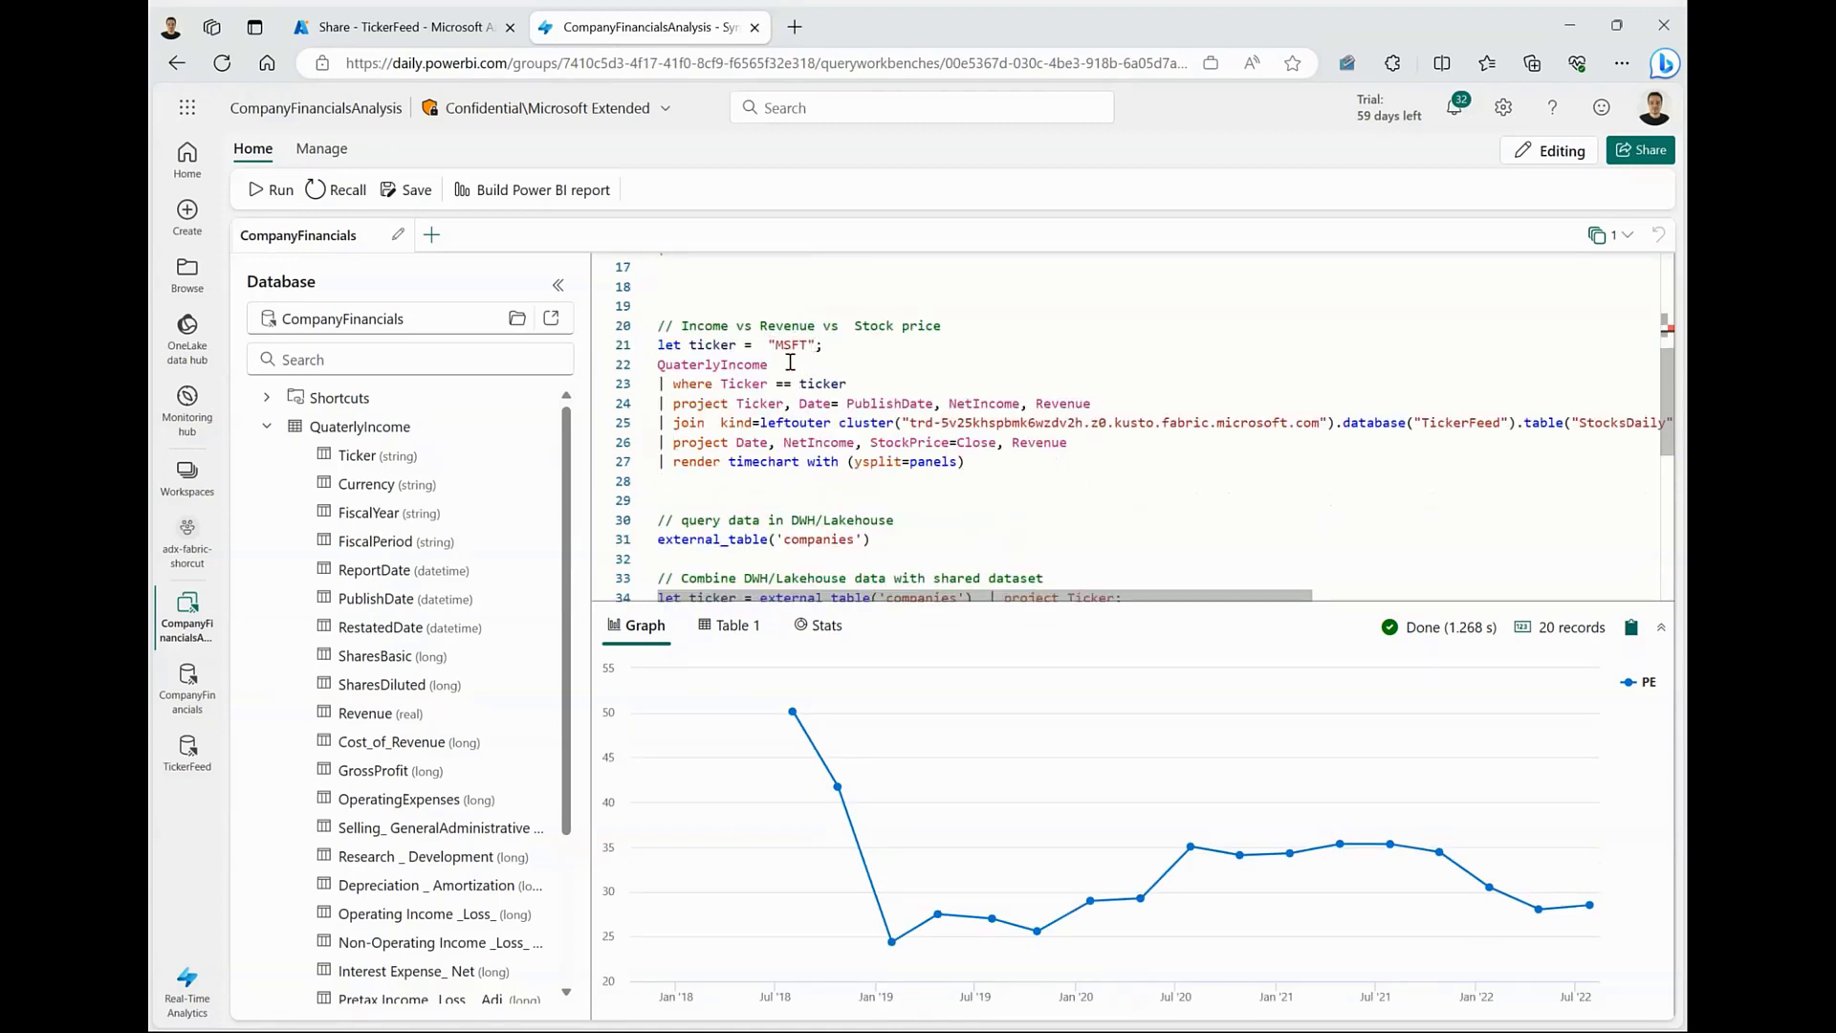
click(996, 463)
key(shift+Return)
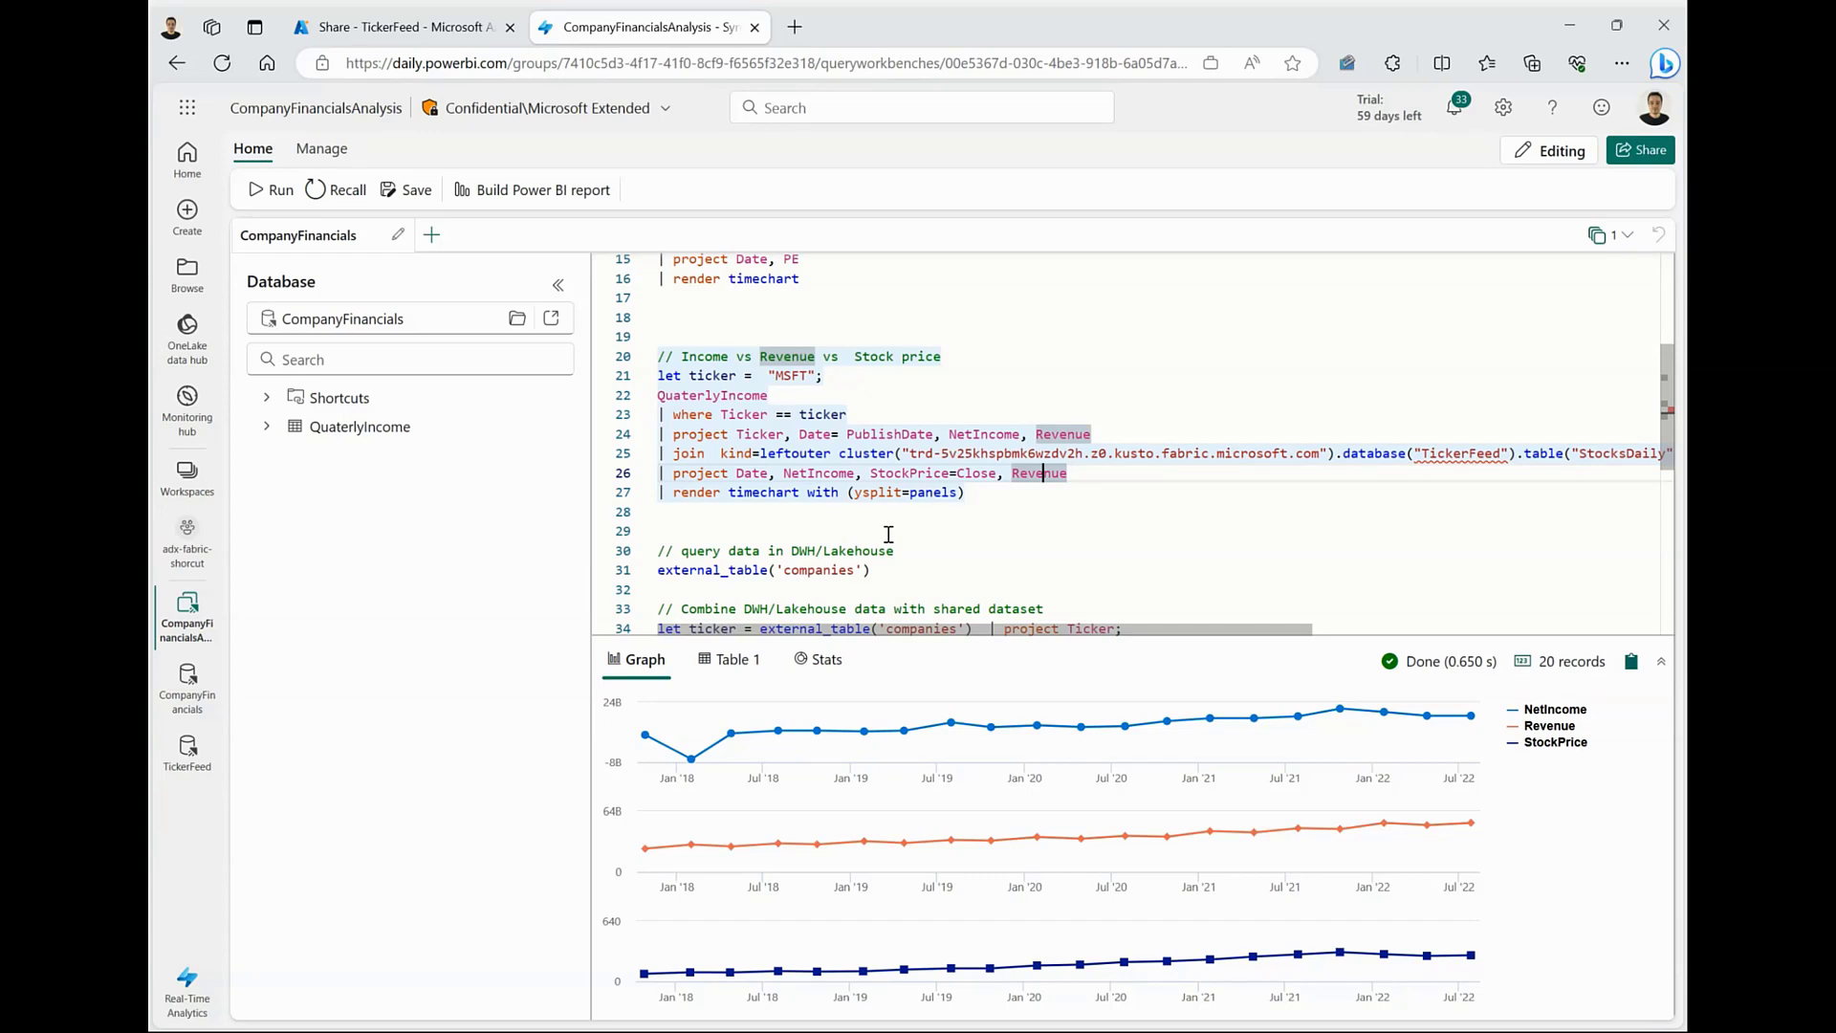
From CompanyFinancials, add a Microsoft OneLake shortcut to CompanyLH's Tables/companies.
click(187, 681)
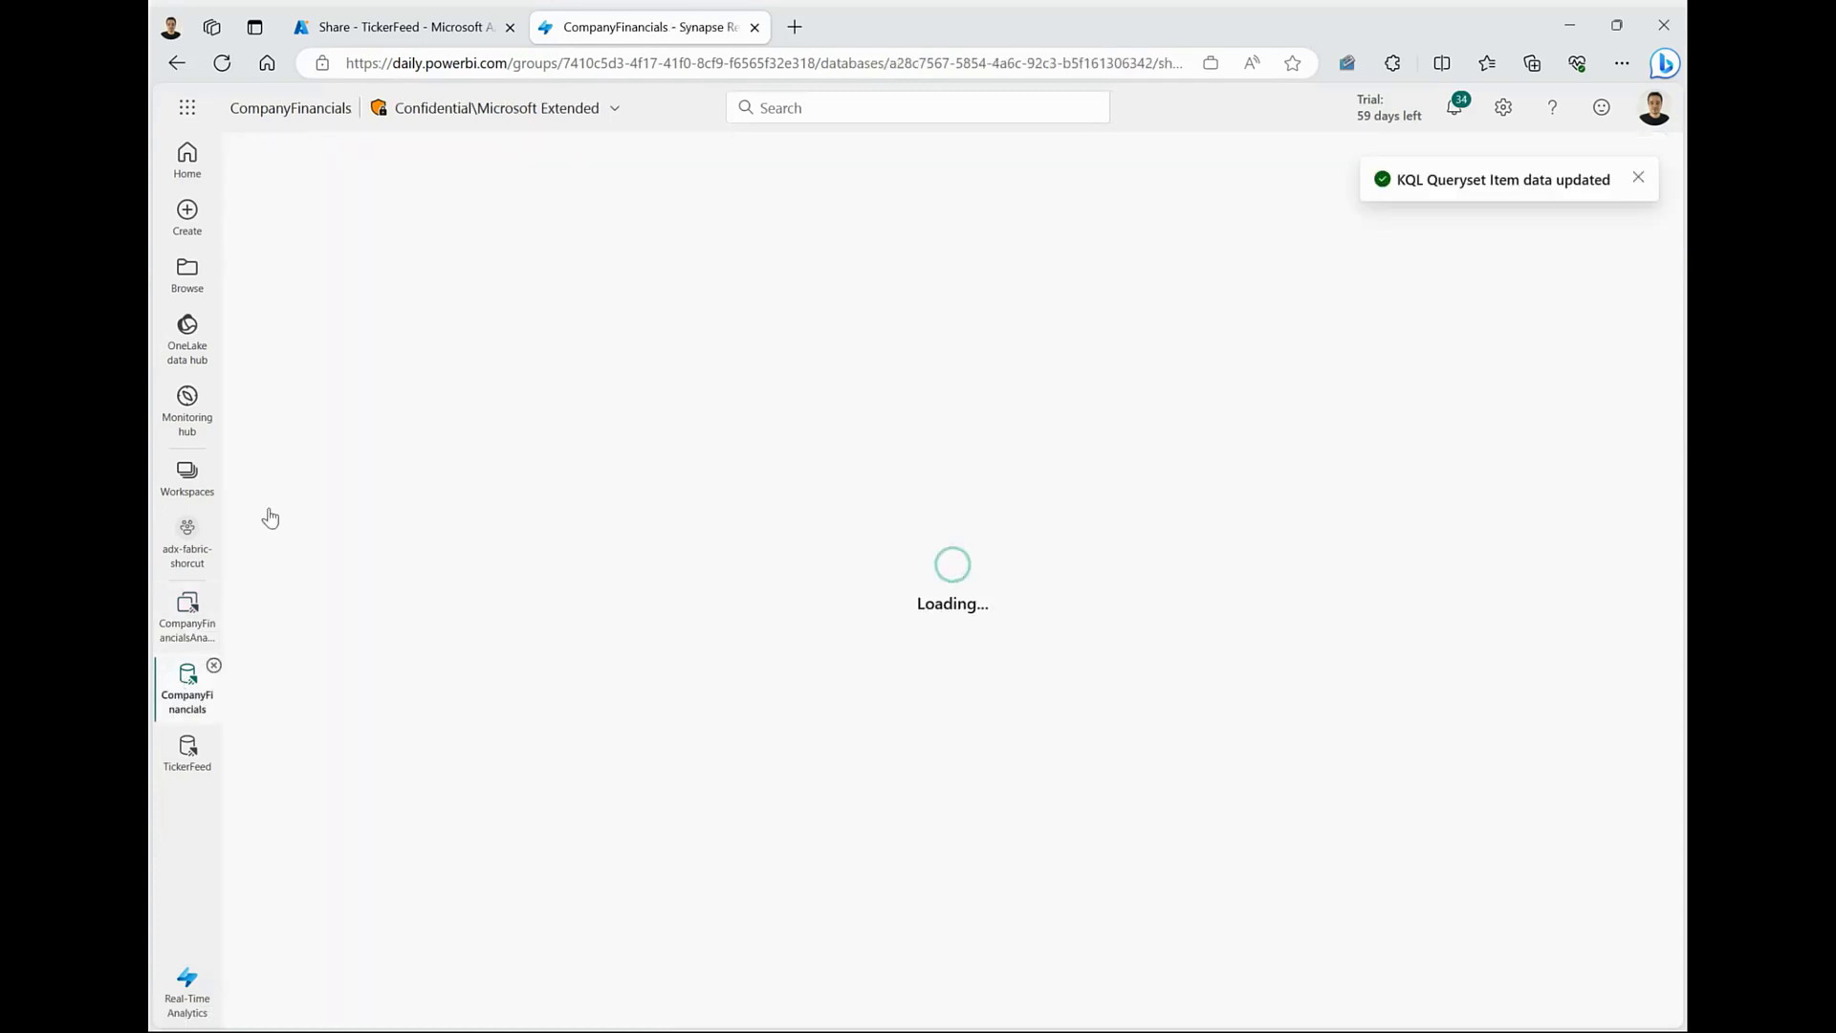
click(371, 189)
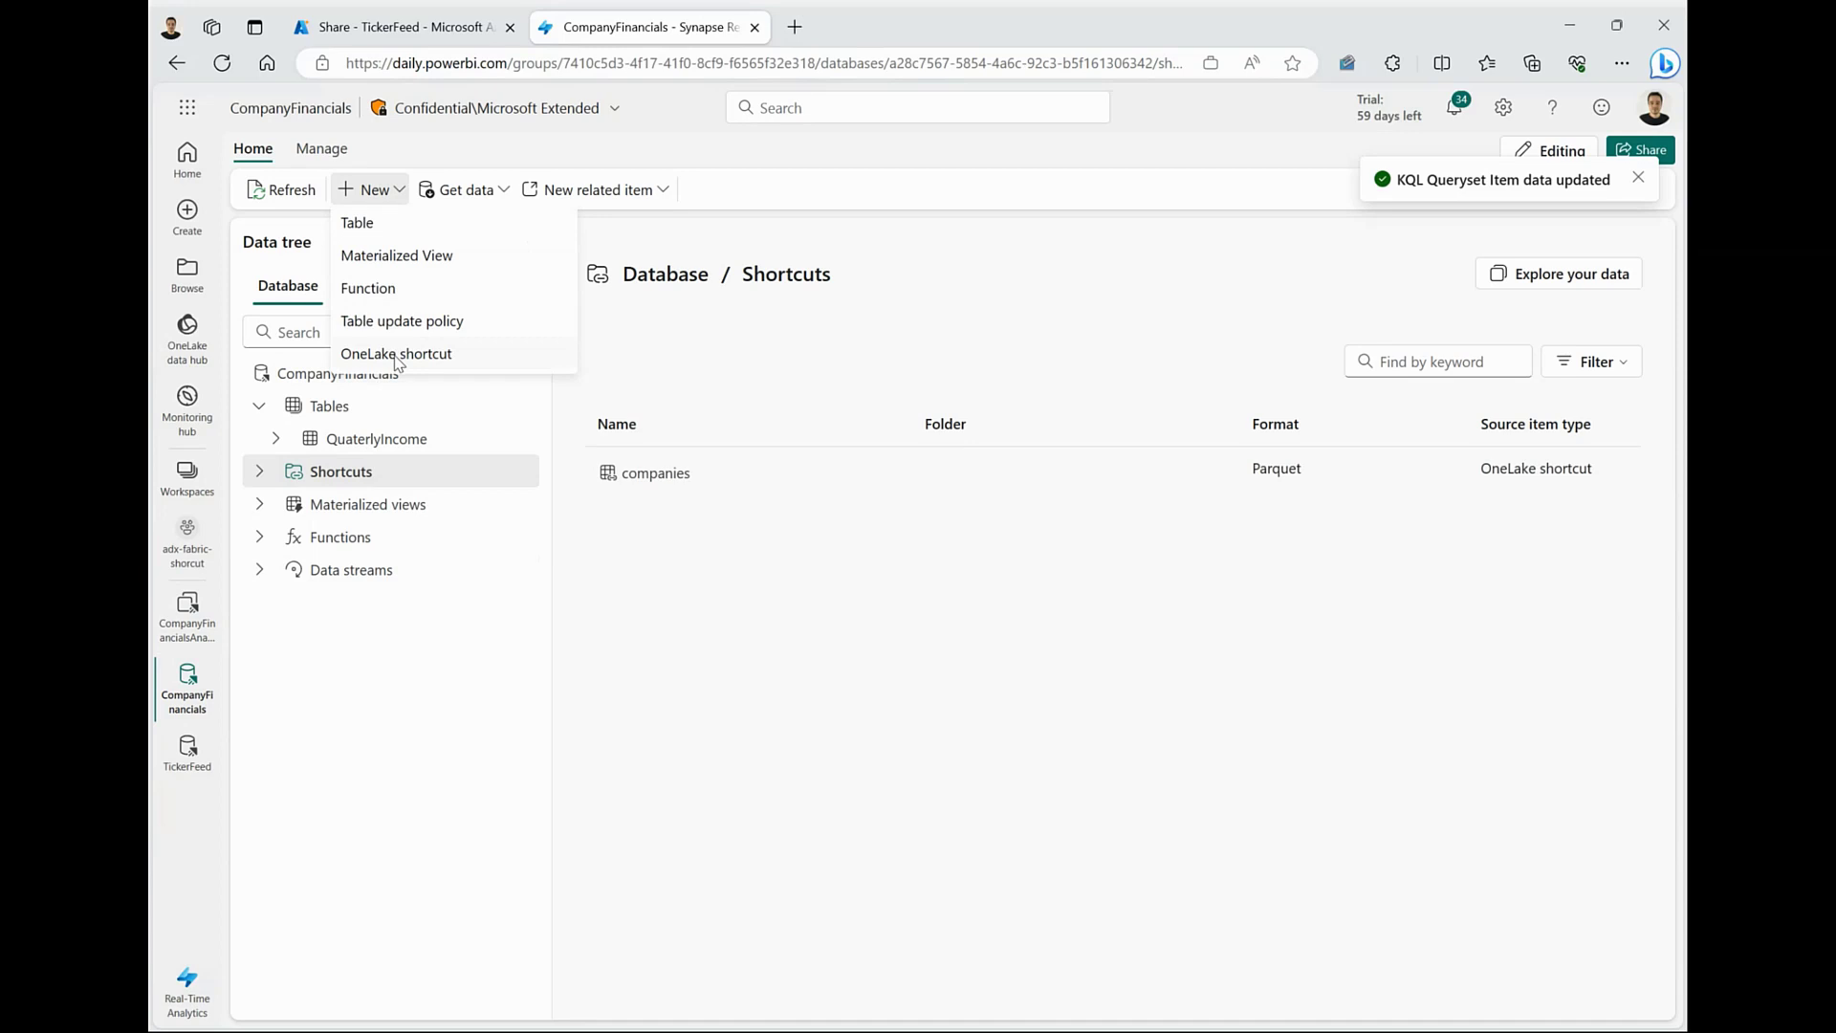
click(396, 356)
click(452, 485)
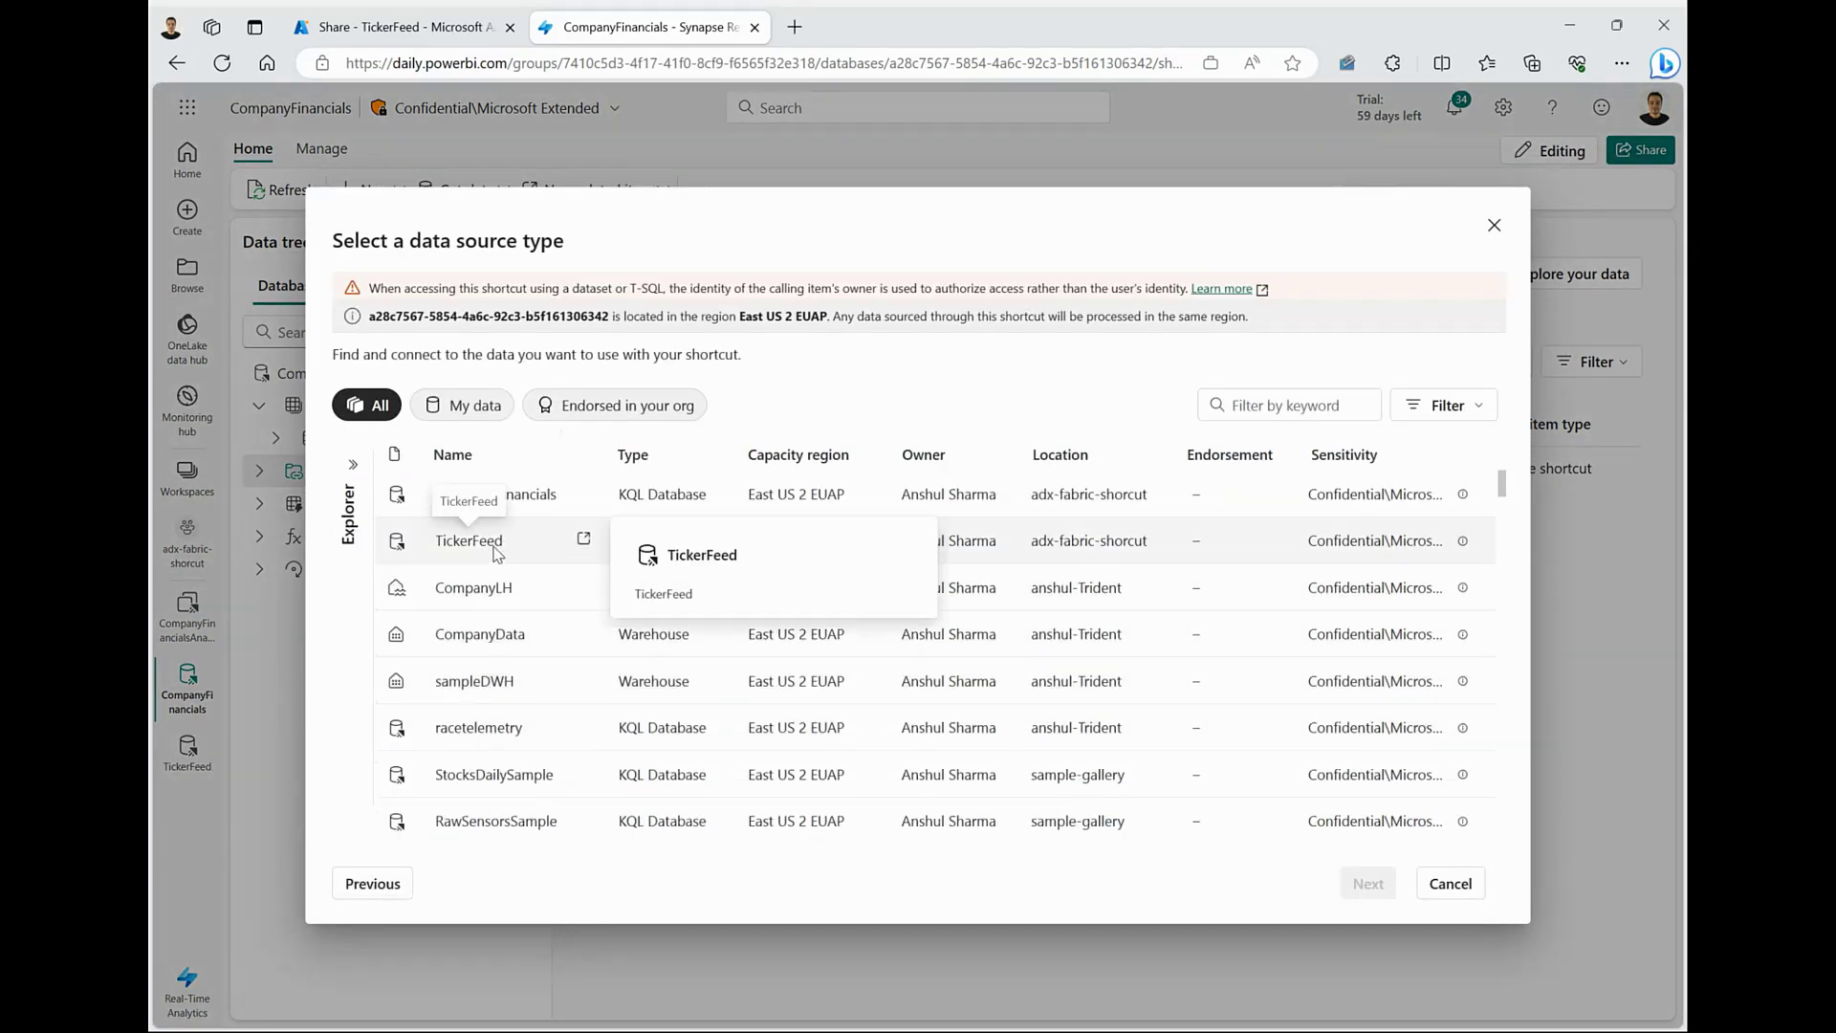
click(440, 582)
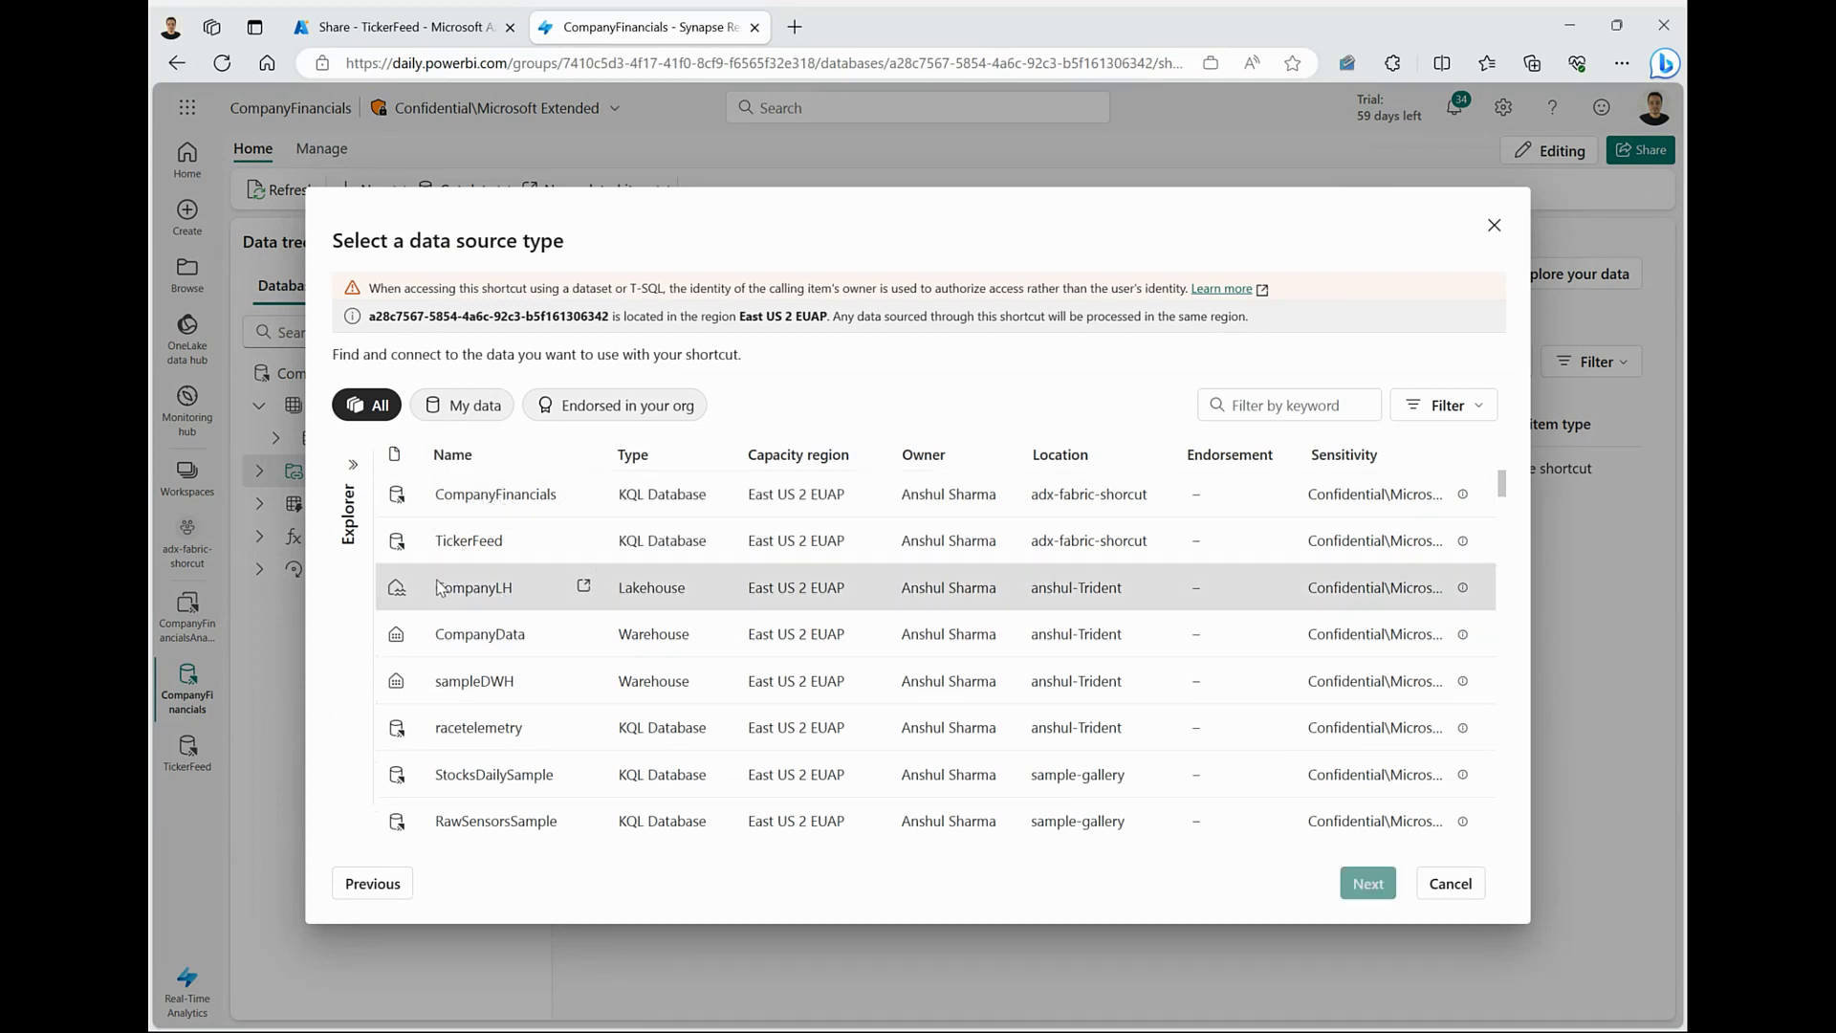
click(1379, 883)
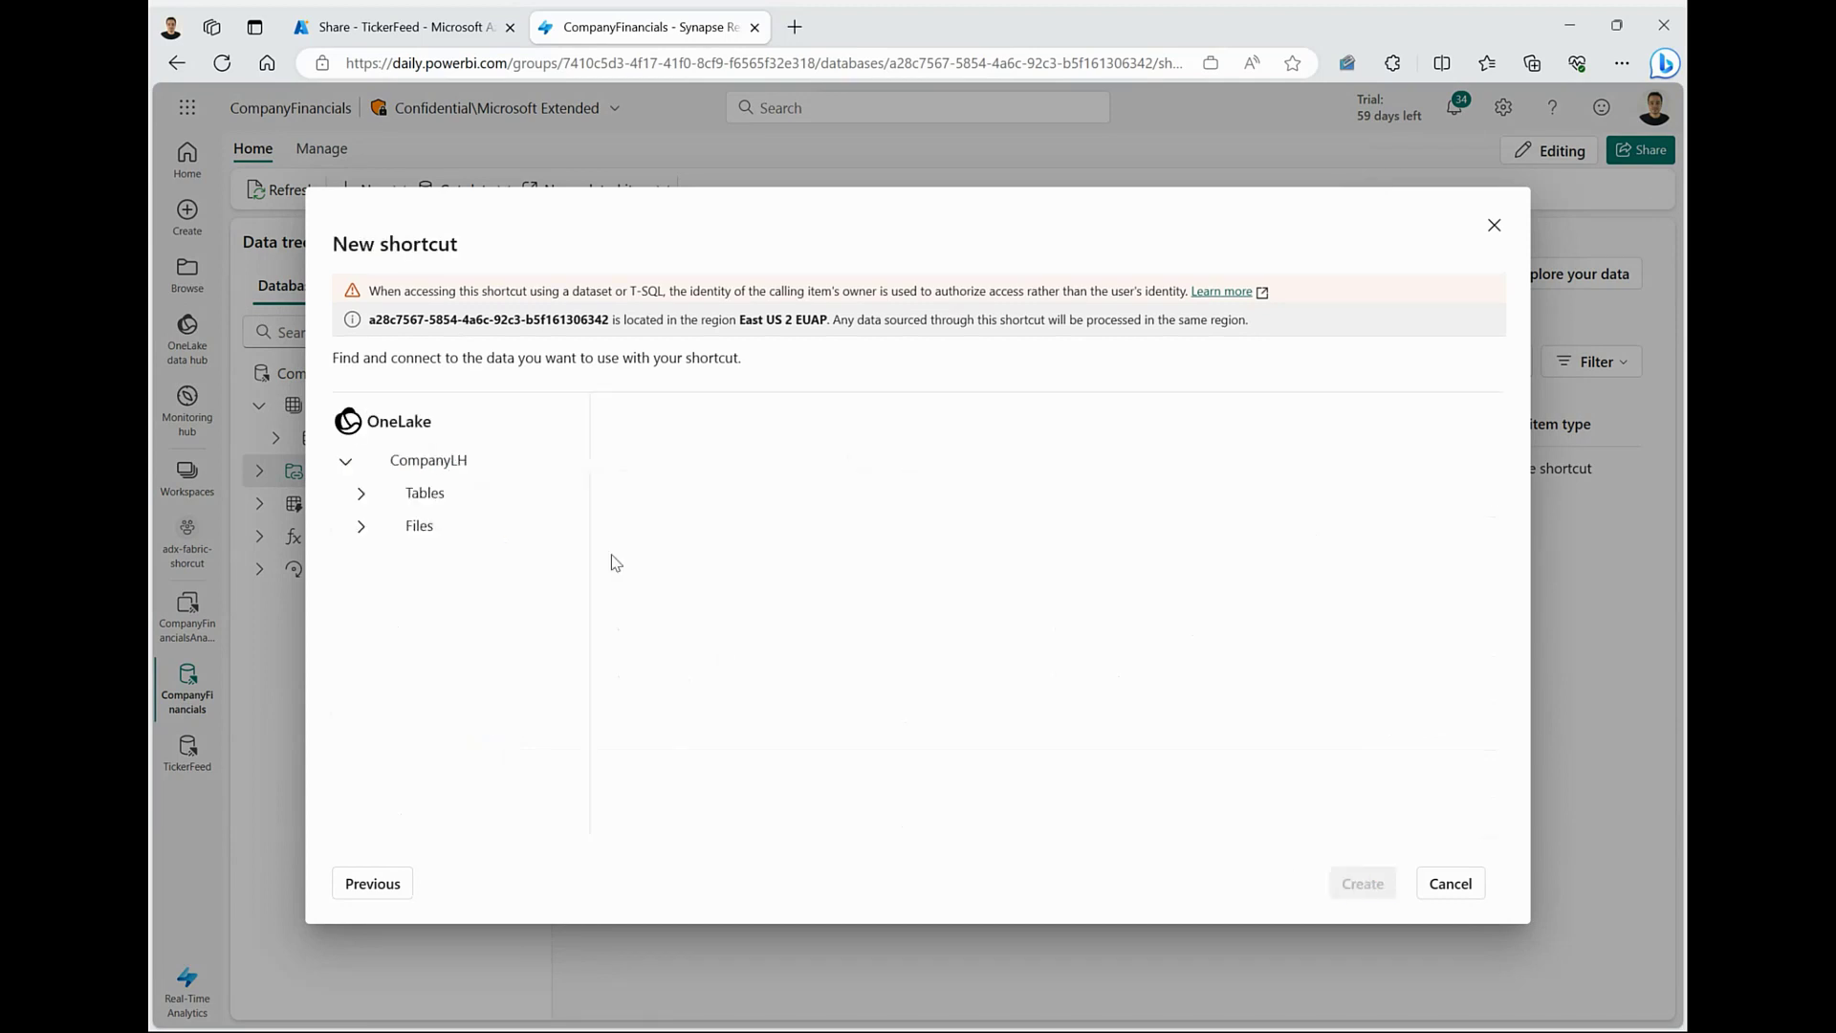
click(365, 498)
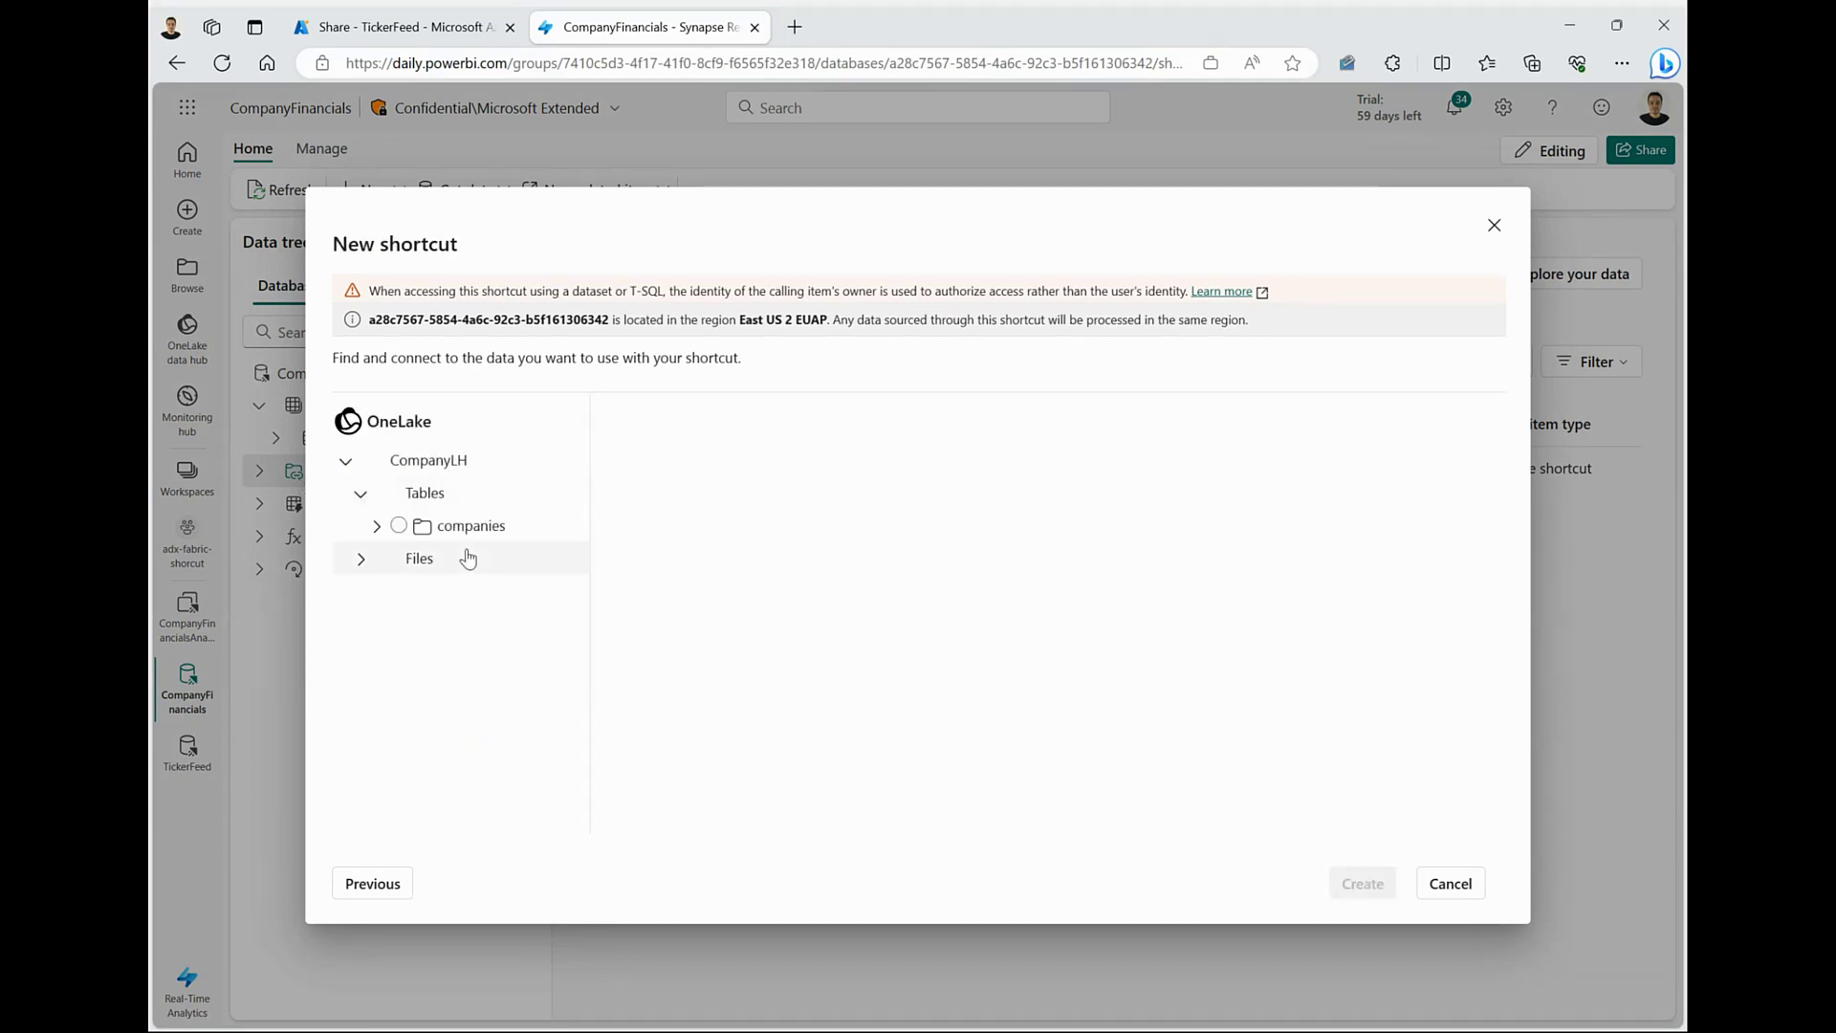
click(399, 525)
click(502, 535)
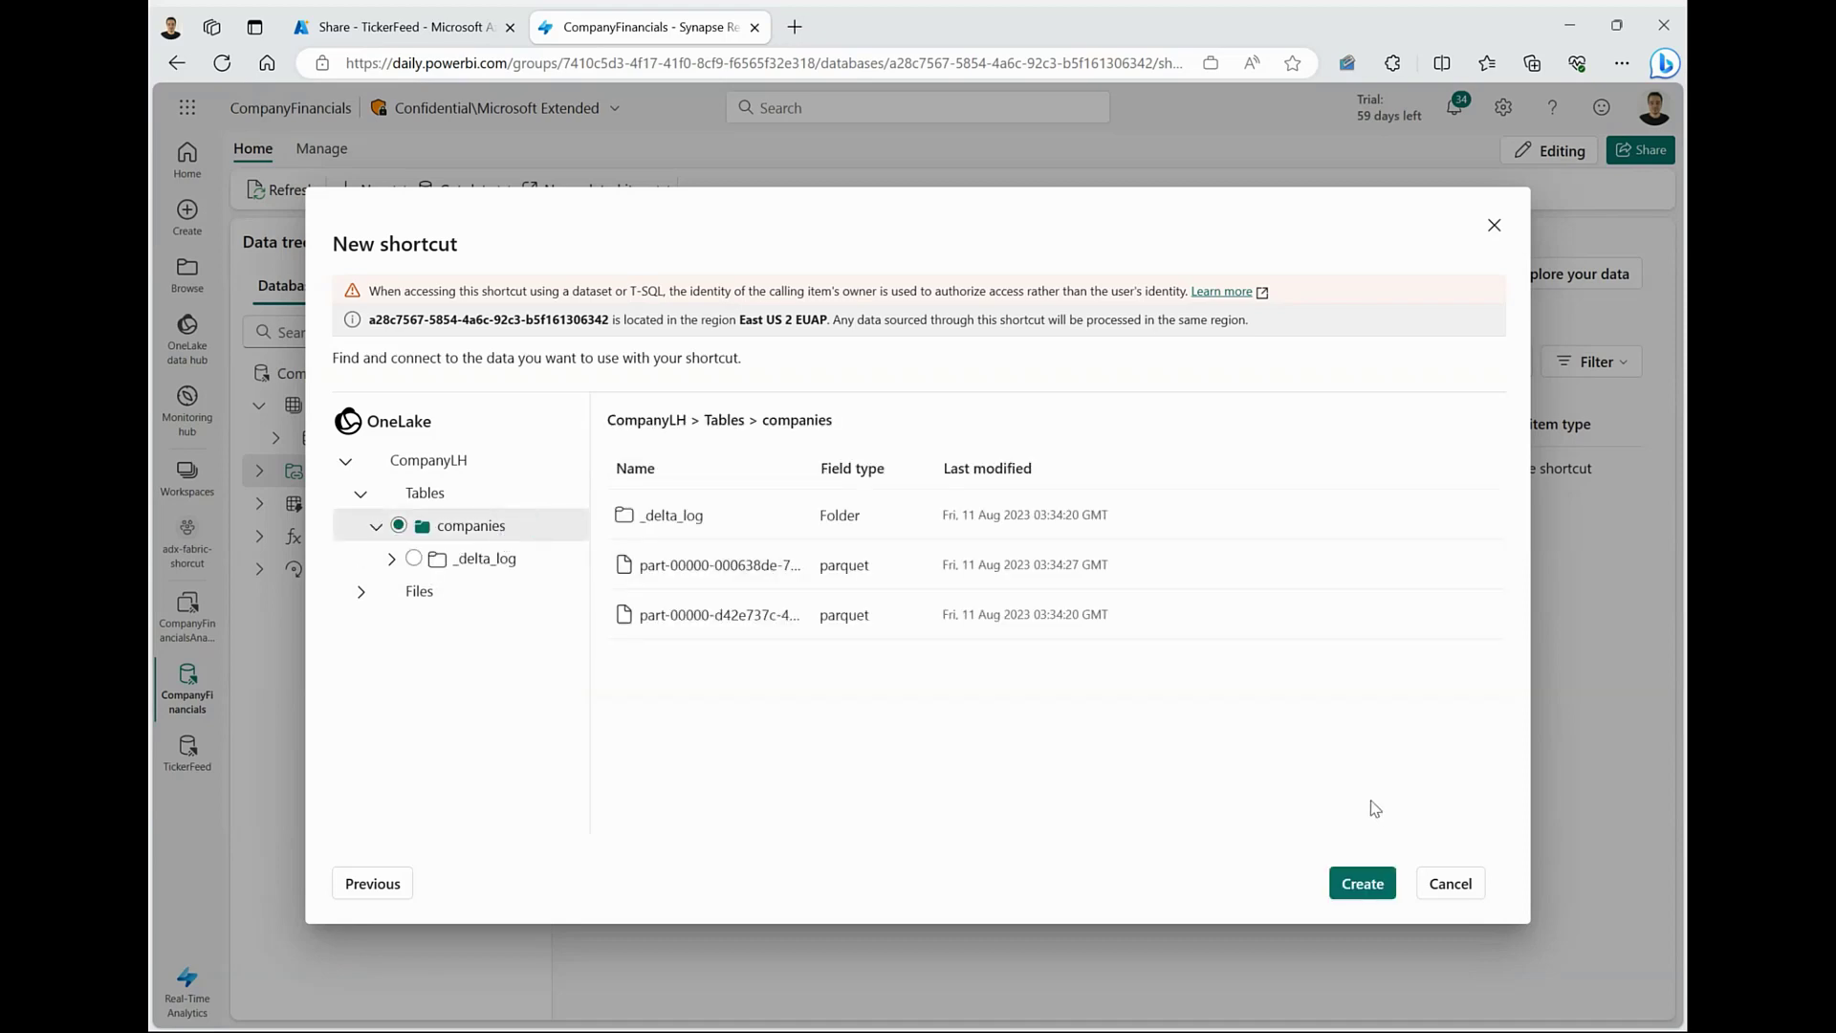
click(1355, 882)
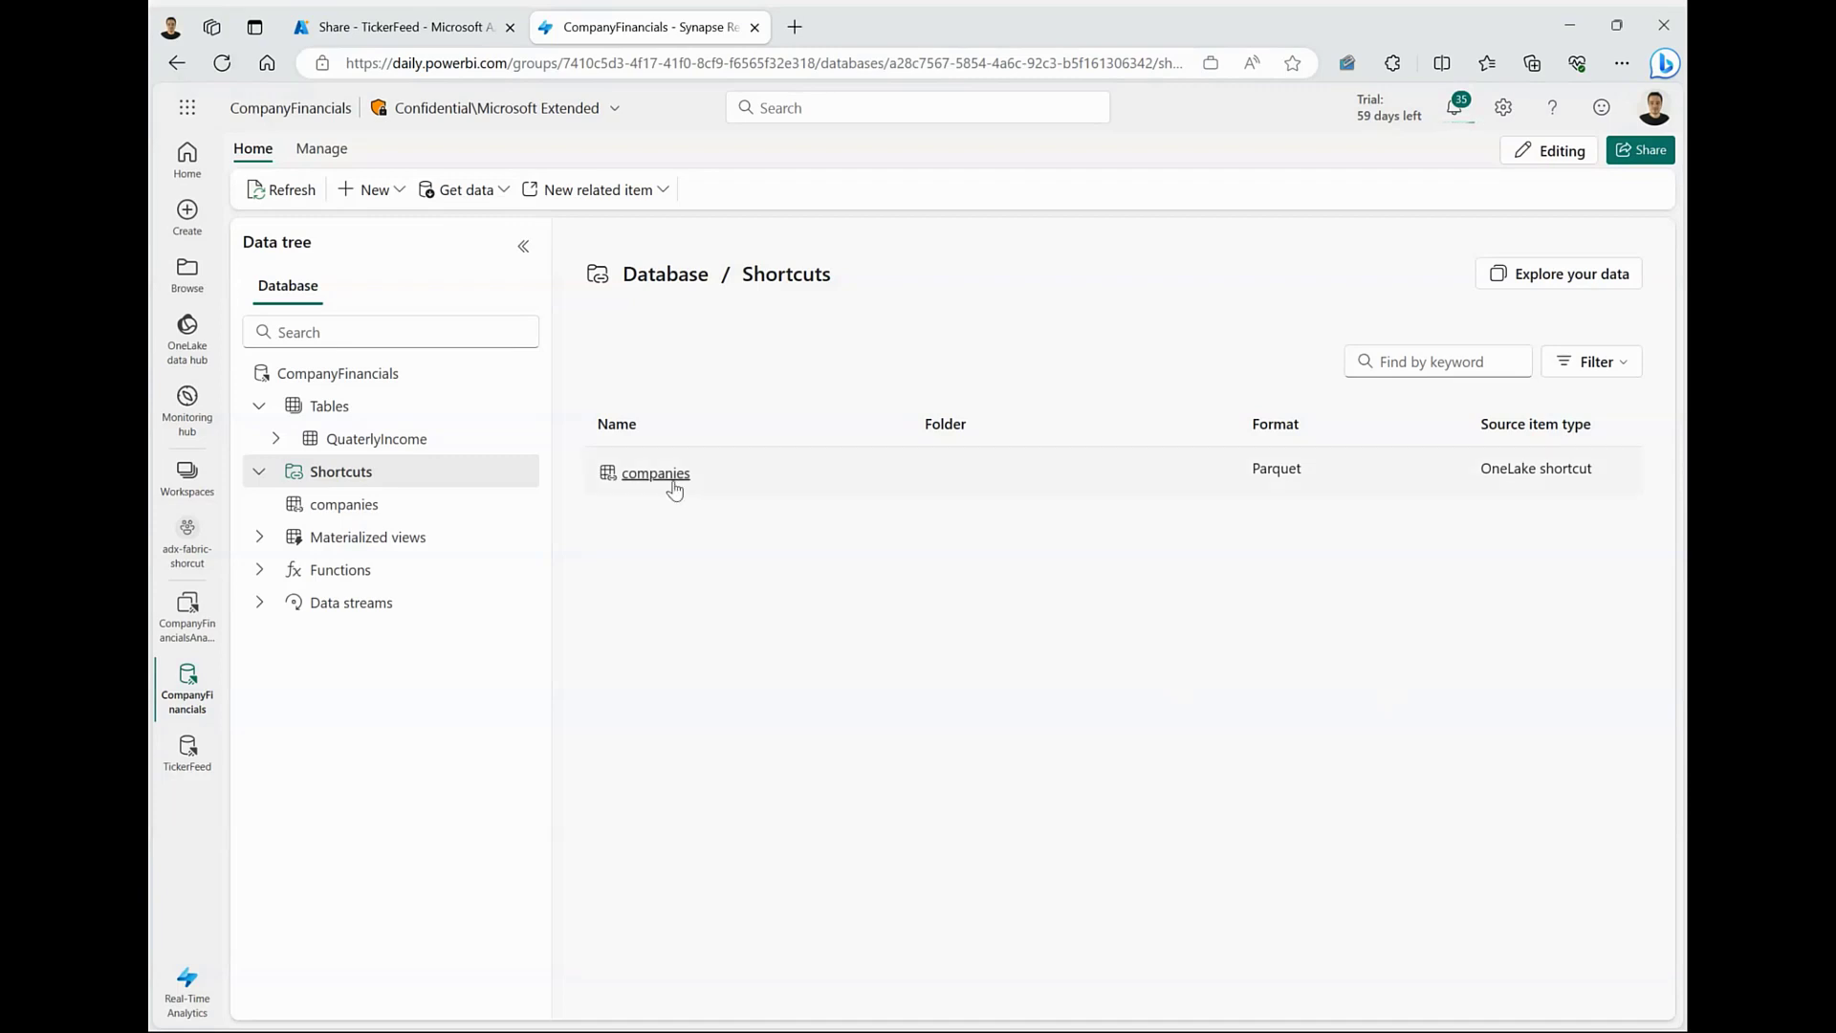
Check the companies shortcut's Ticker and Name columns, then switch to CompanyFinancialsAnalysis.
click(406, 515)
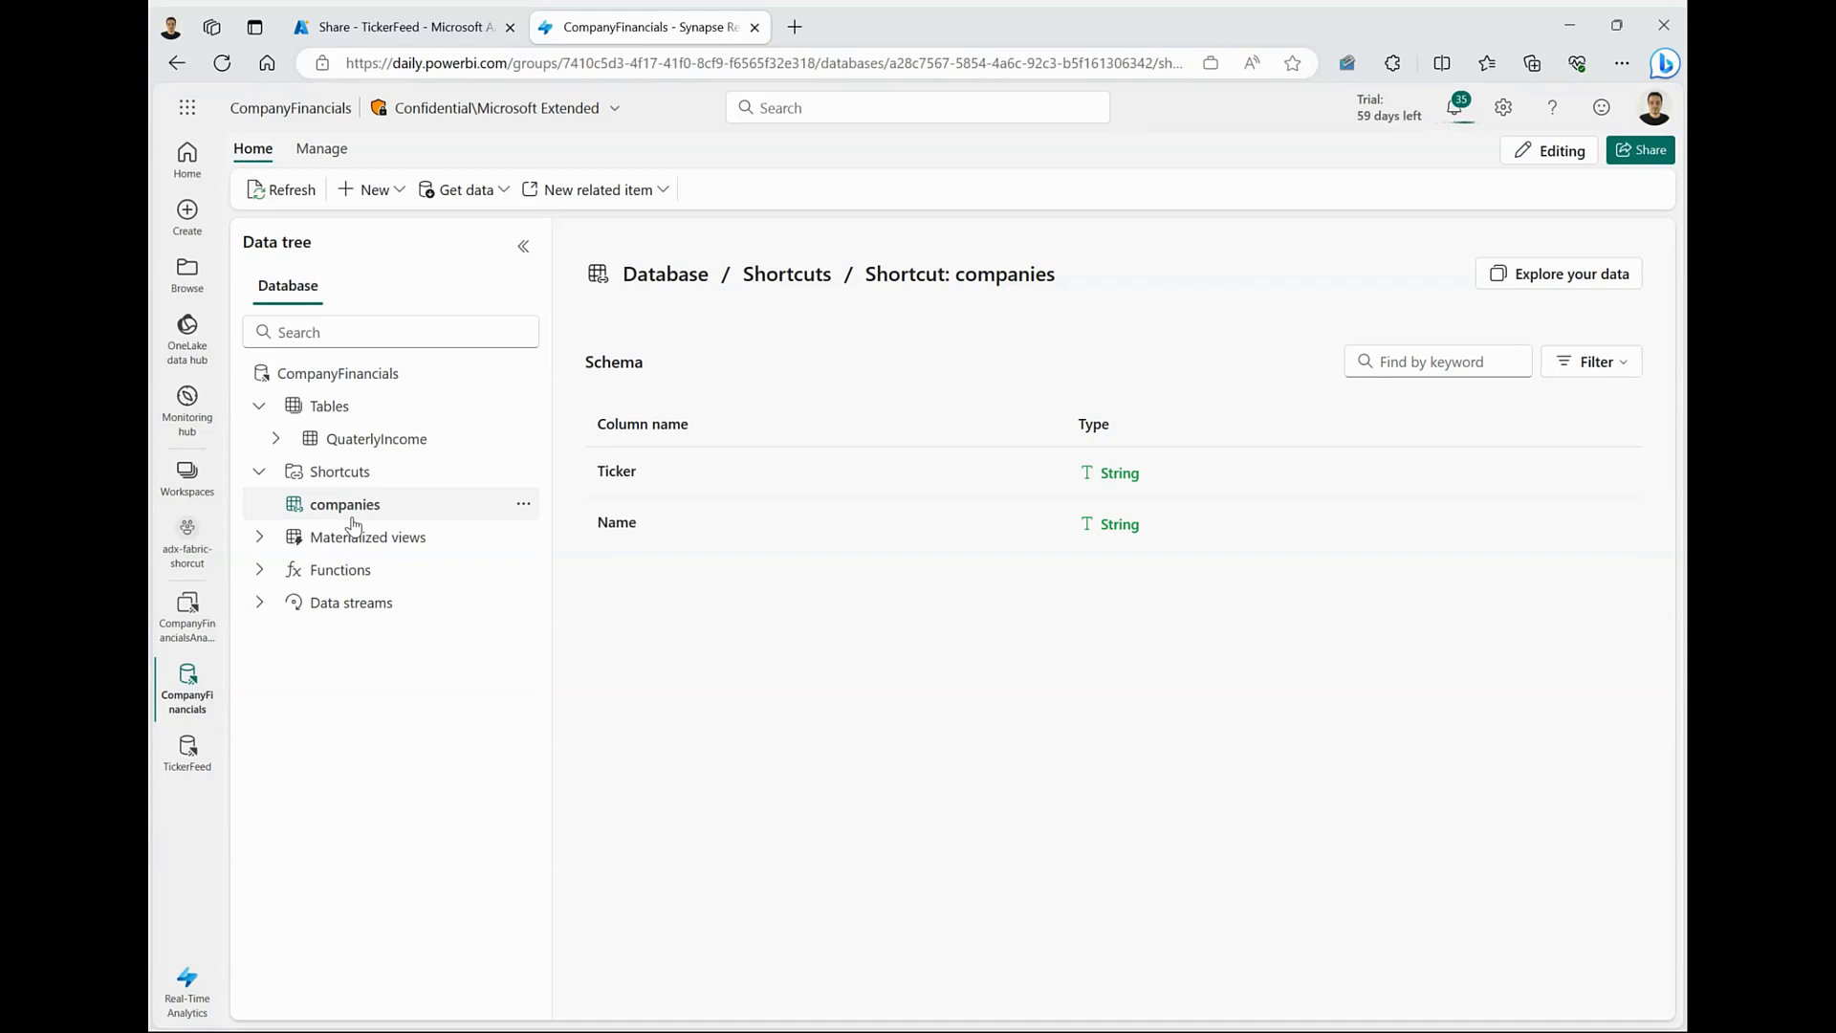
click(186, 613)
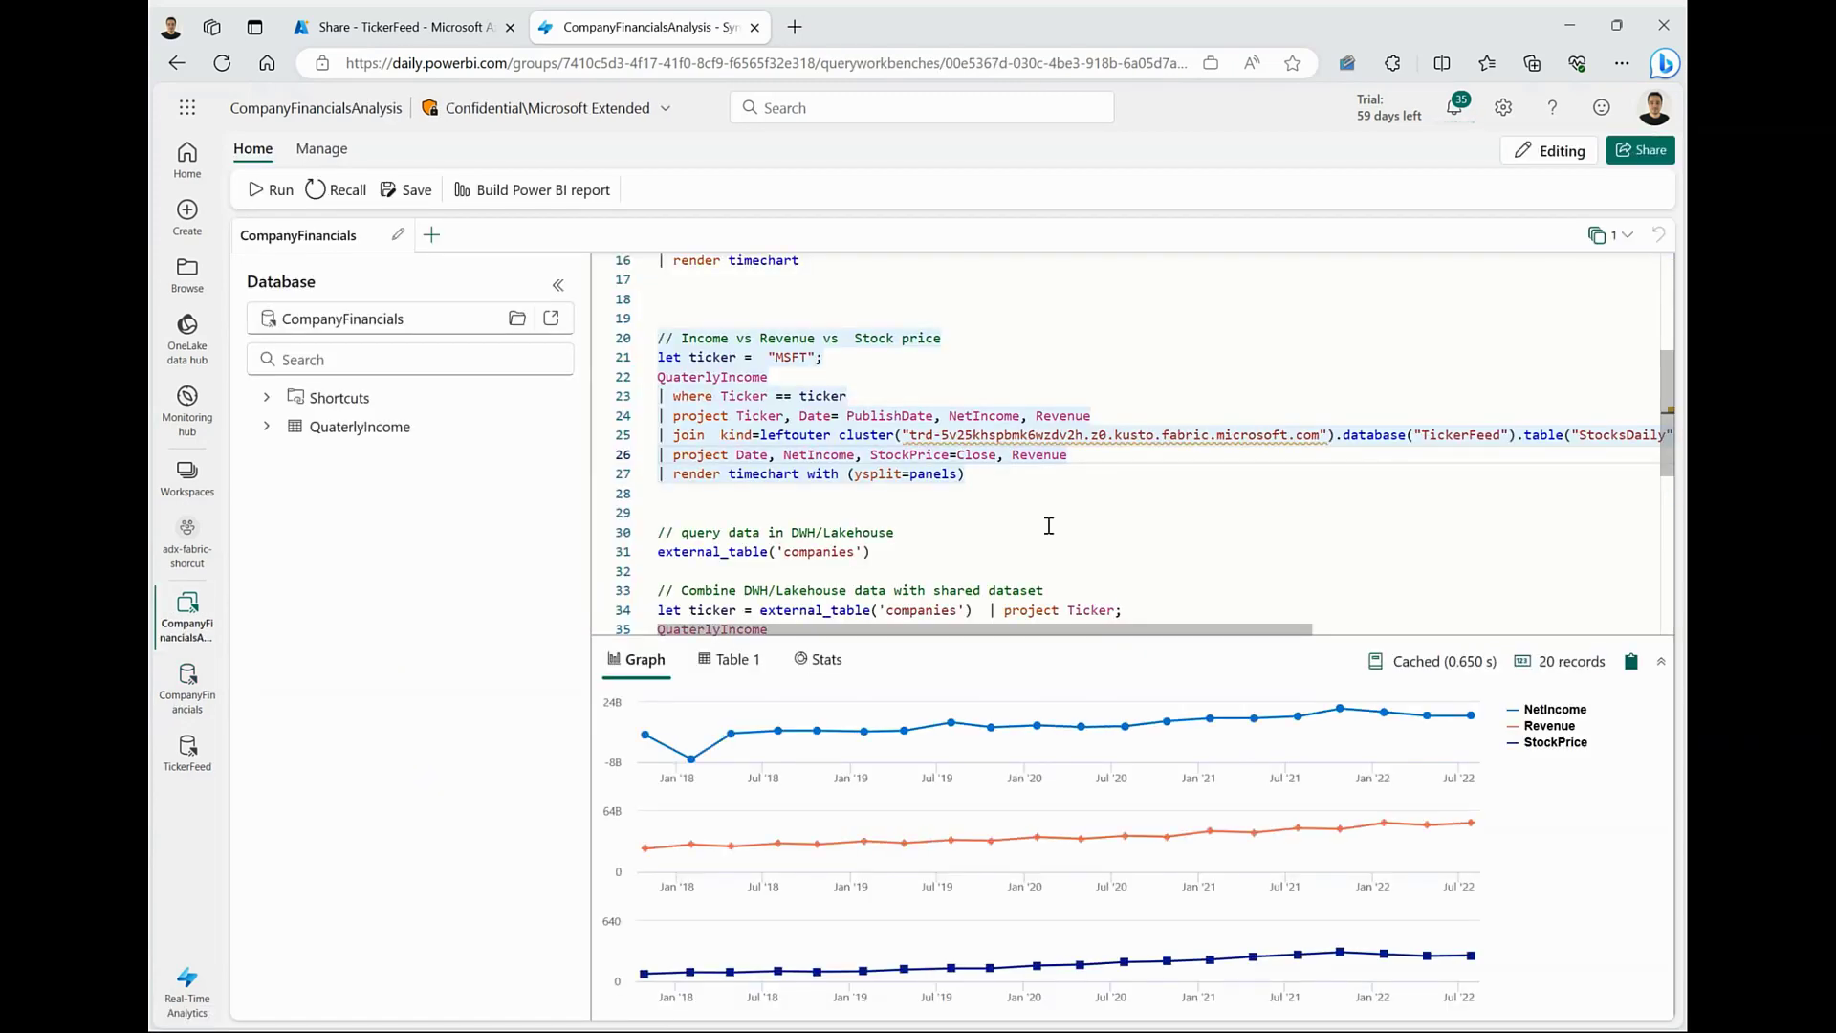
Run external_table('companies'), returning 4 records: MSFT, AAPL, AMZN and META with names.
click(670, 357)
scroll(670, 382, down, 2)
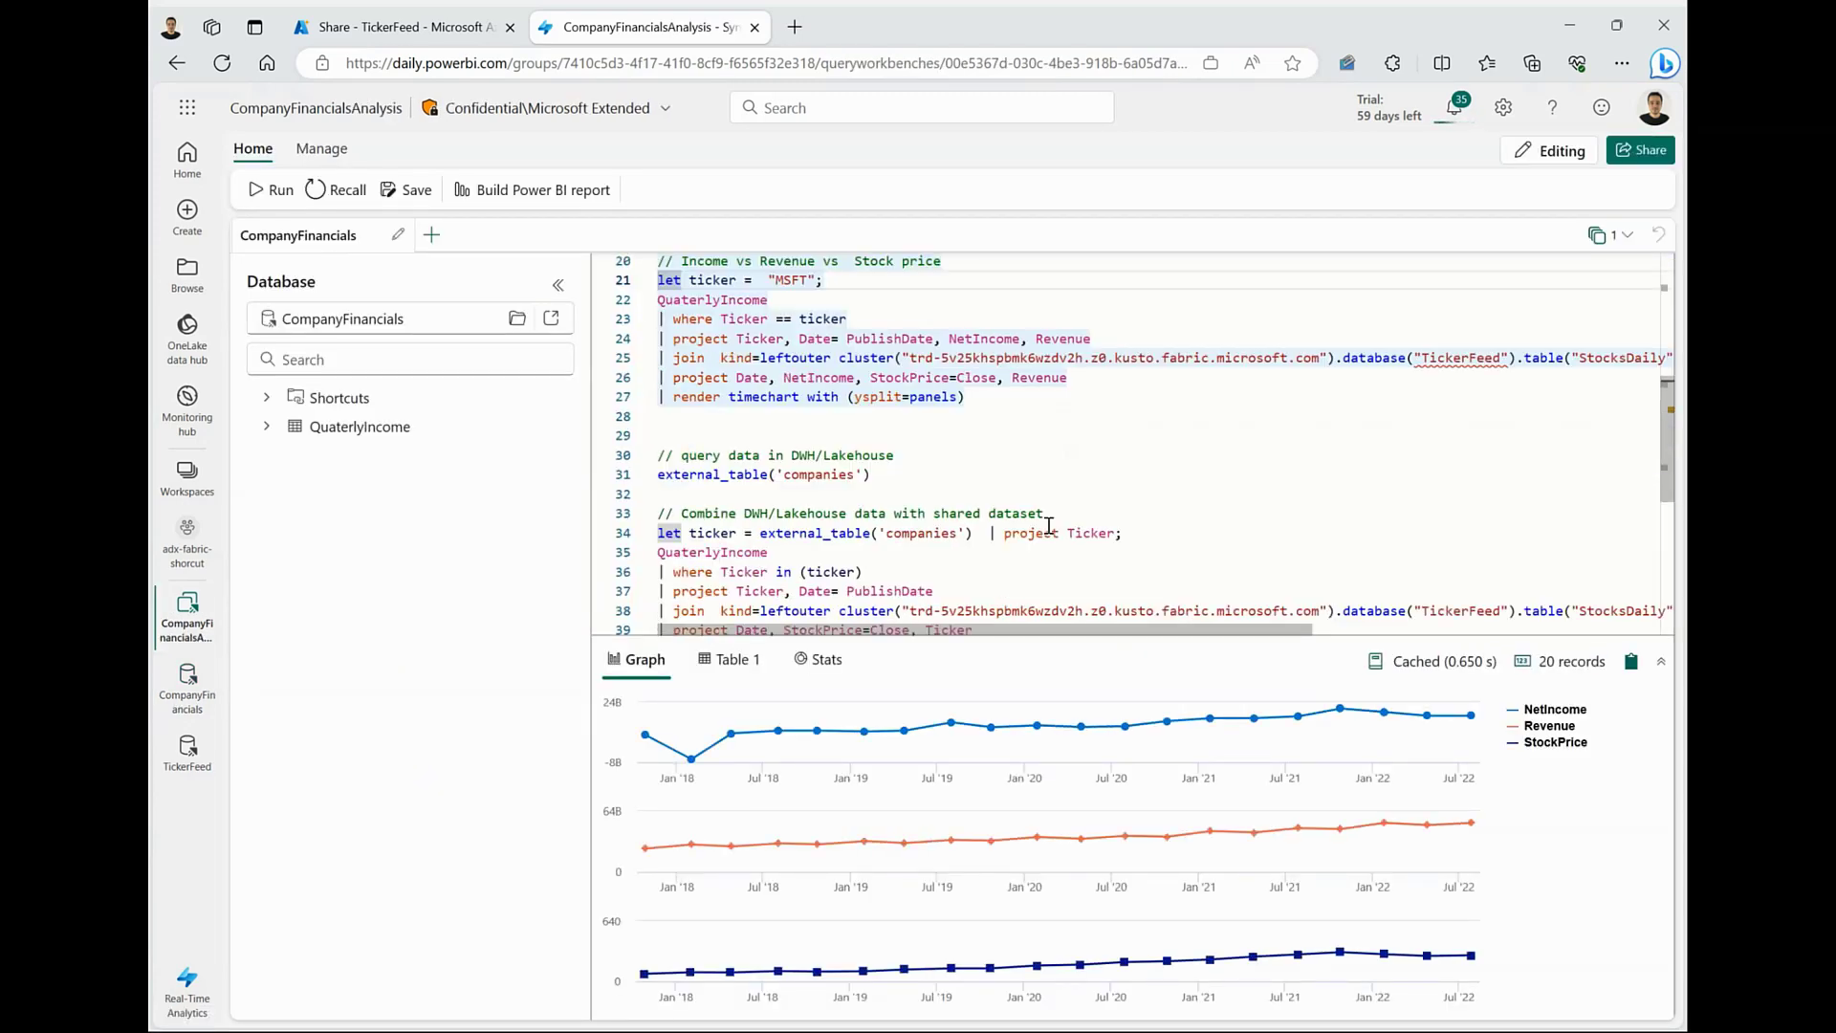
click(269, 401)
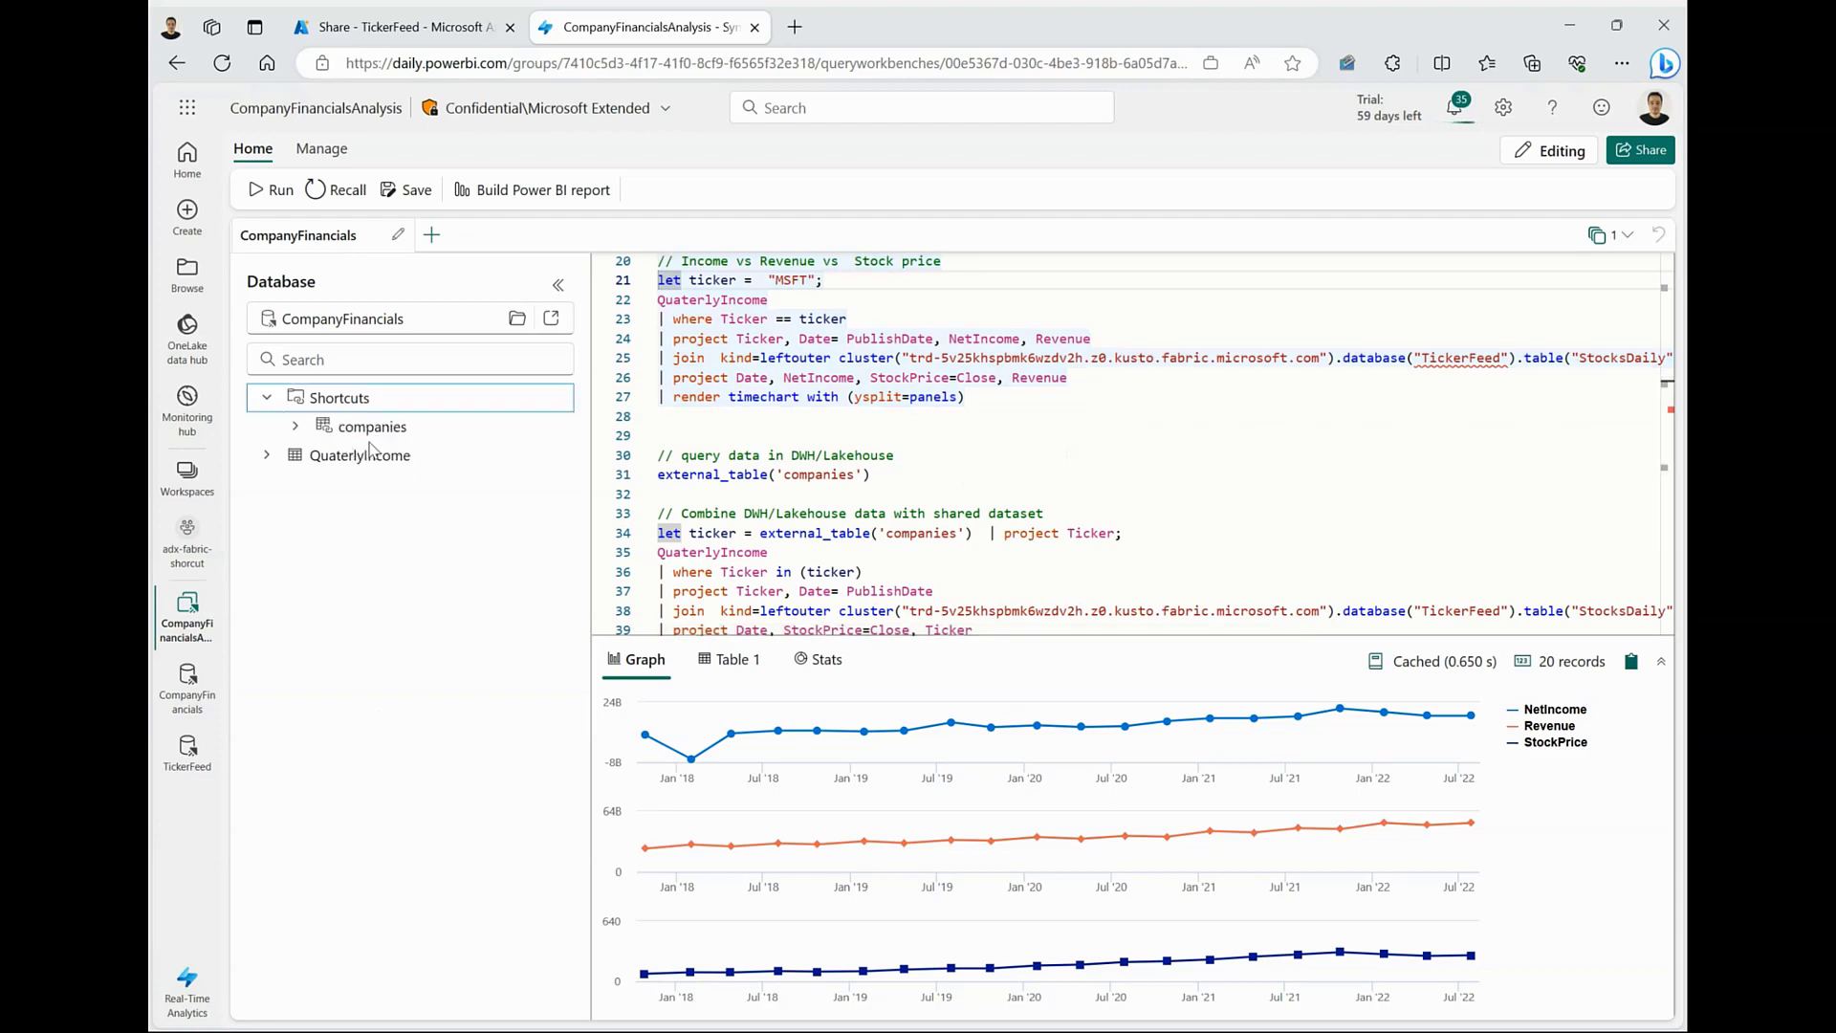
click(885, 474)
key(shift+Return)
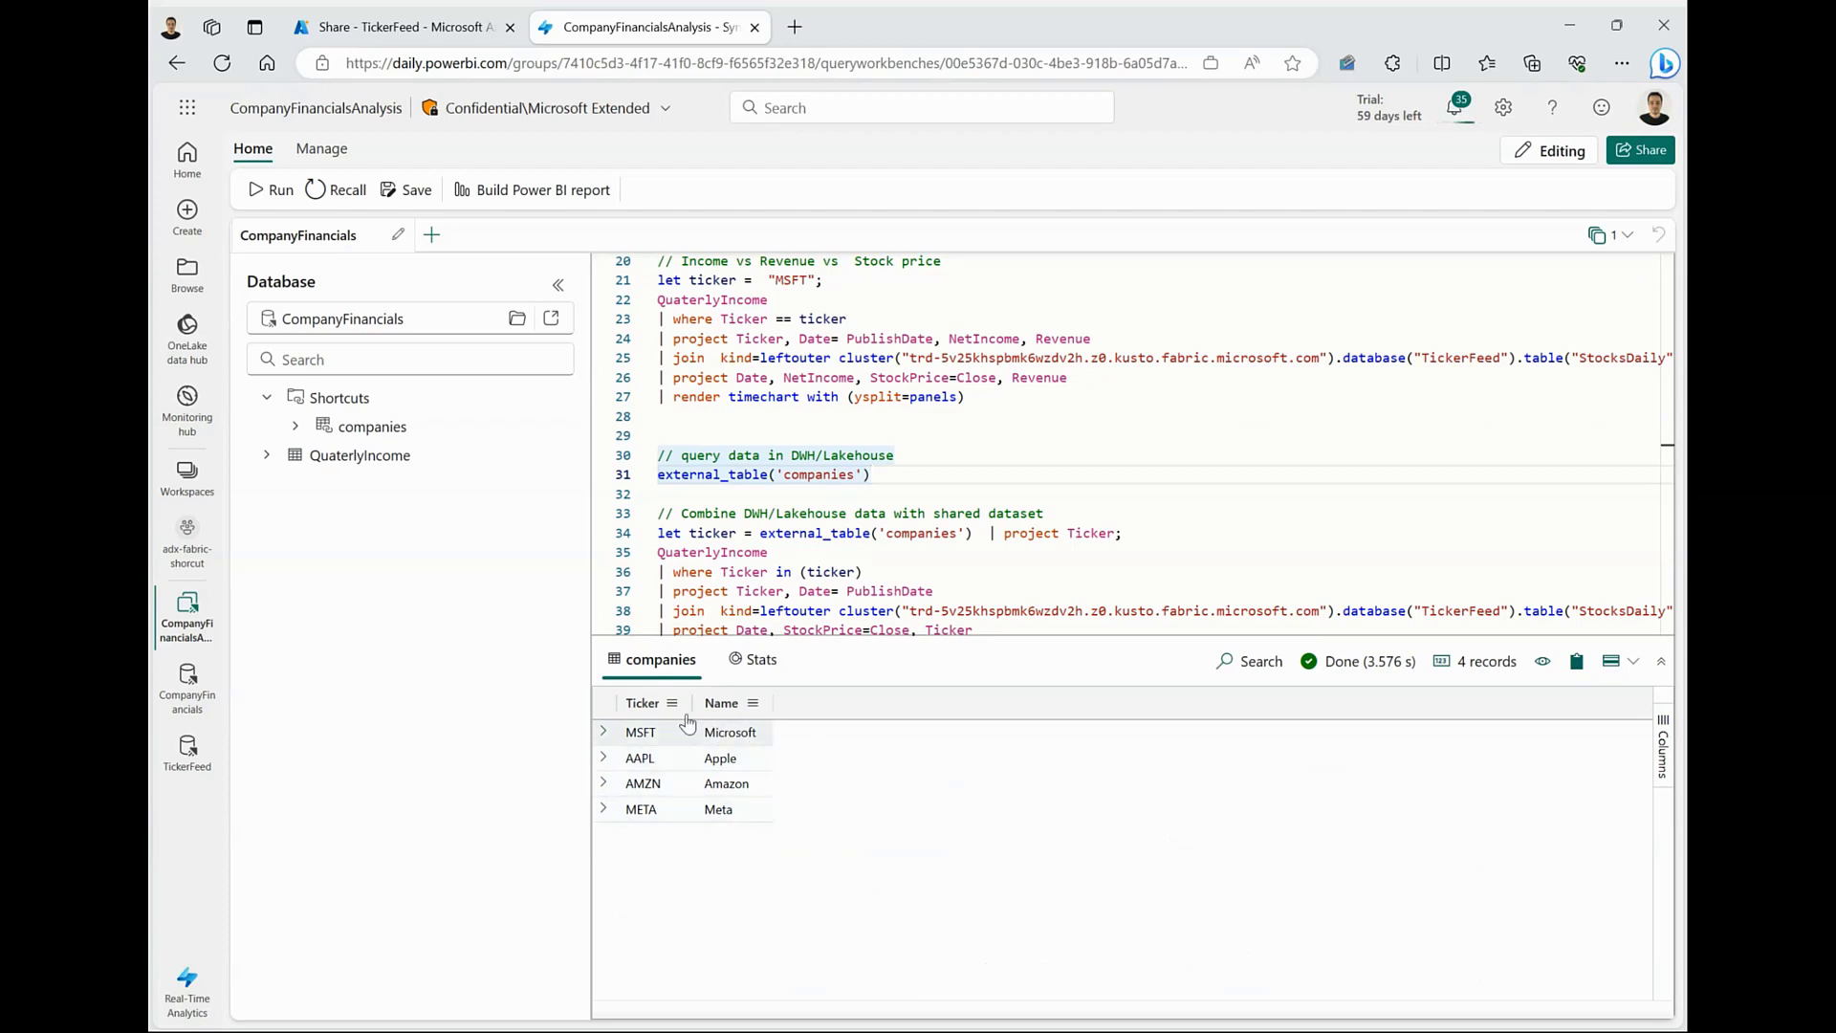
scroll(1039, 565, down, 1)
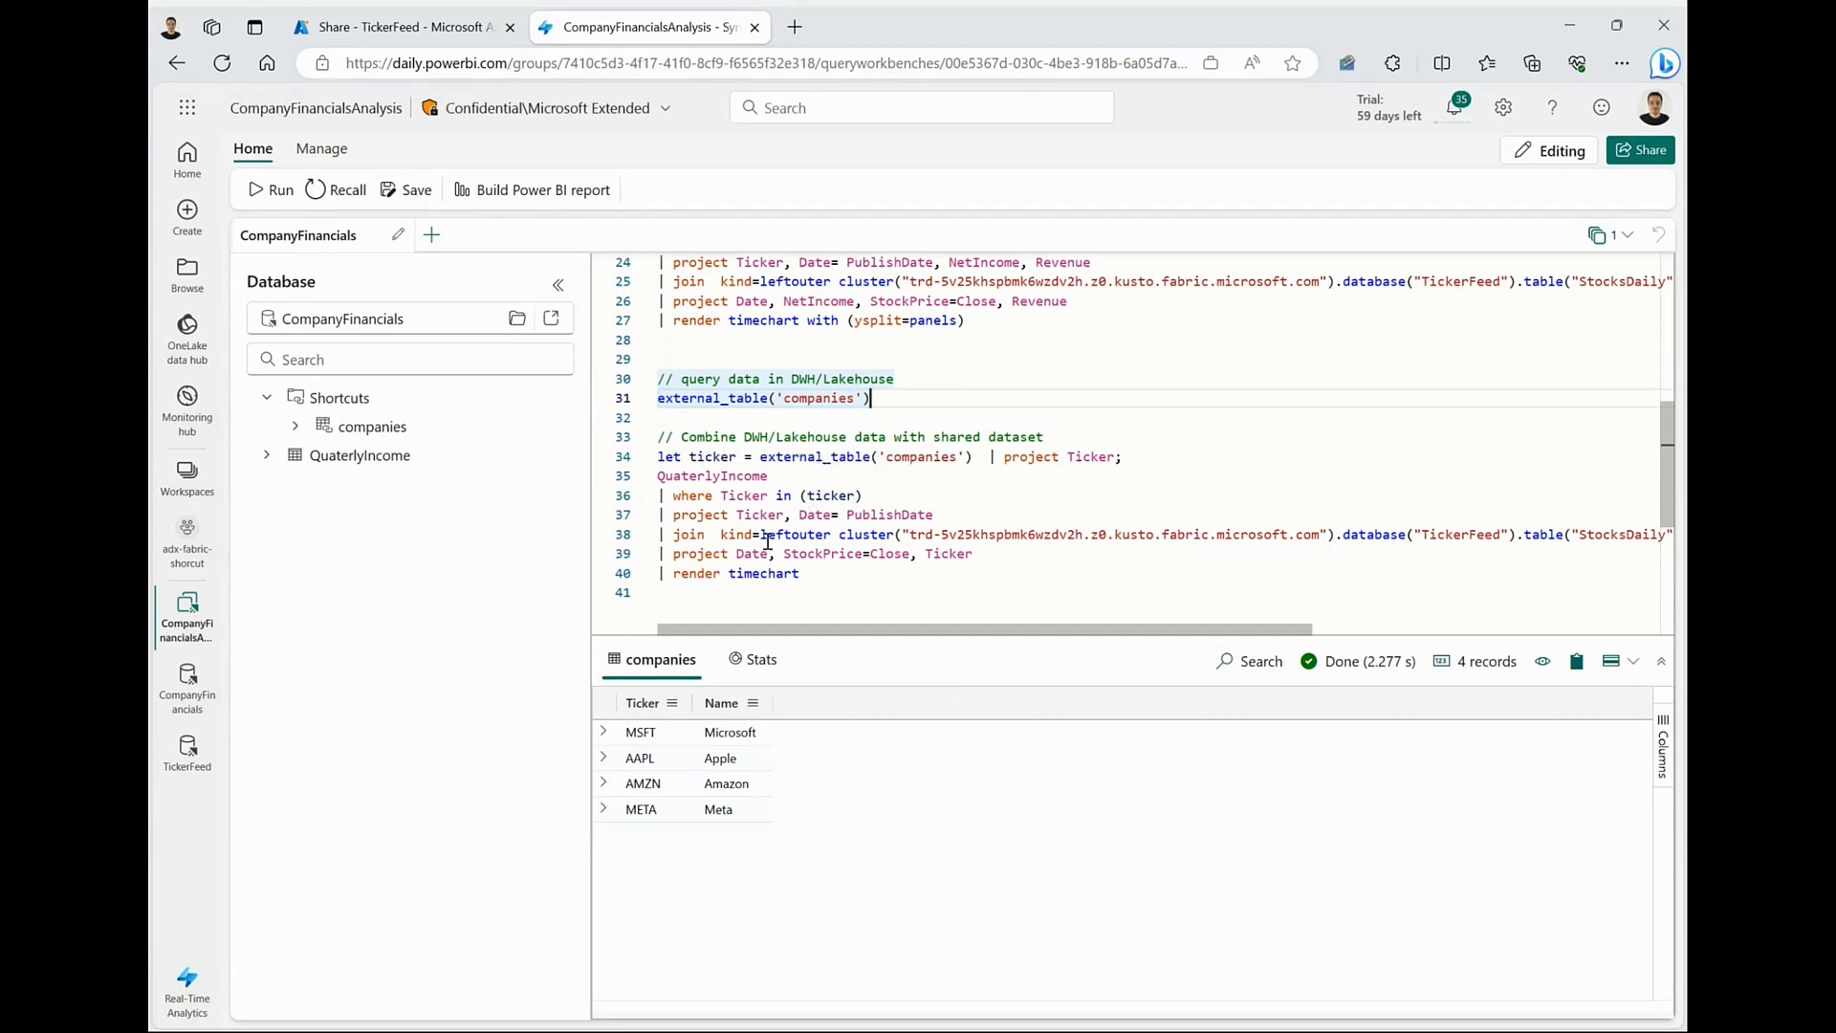
Run the combined query charting AAPL, AMZN, META and MSFT prices, then select the Income vs Revenue query block.
click(1001, 555)
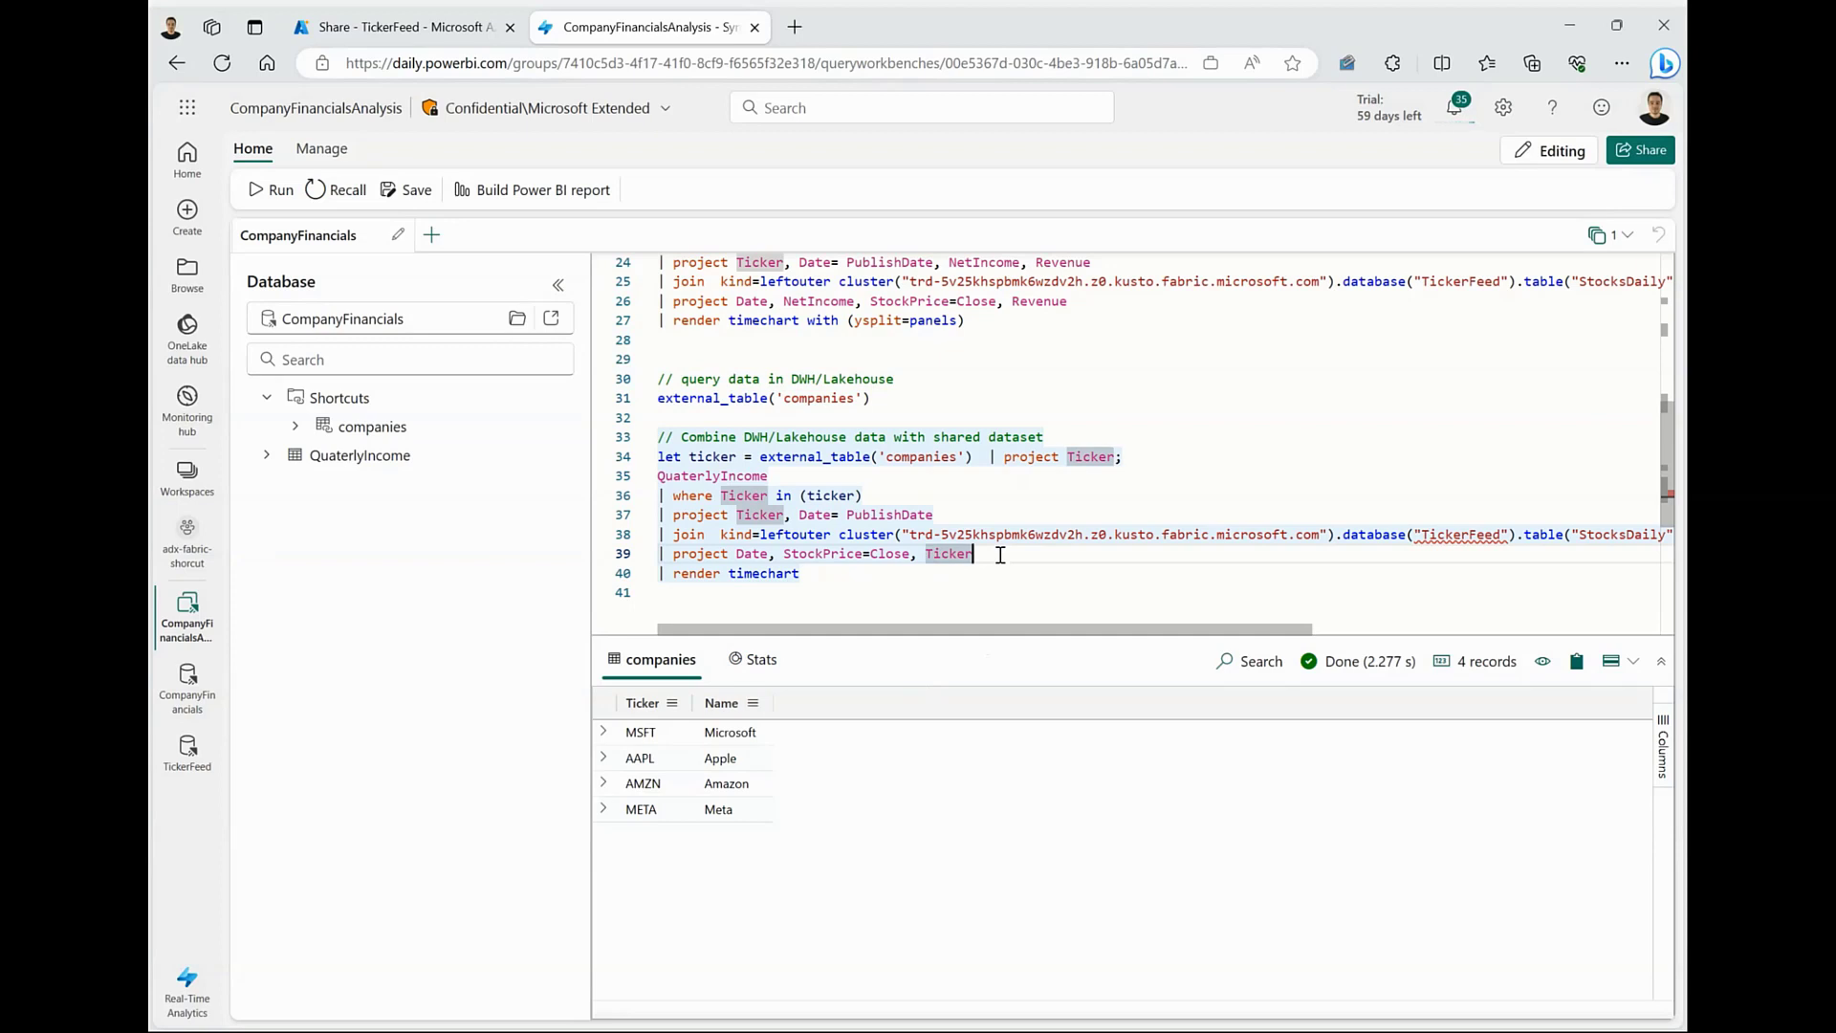
key(shift+Return)
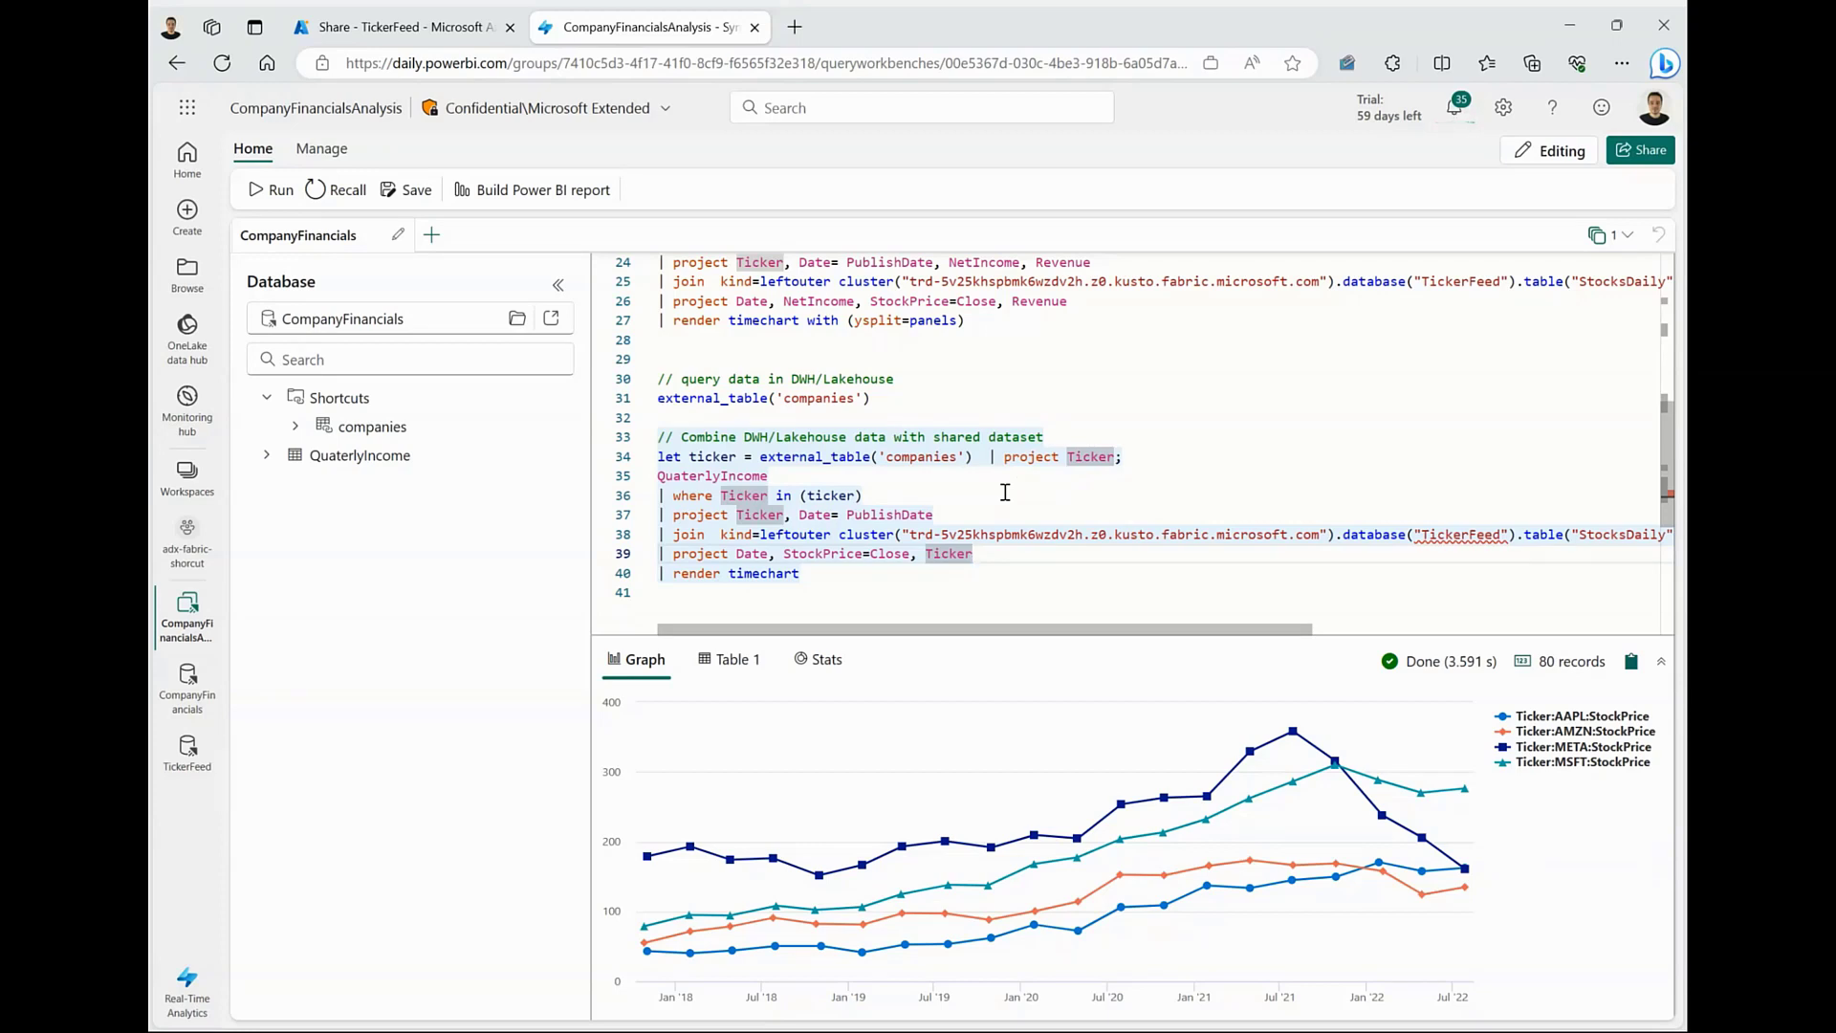
scroll(1005, 491, up, 5)
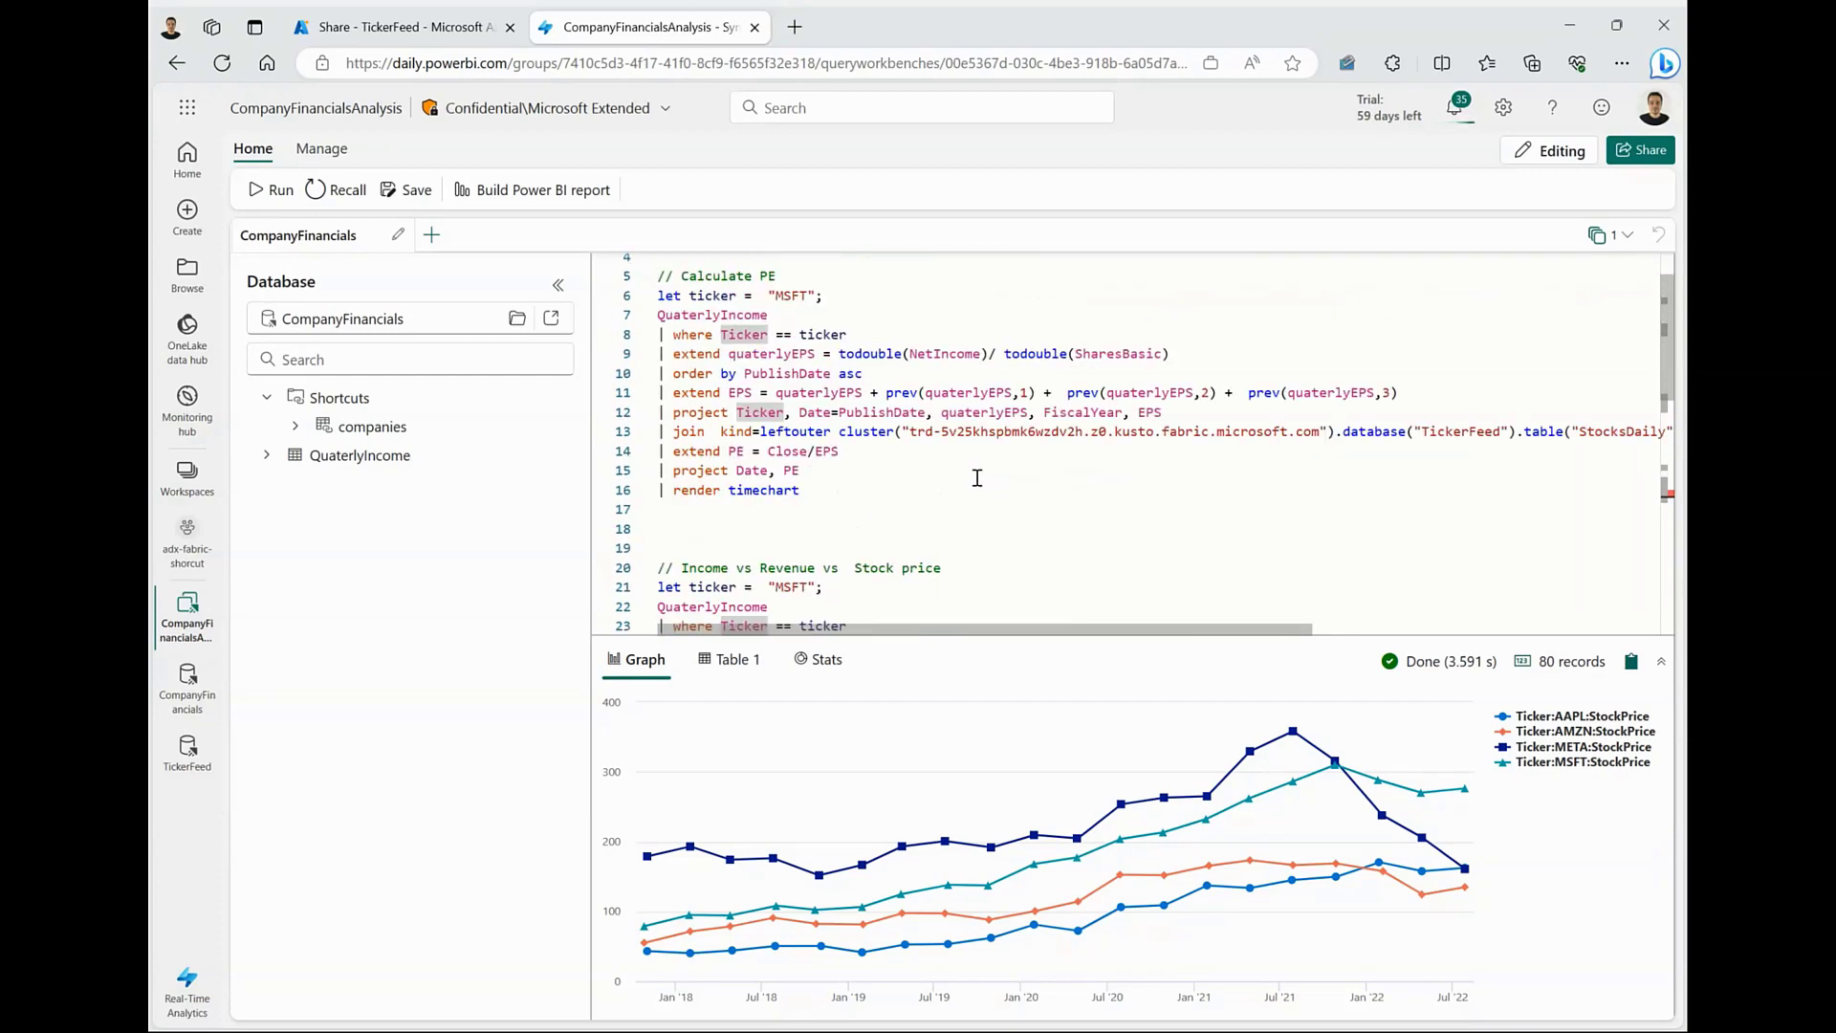
scroll(872, 473, down, 2)
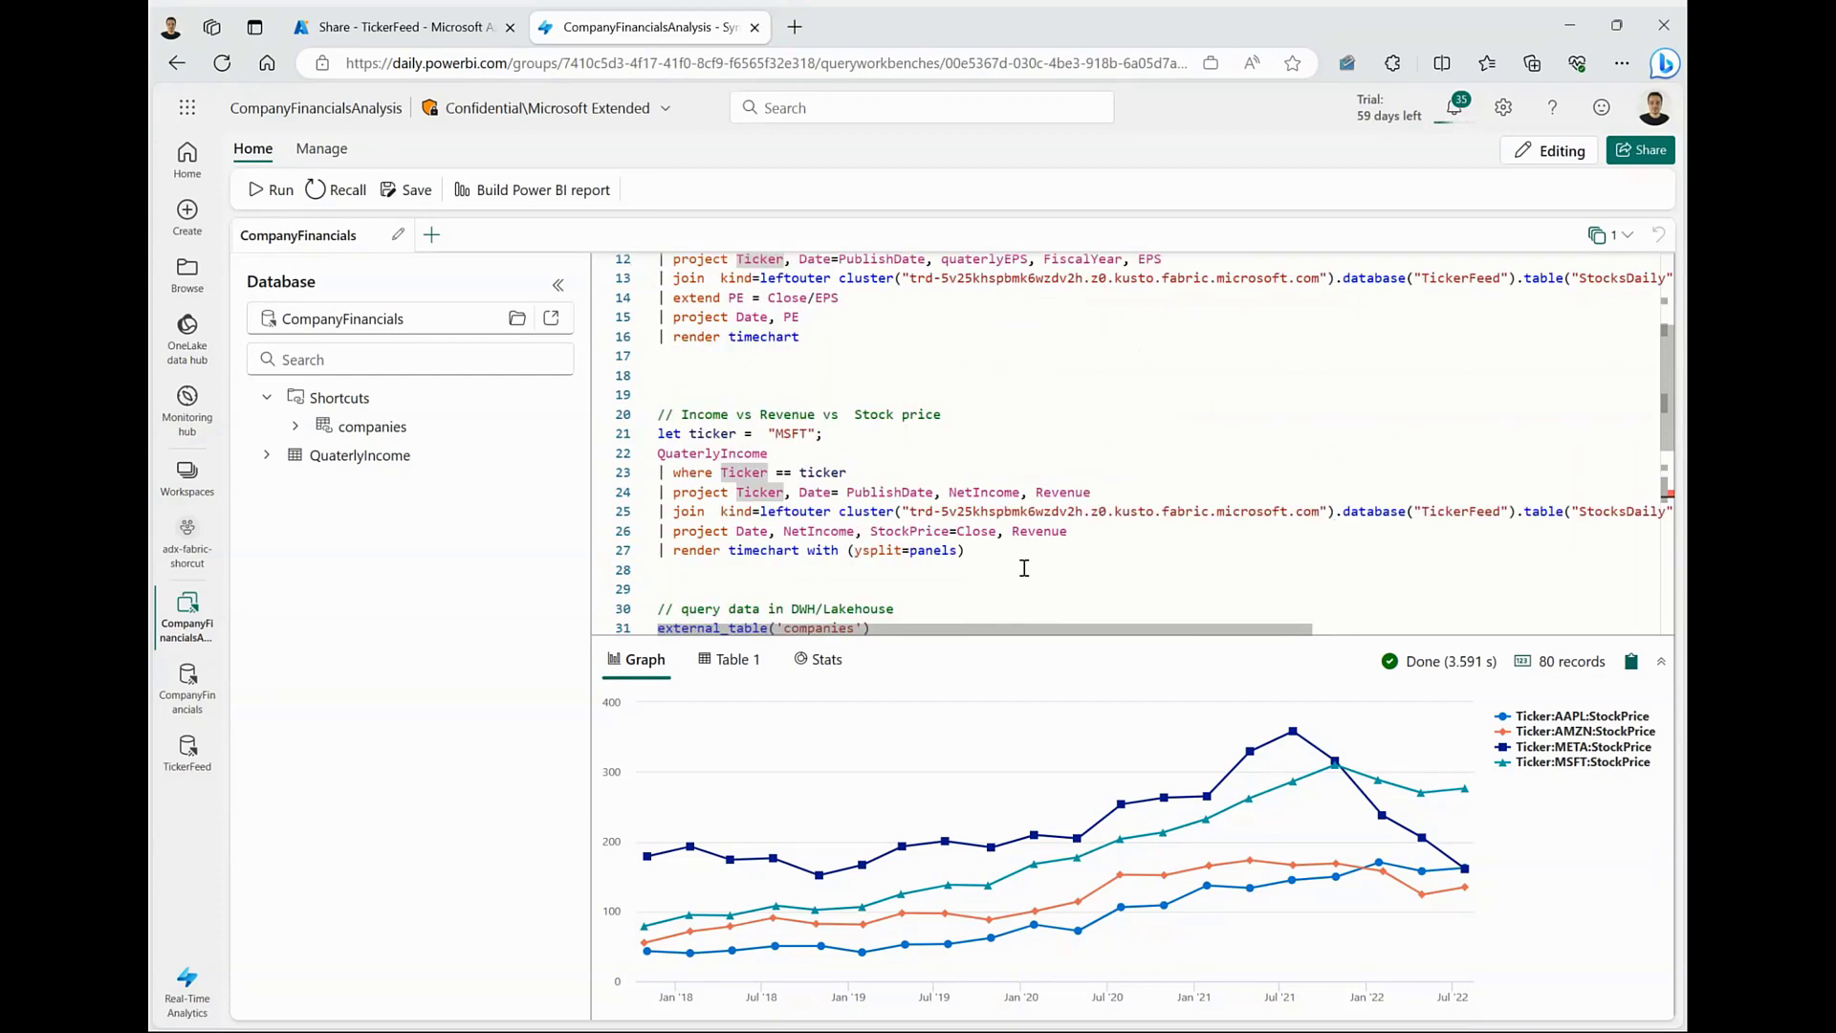
drag(996, 554, 658, 414)
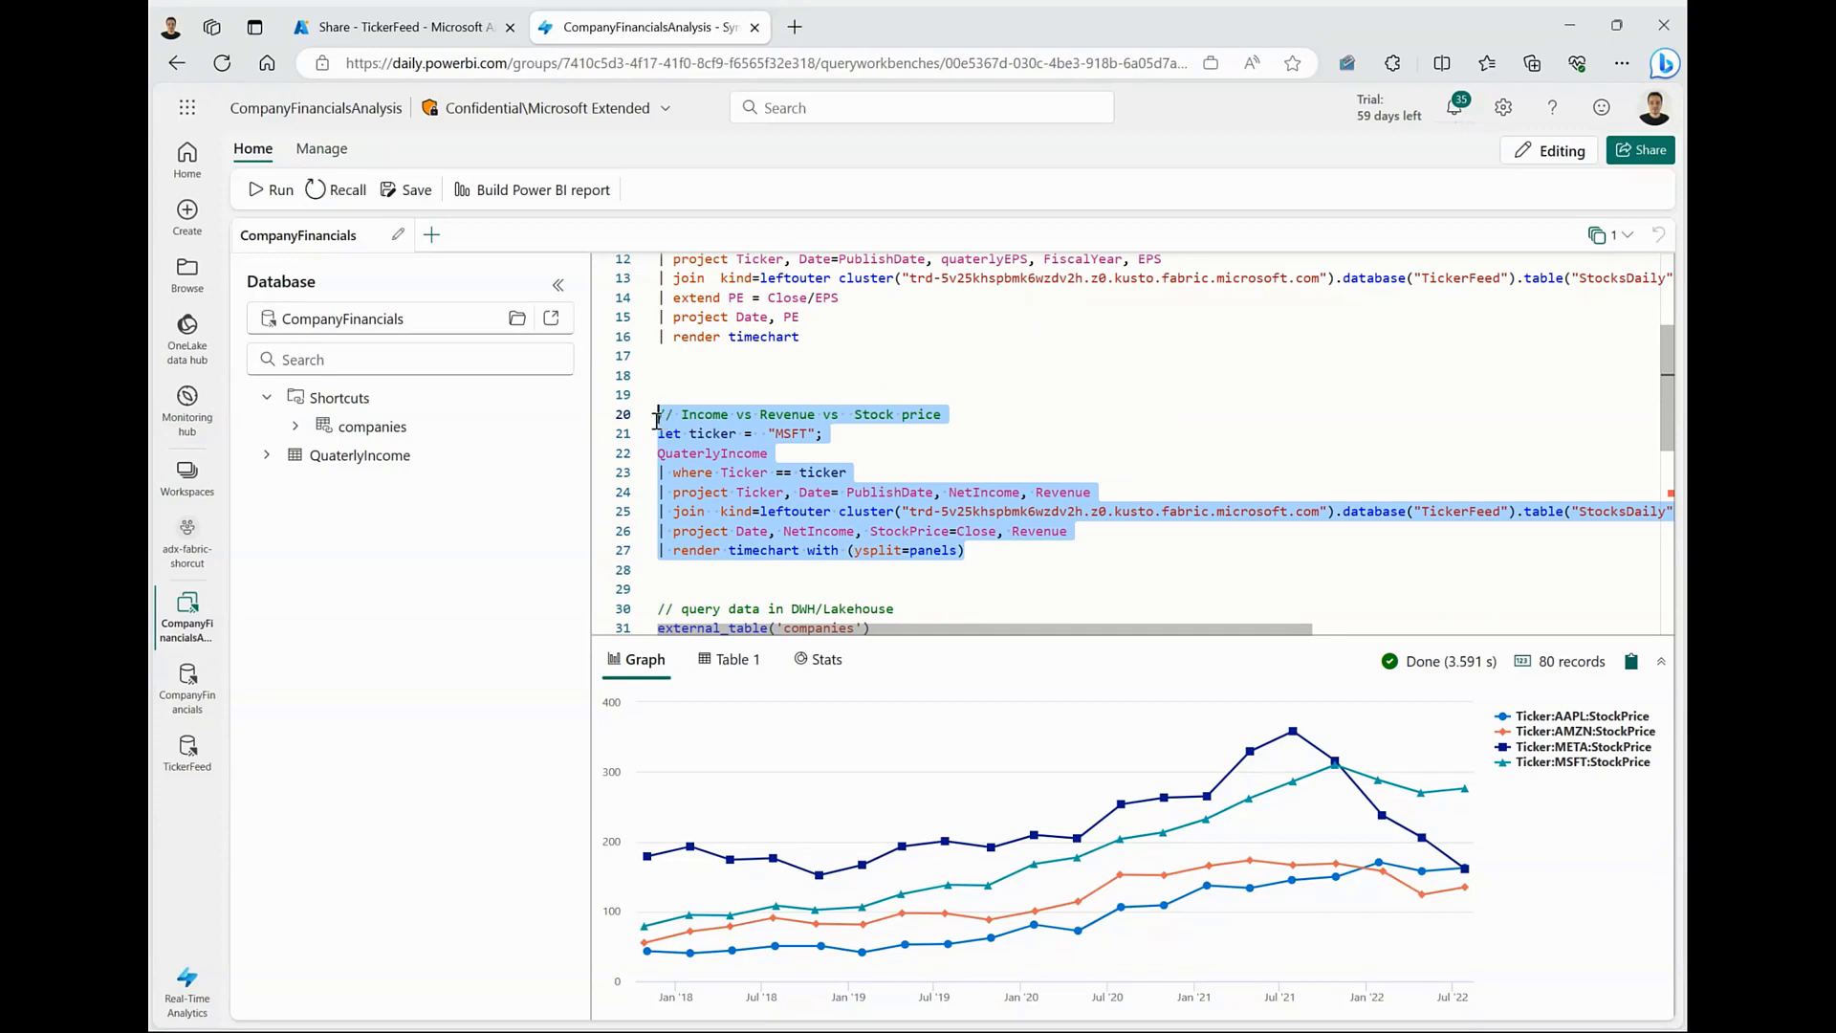
Build a Power BI report from the query with StockPrice, Revenue and NetIncome plotted by Date.
click(542, 192)
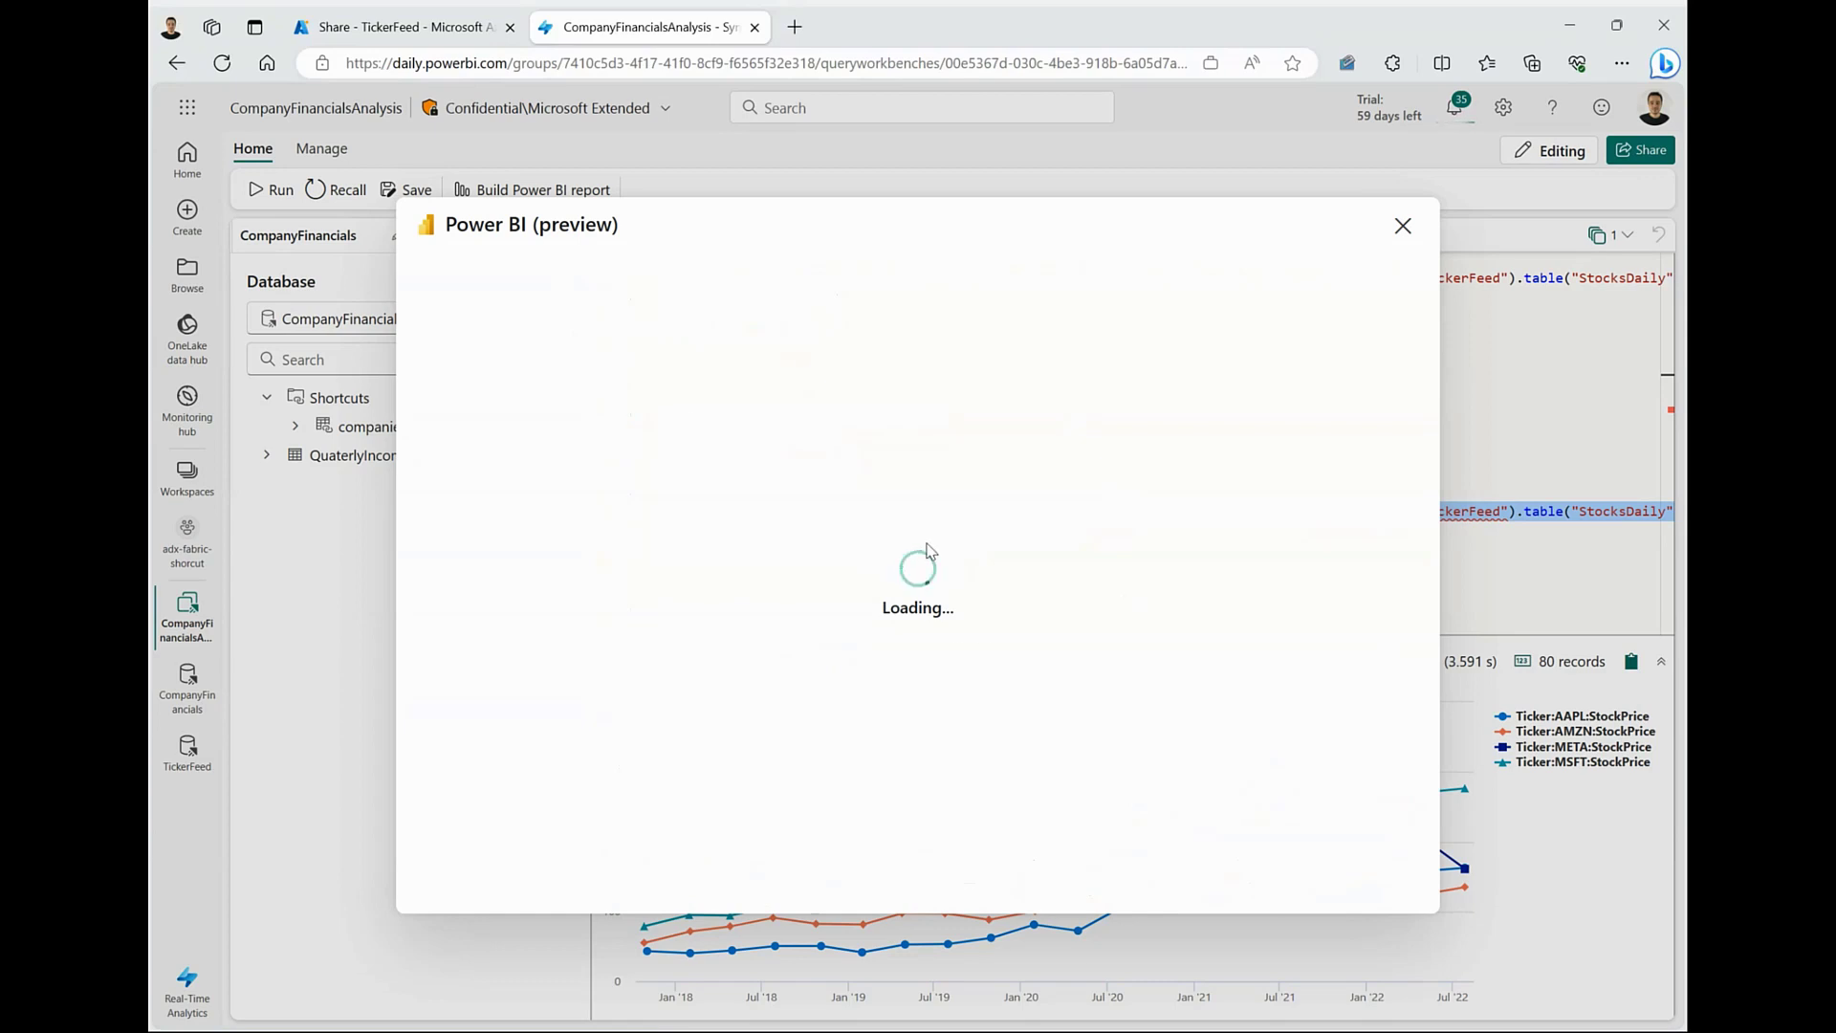
click(1270, 392)
click(1301, 490)
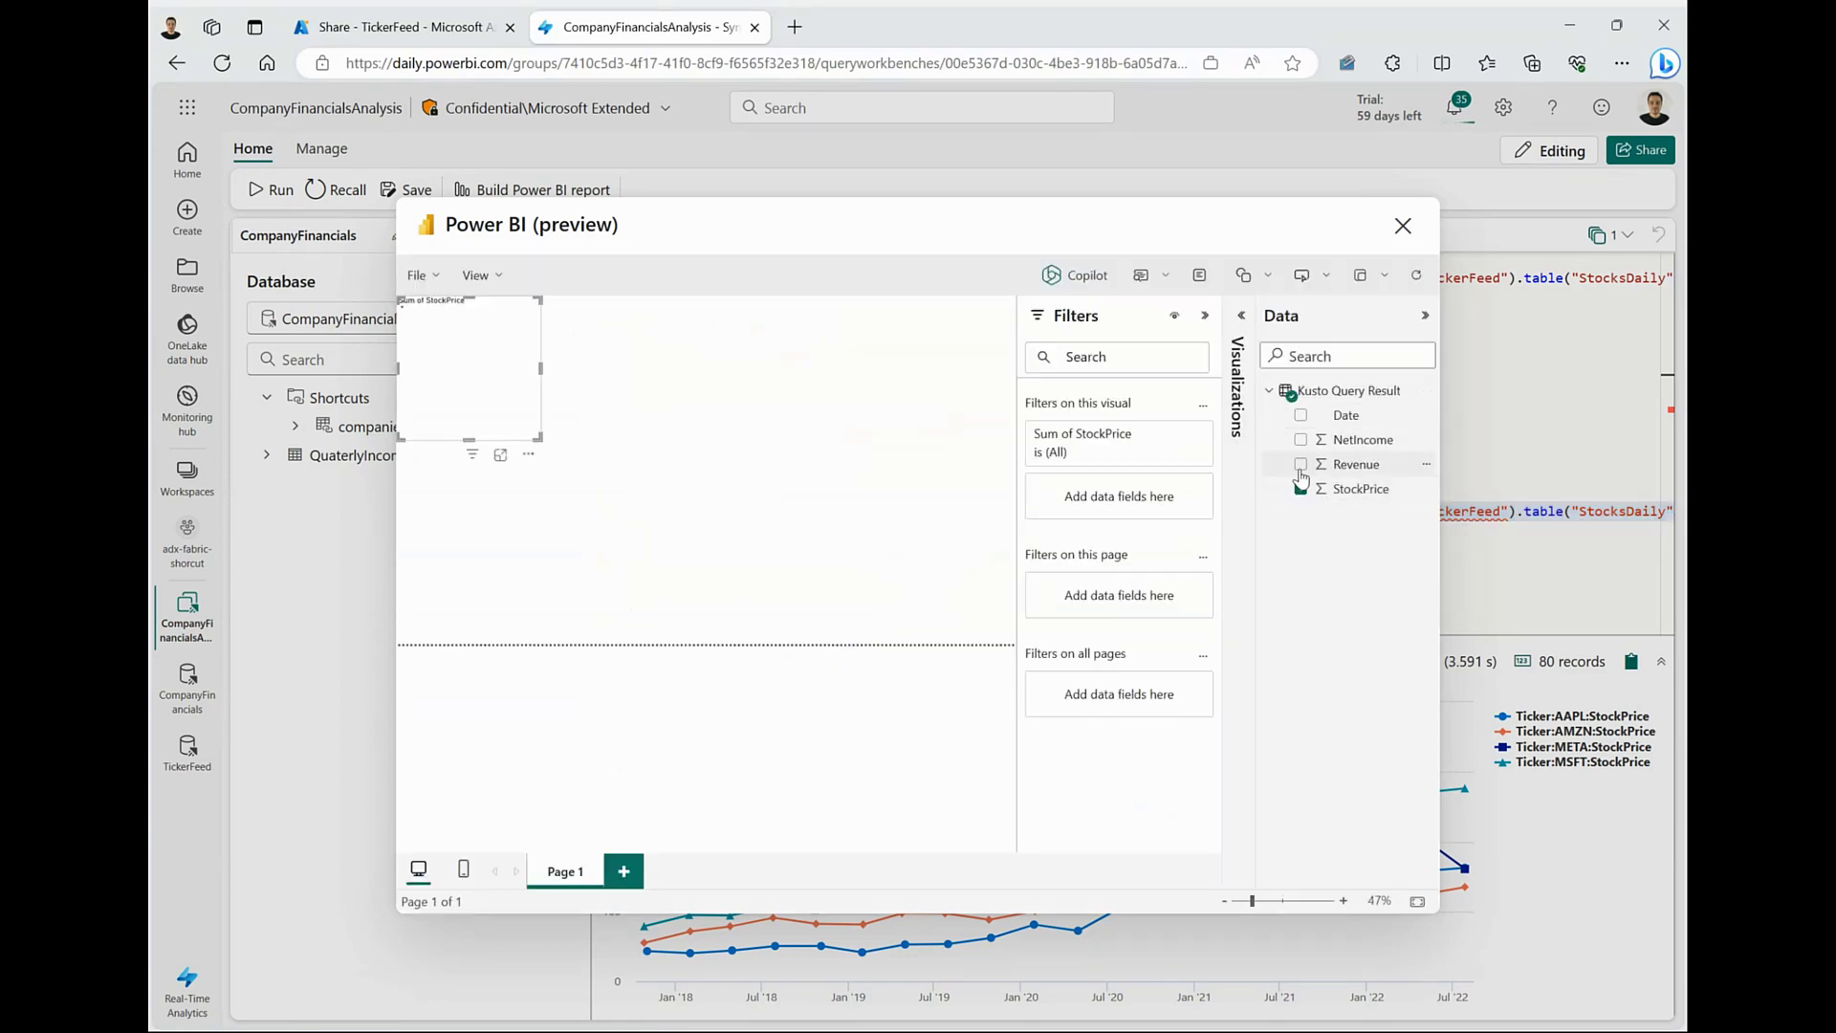
click(1301, 465)
click(1301, 440)
click(1300, 415)
Enlarge the visual to fill the canvas, make it an area chart, and bring up saving.
drag(535, 438, 1052, 660)
click(1205, 316)
click(1243, 320)
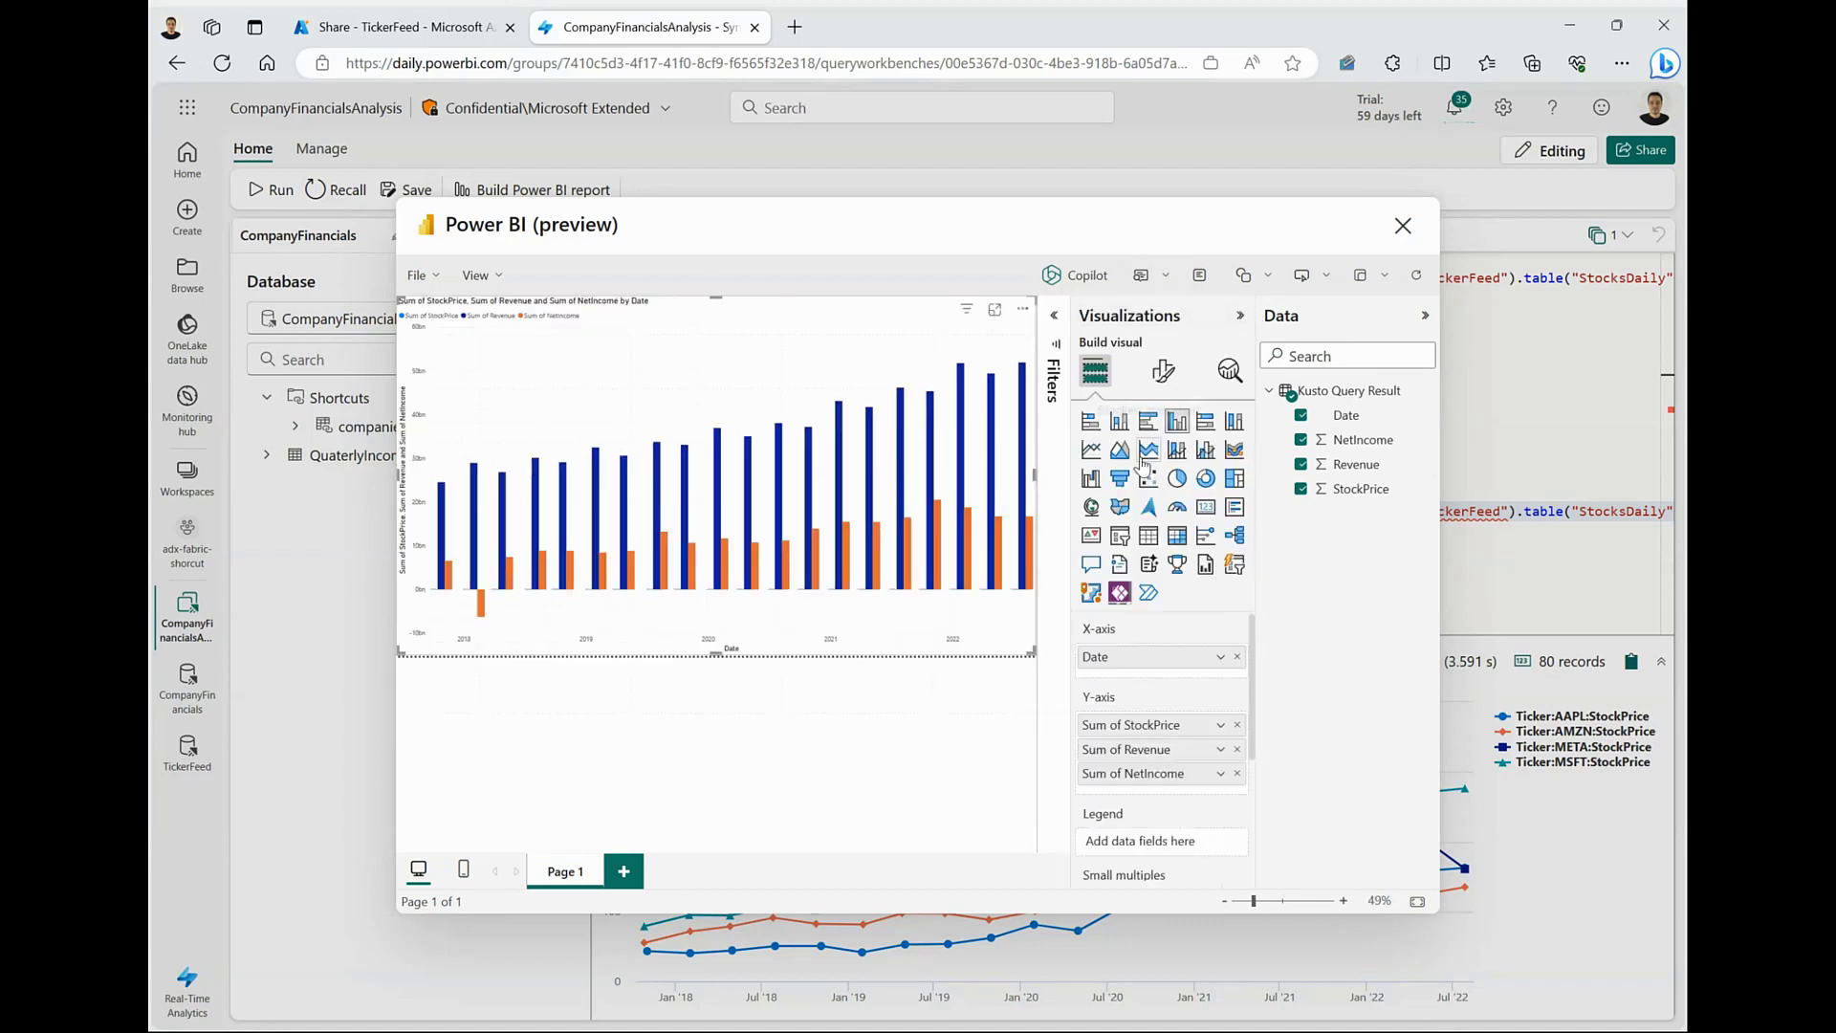
click(1089, 456)
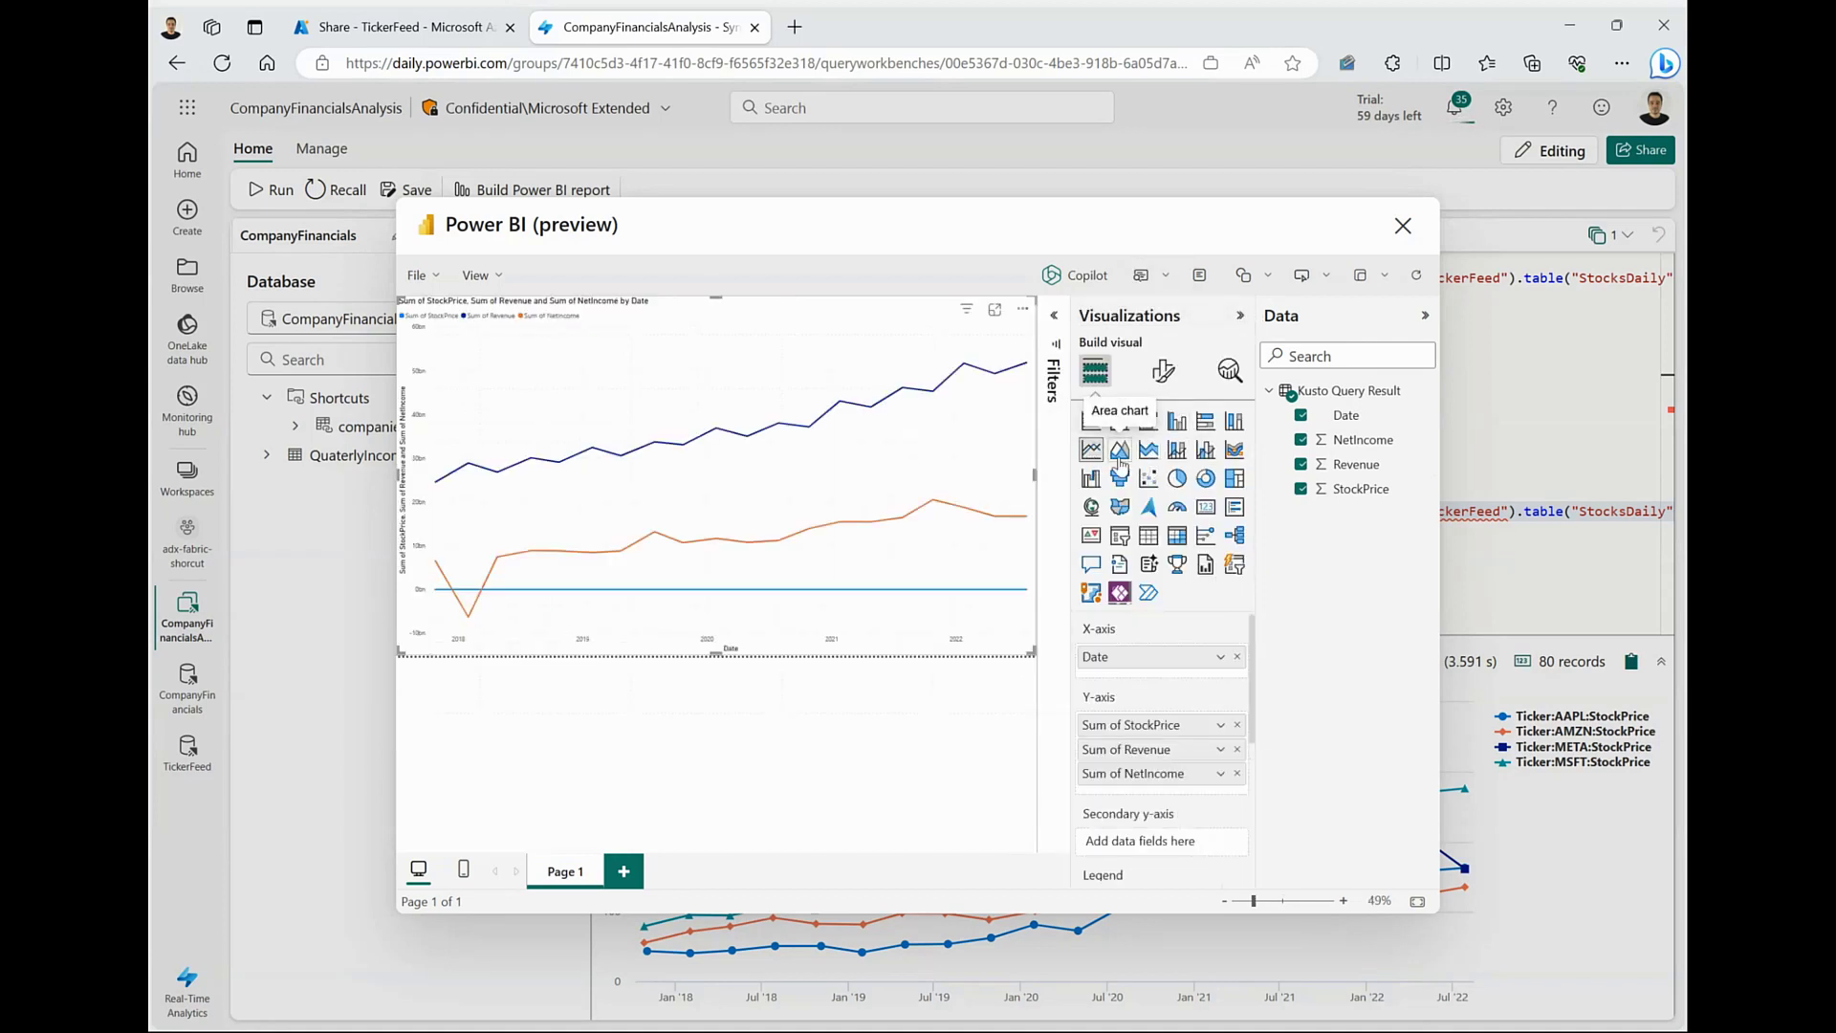
click(1119, 449)
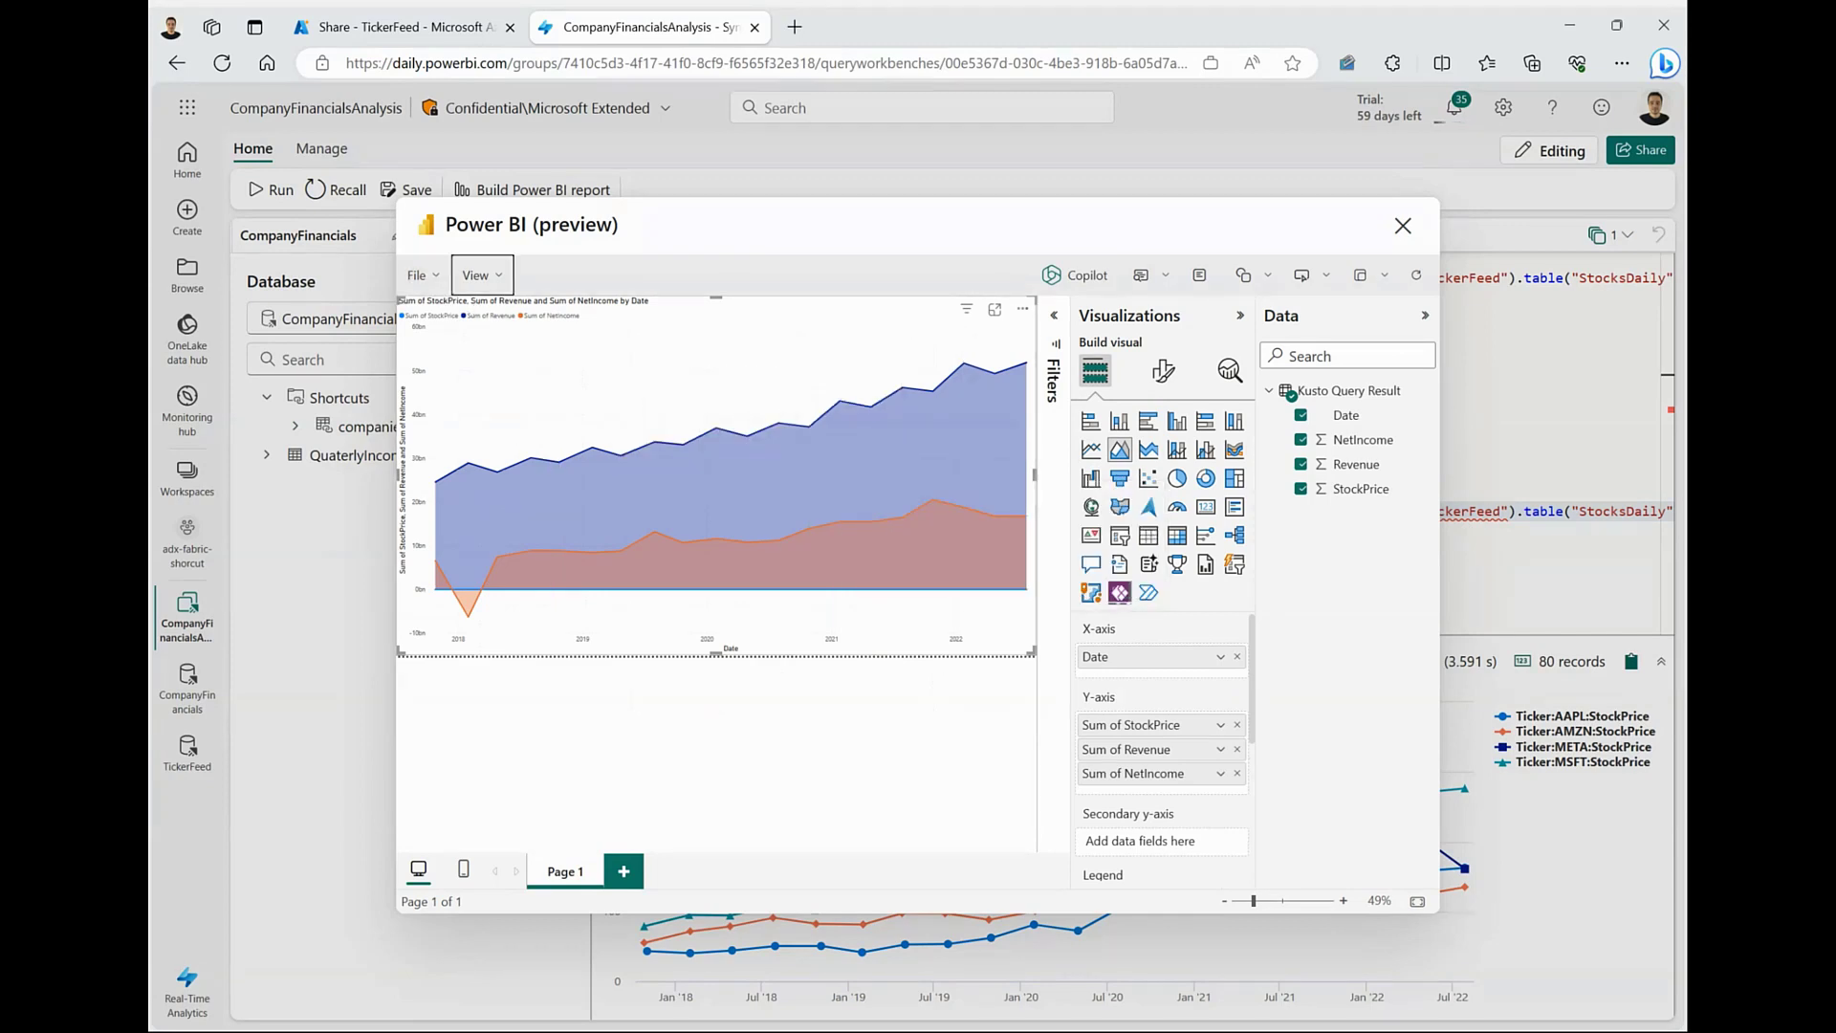
click(418, 275)
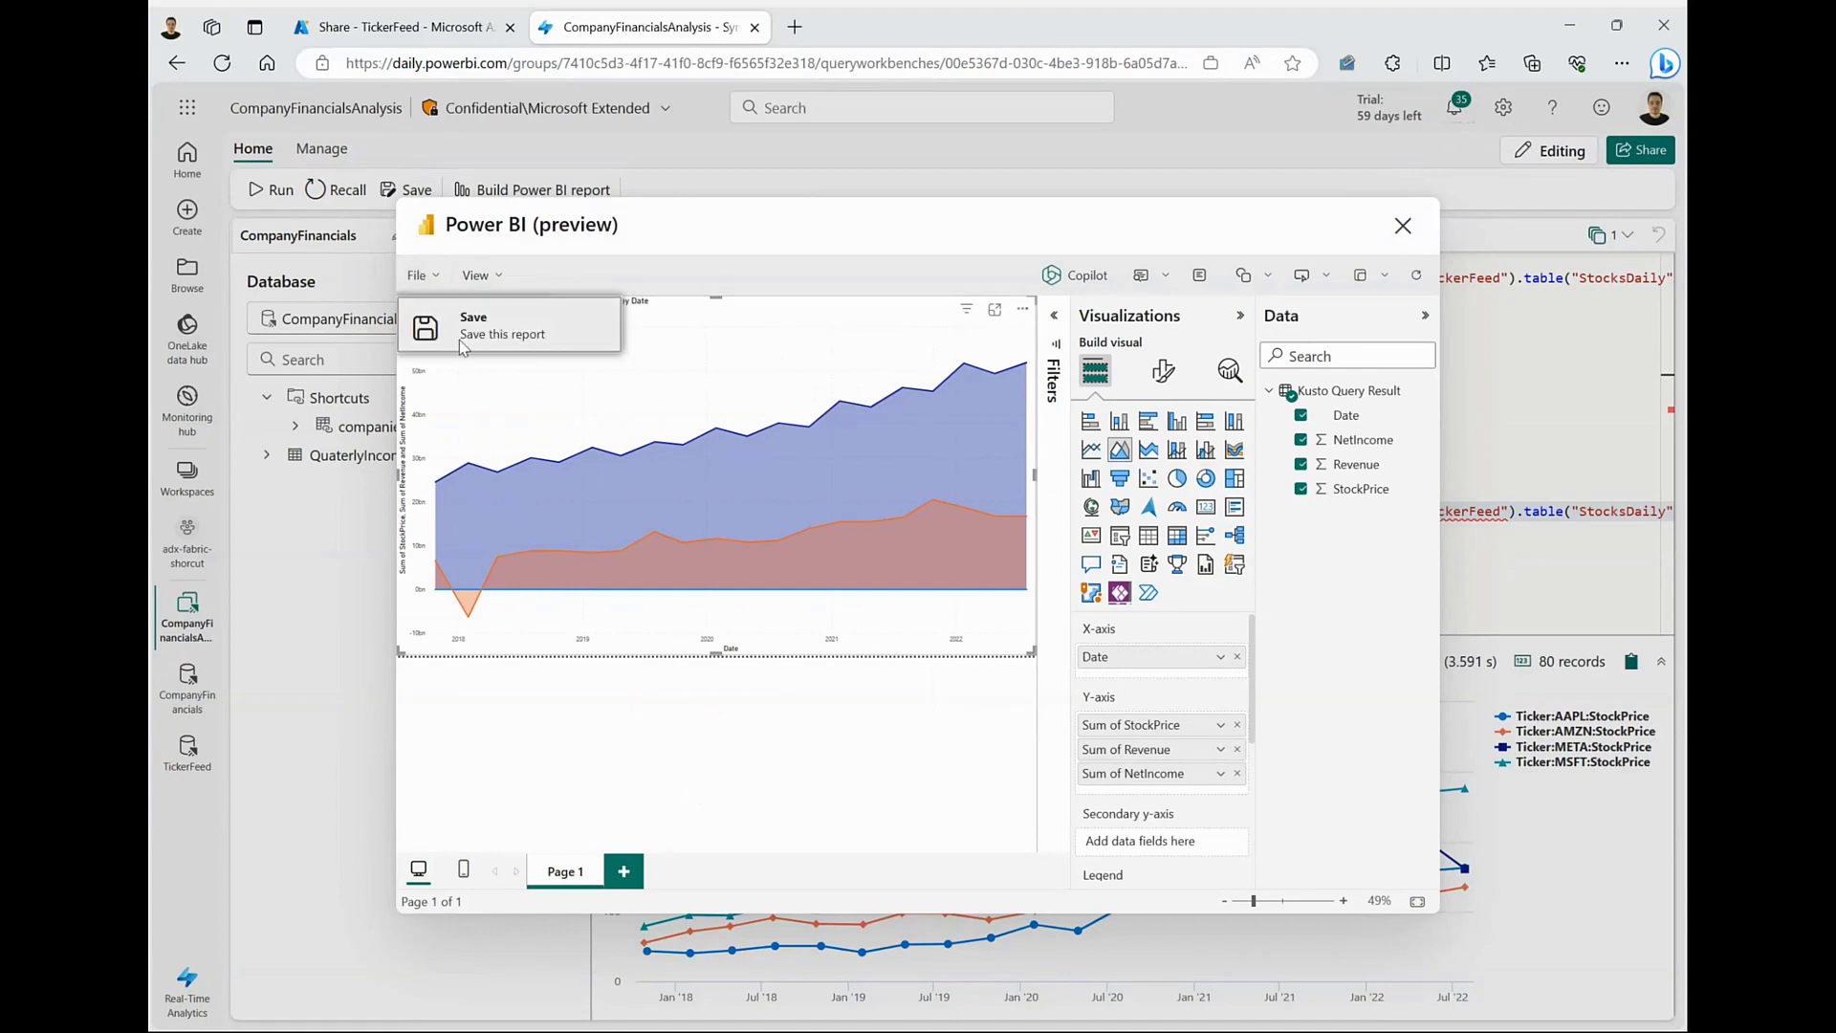